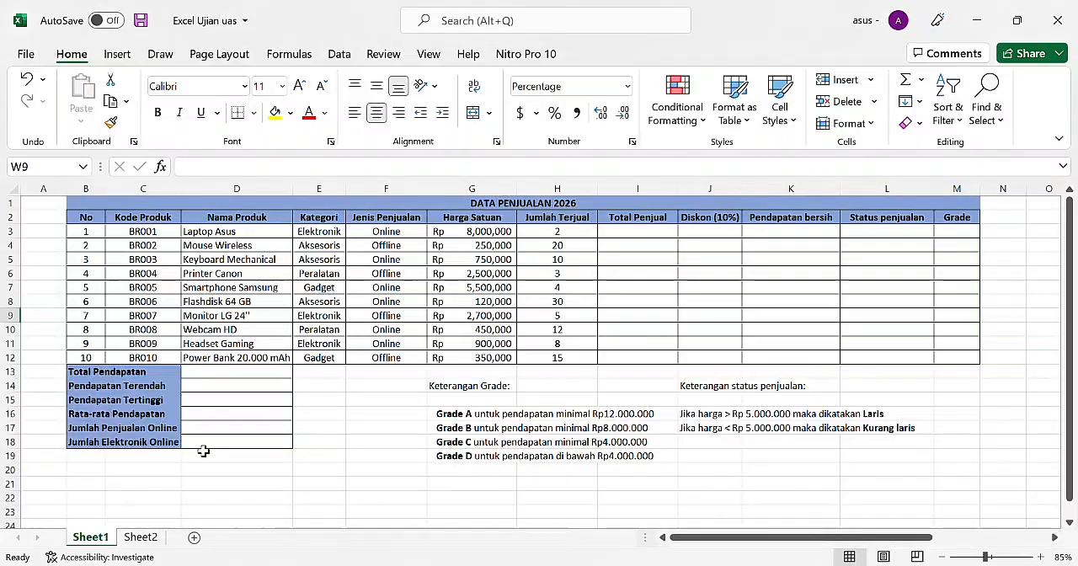
# Step: Calculate the first product's Total Penjual in I3 by multiplying Harga Satuan by Jumlah Terjual with =G3*H3
pyautogui.hscroll(6, 472, 401)
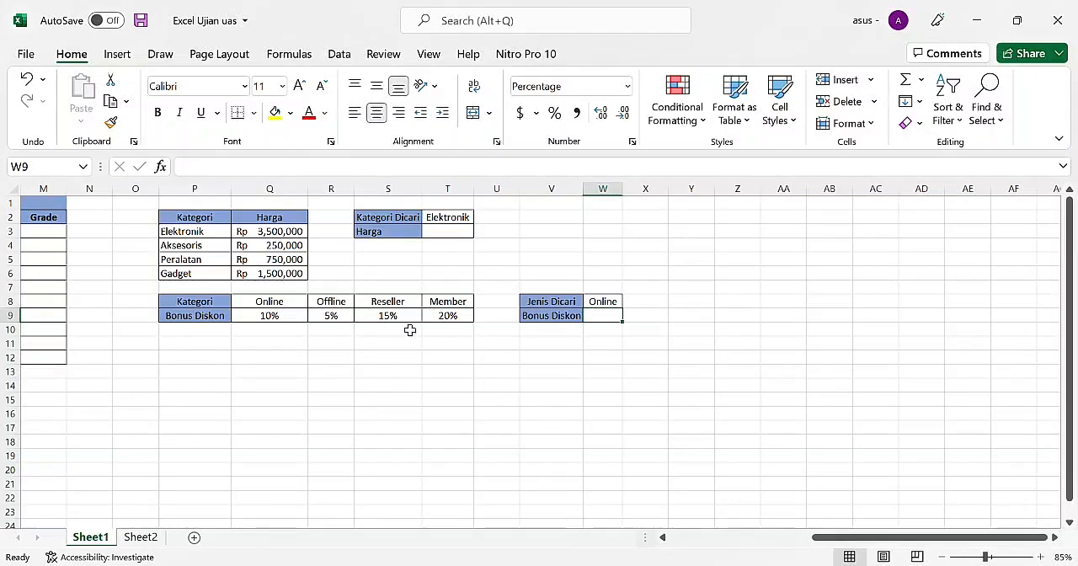
pyautogui.hscroll(-5, 229, 315)
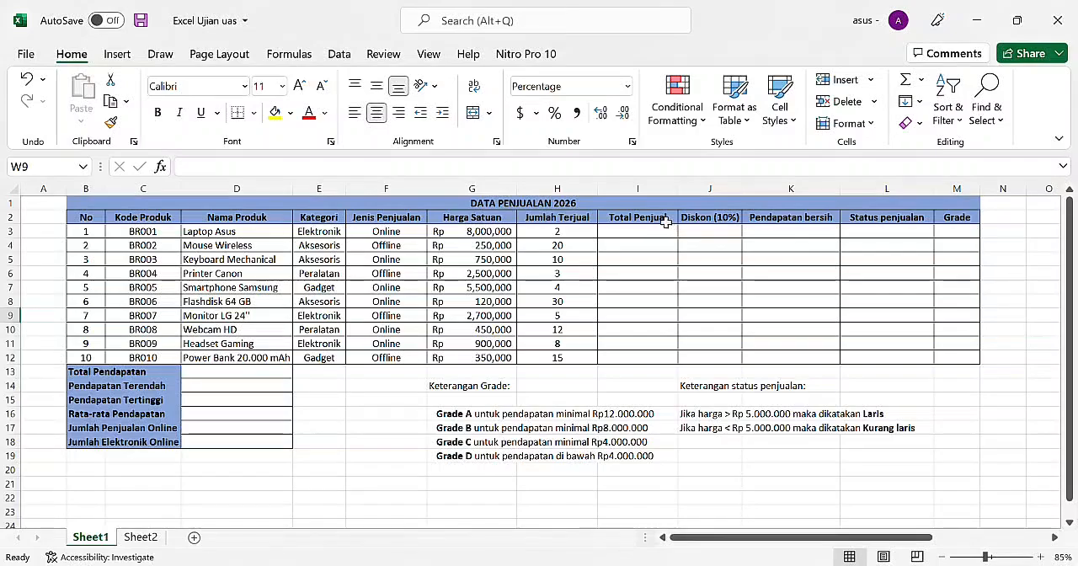
pyautogui.click(622, 237)
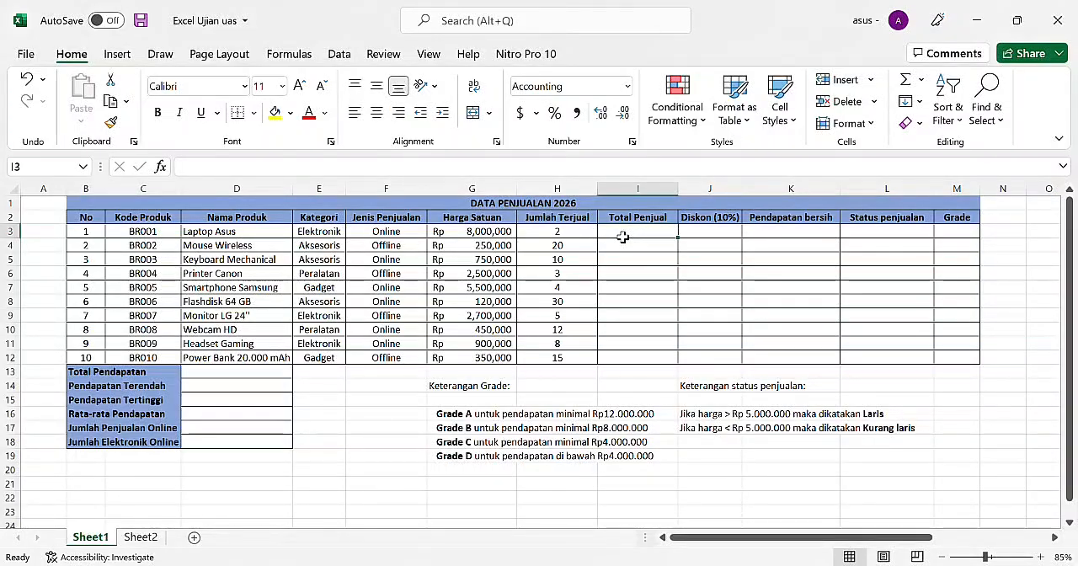
pyautogui.write('=')
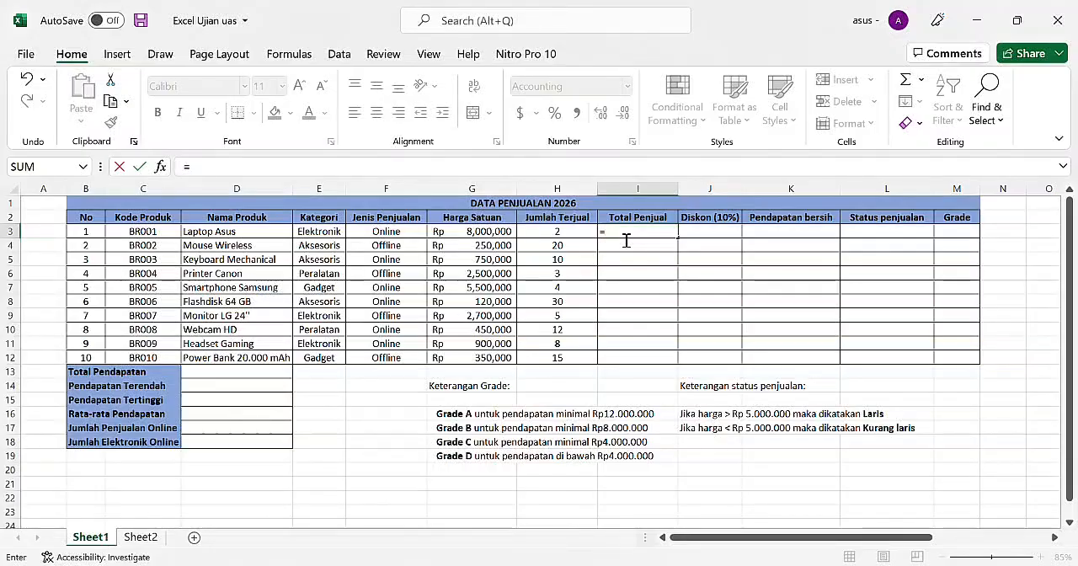
pyautogui.click(480, 233)
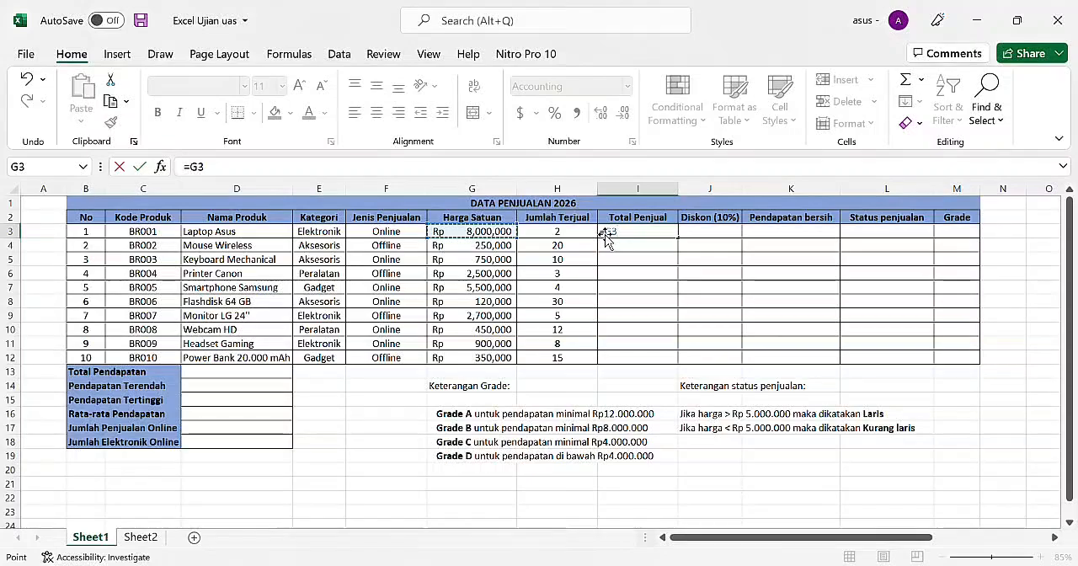
pyautogui.write('*')
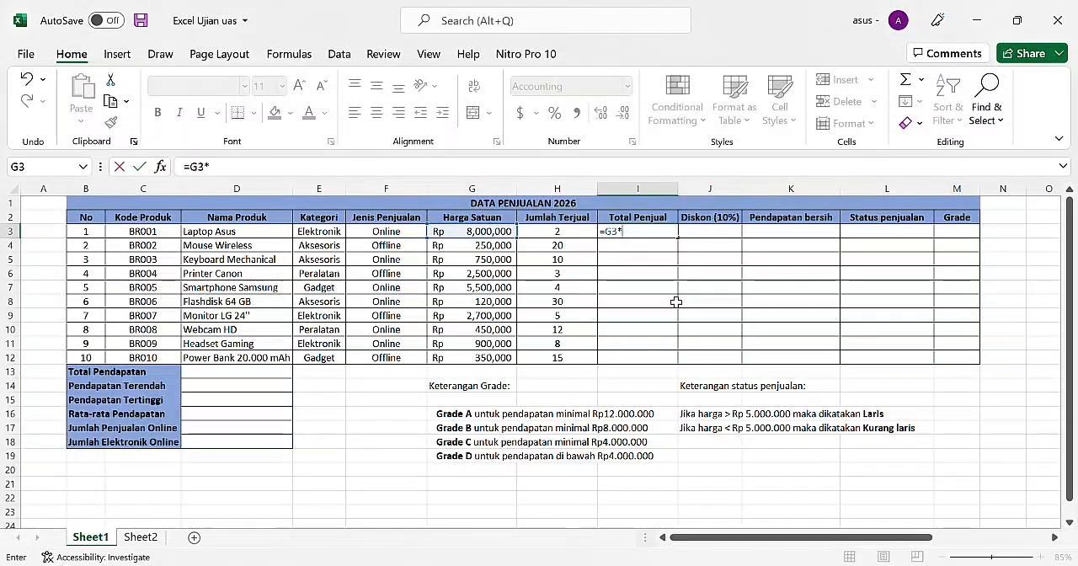
pyautogui.click(575, 231)
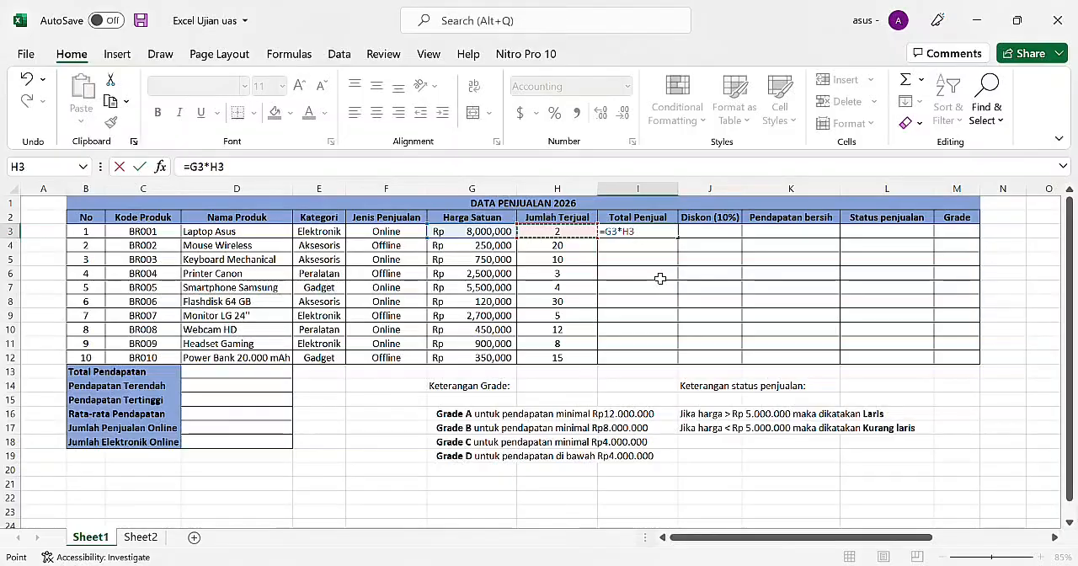
pyautogui.press('Return')
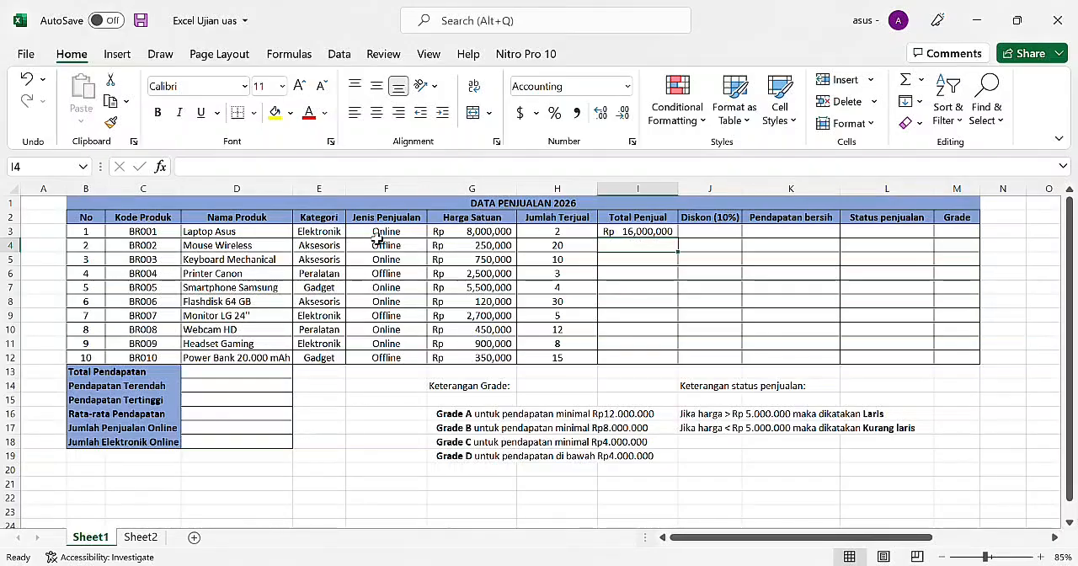
# Step: Fill the Total Penjual formula from I3 down through I12 for all remaining products
pyautogui.click(658, 235)
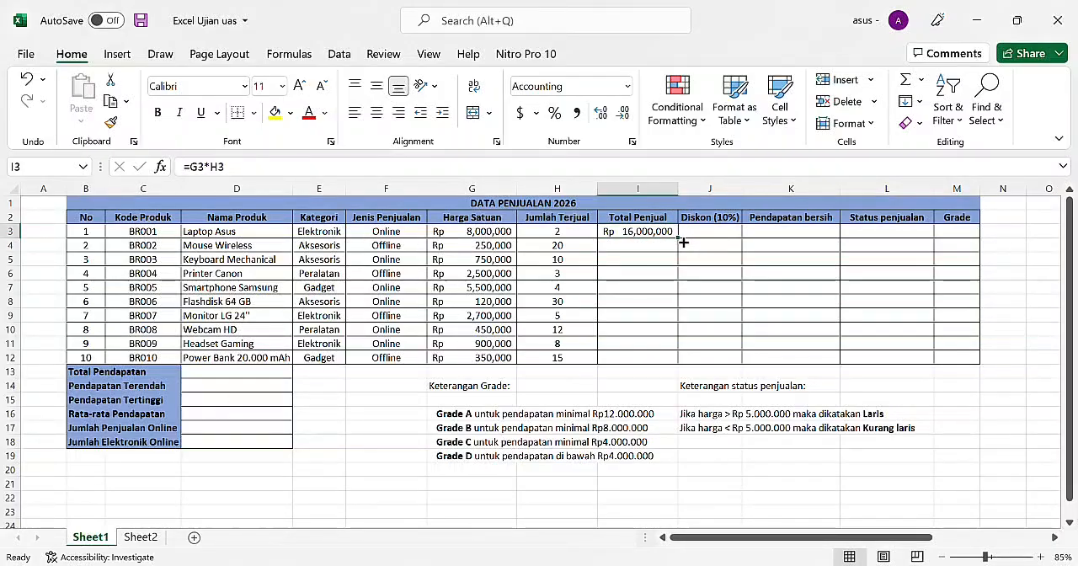
pyautogui.moveTo(683, 242); pyautogui.dragTo(682, 372)
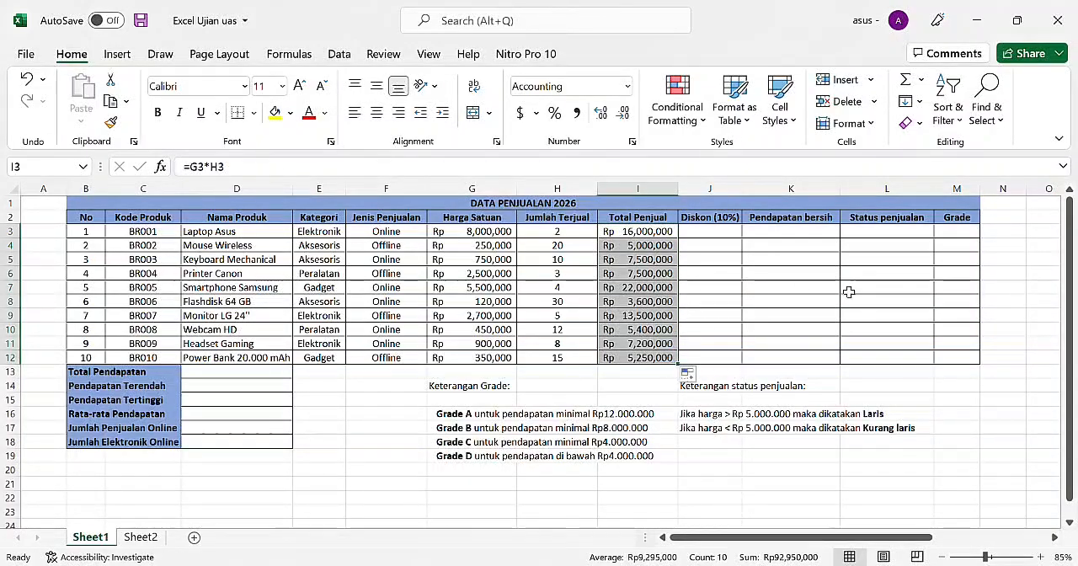
pyautogui.click(954, 384)
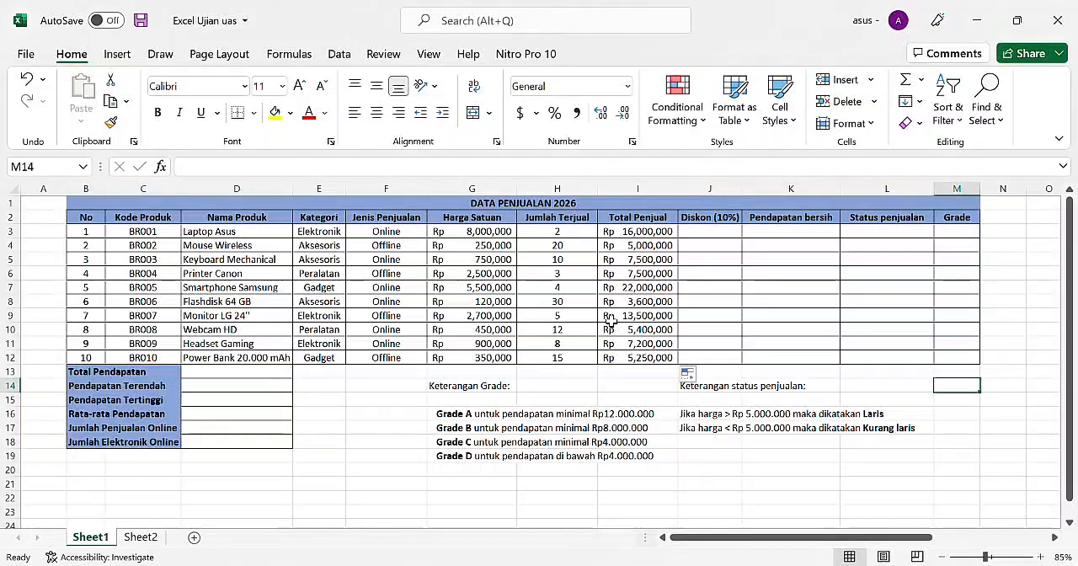
# Step: Calculate the first product's 10% discount in J3 from its Total Penjual with =I3*10%
pyautogui.click(720, 249)
pyautogui.click(728, 233)
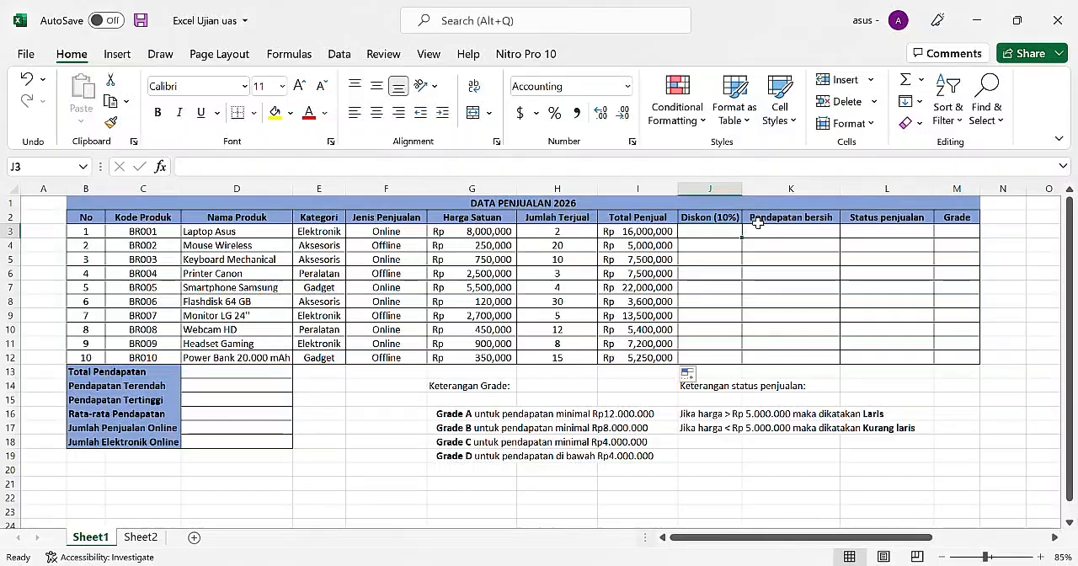
pyautogui.write('=')
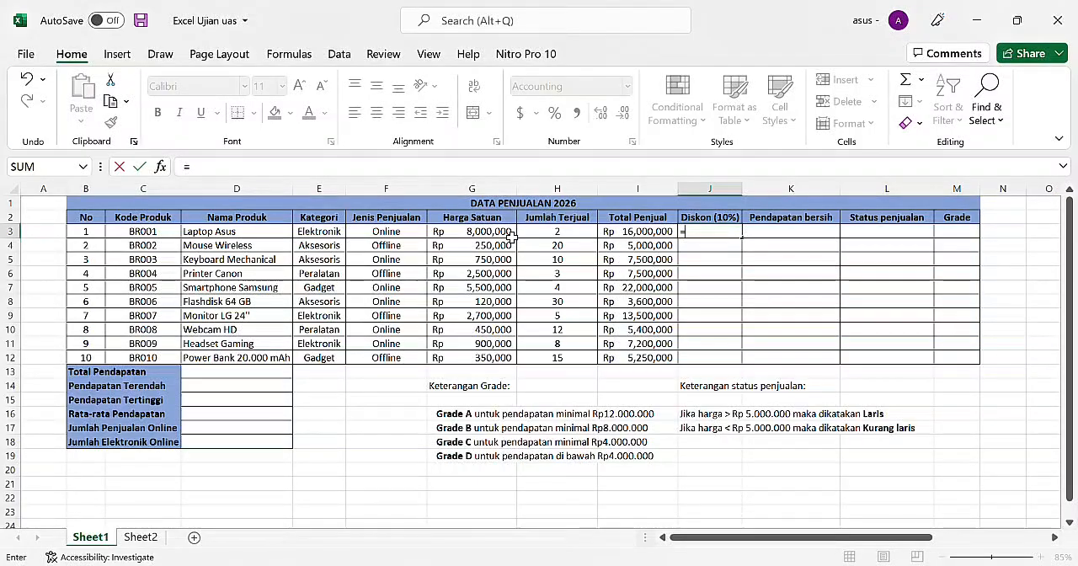
pyautogui.click(647, 235)
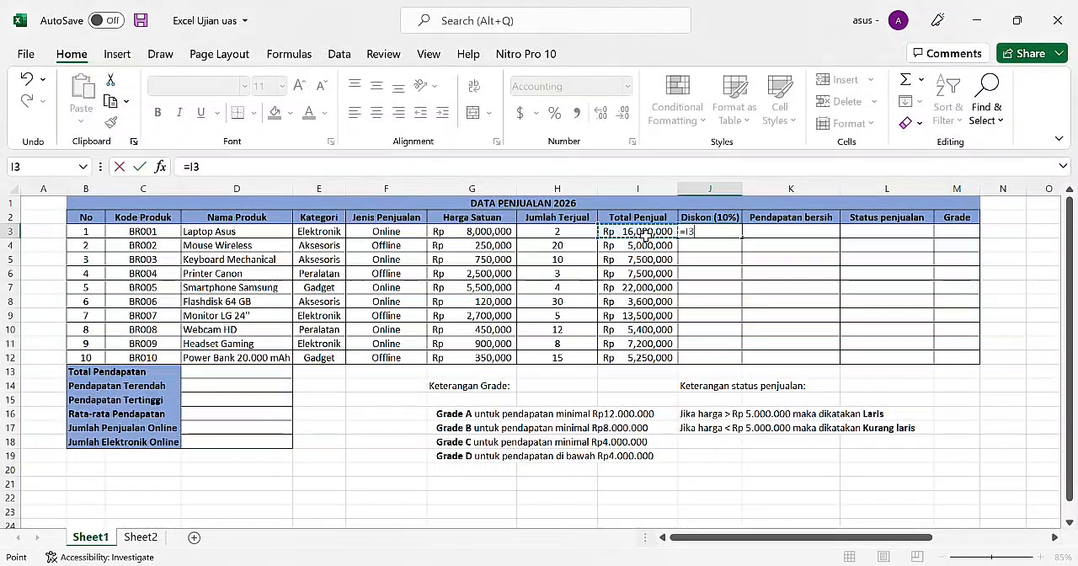
pyautogui.write('*')
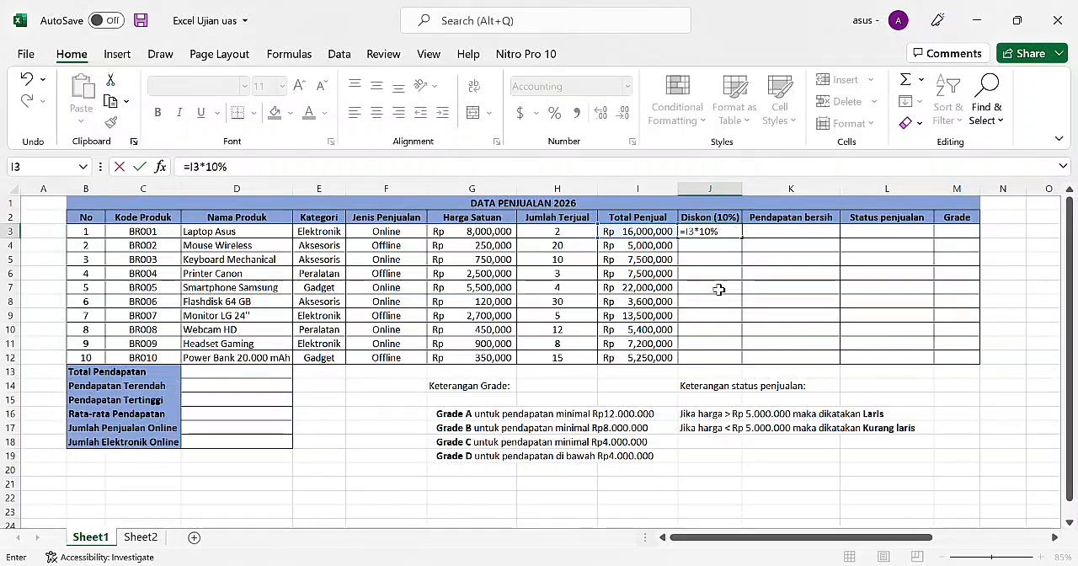
pyautogui.press('Return')
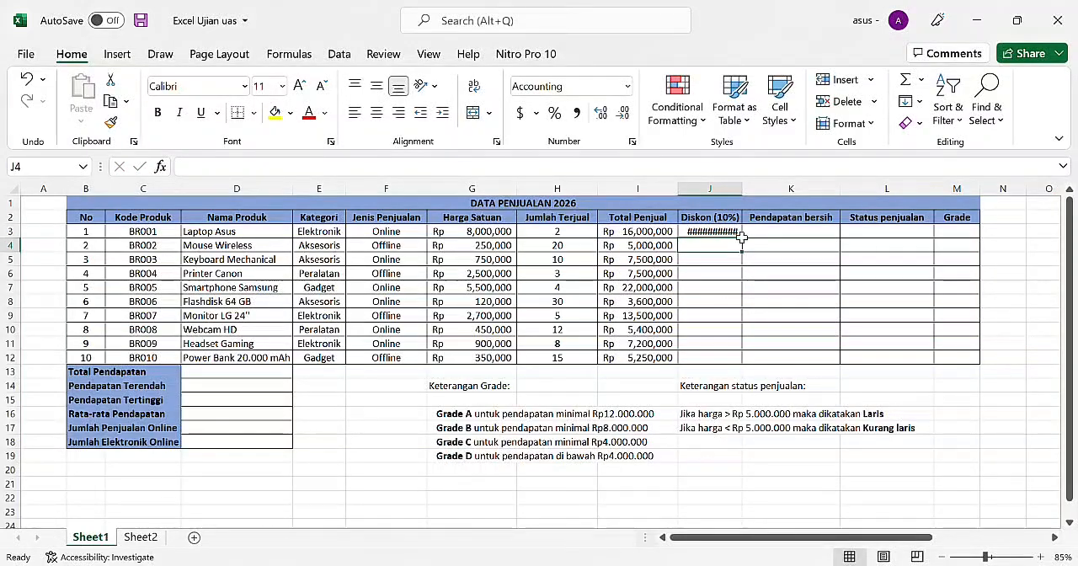
# Step: Widen the Diskon (10%) column slightly so its amounts fit, and fill the discount formula from J3 down through J12
pyautogui.moveTo(751, 193); pyautogui.dragTo(922, 193)
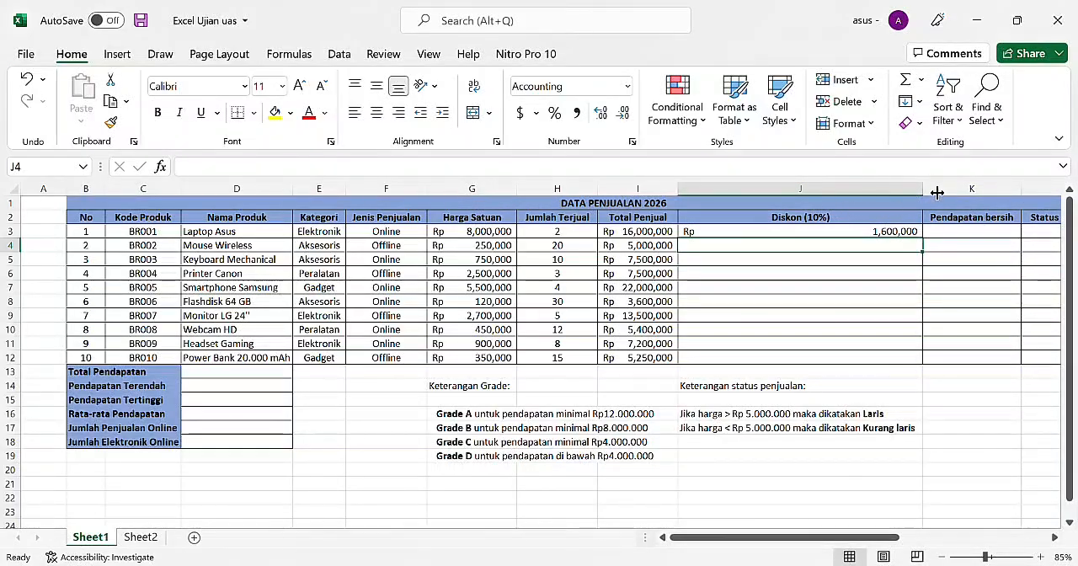
pyautogui.moveTo(923, 193); pyautogui.dragTo(764, 206)
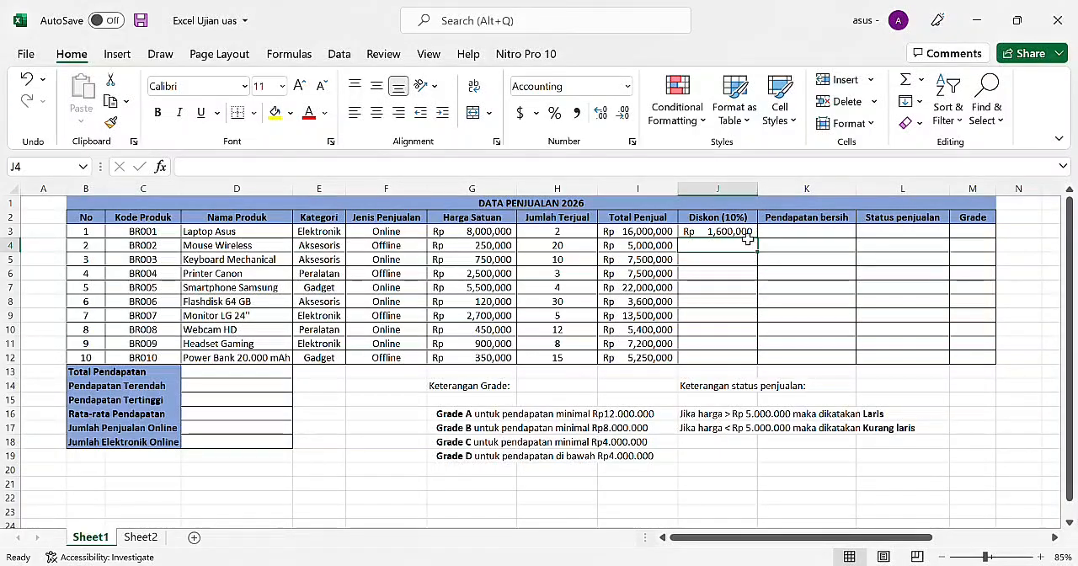
pyautogui.click(748, 234)
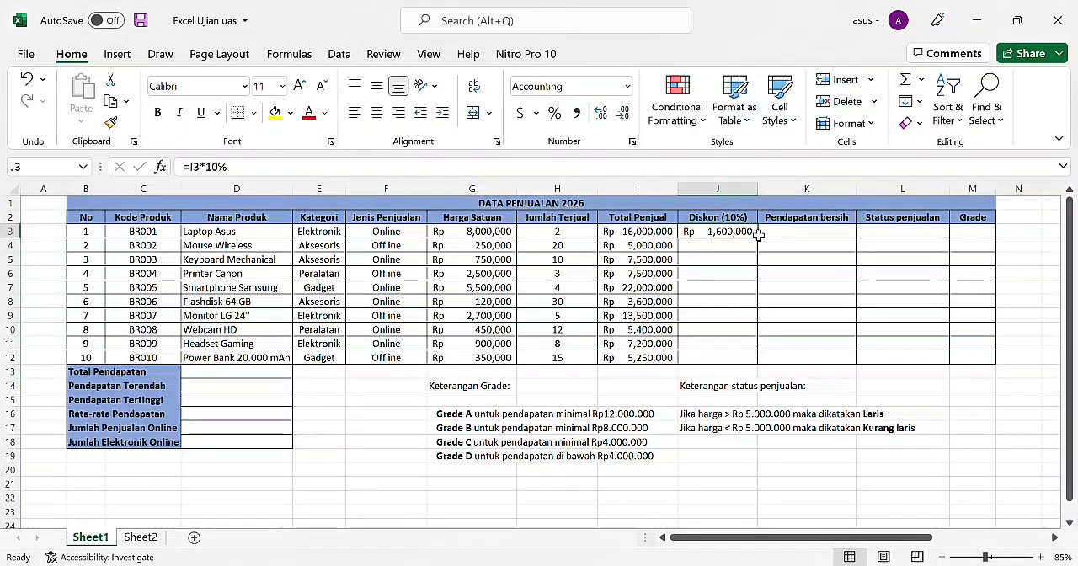
pyautogui.moveTo(762, 241); pyautogui.dragTo(754, 369)
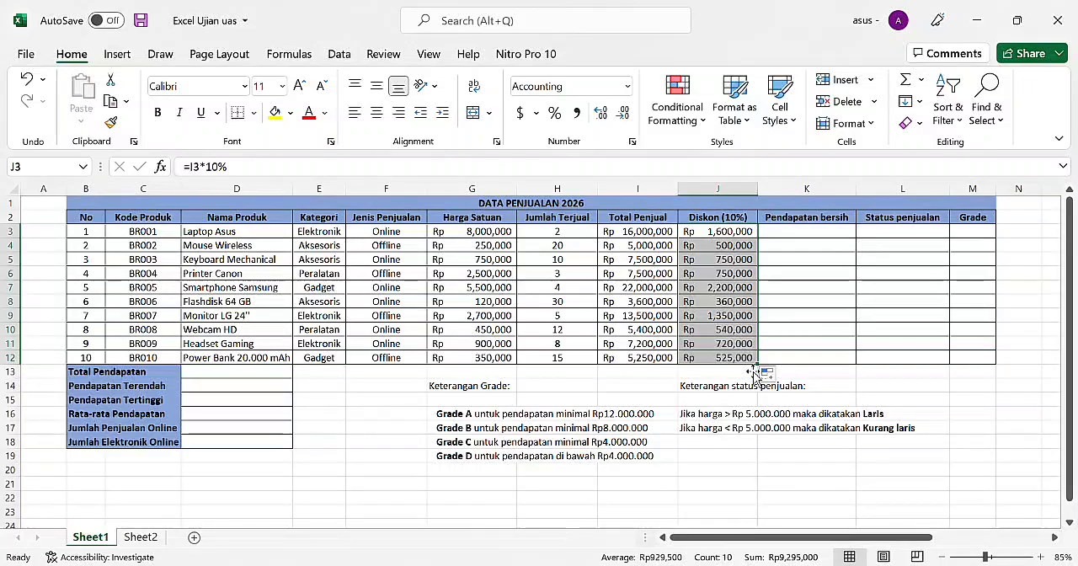
pyautogui.click(891, 405)
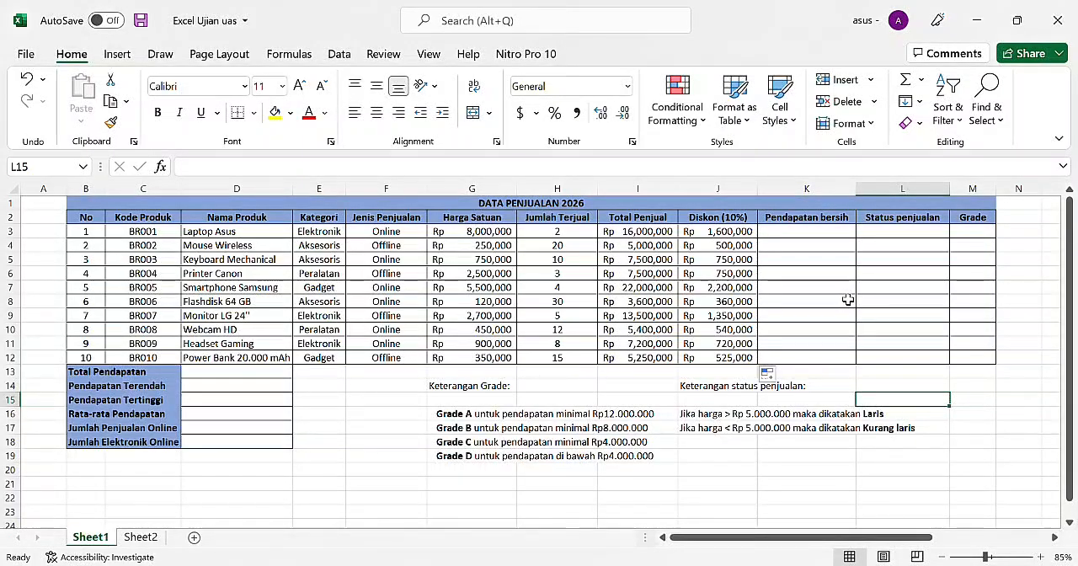
# Step: Calculate the first product's Pendapatan bersih in K3 by subtracting the discount from Total Penjual with =I3-J3
pyautogui.click(867, 275)
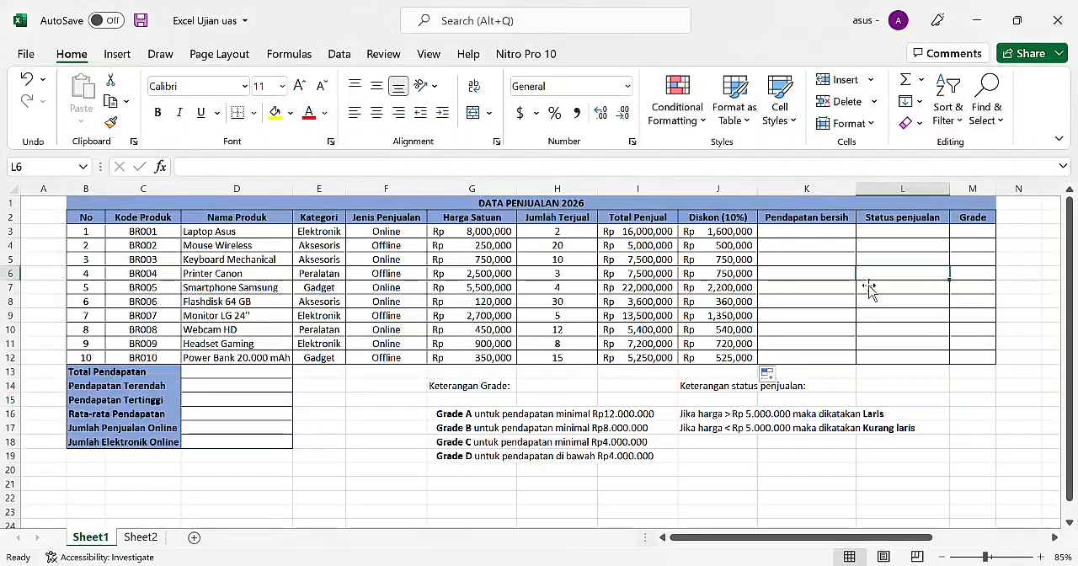
pyautogui.click(825, 245)
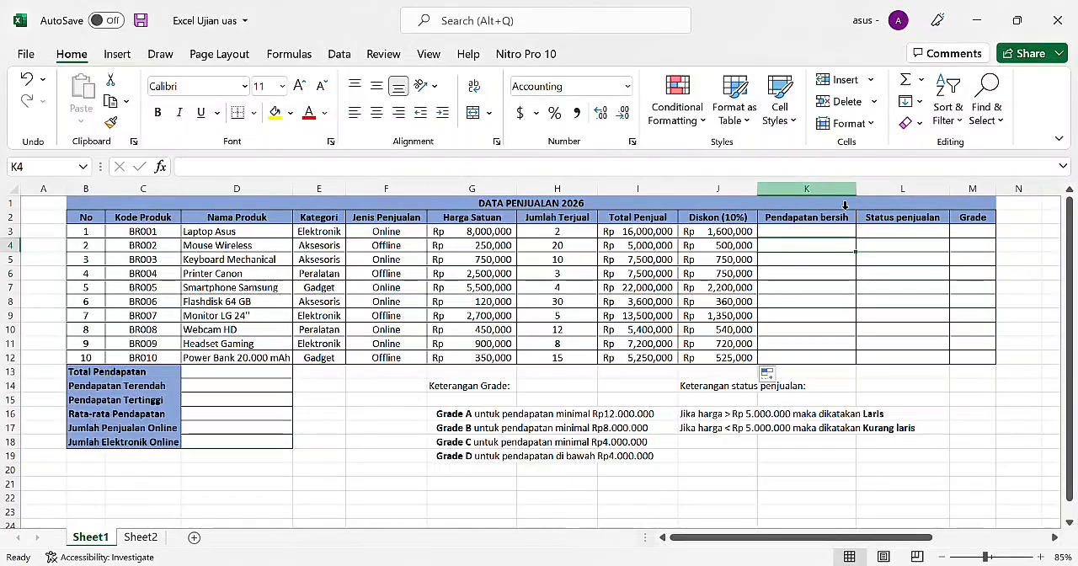
pyautogui.click(793, 237)
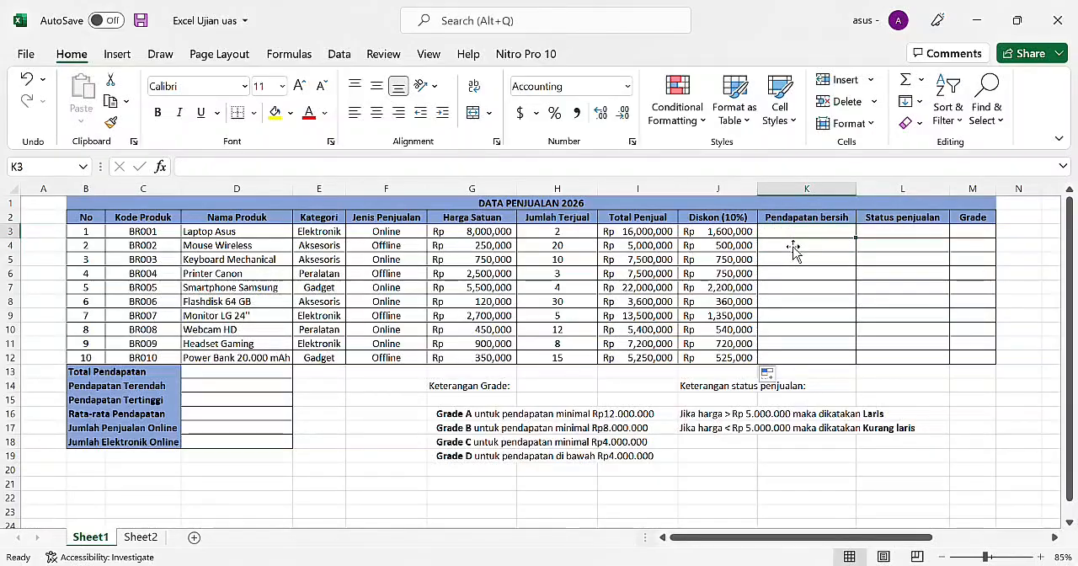
pyautogui.write('=')
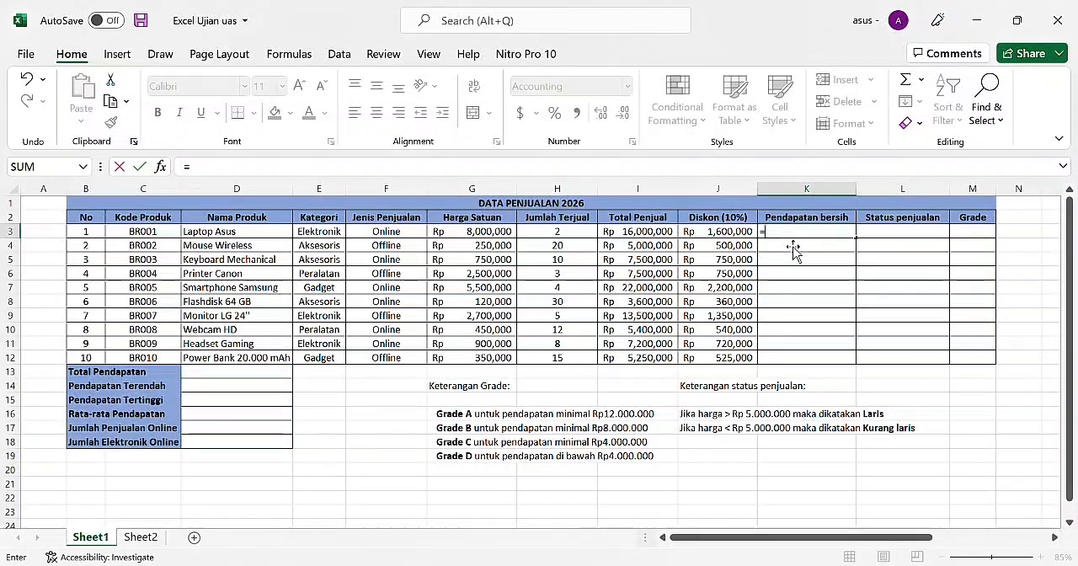
pyautogui.click(647, 234)
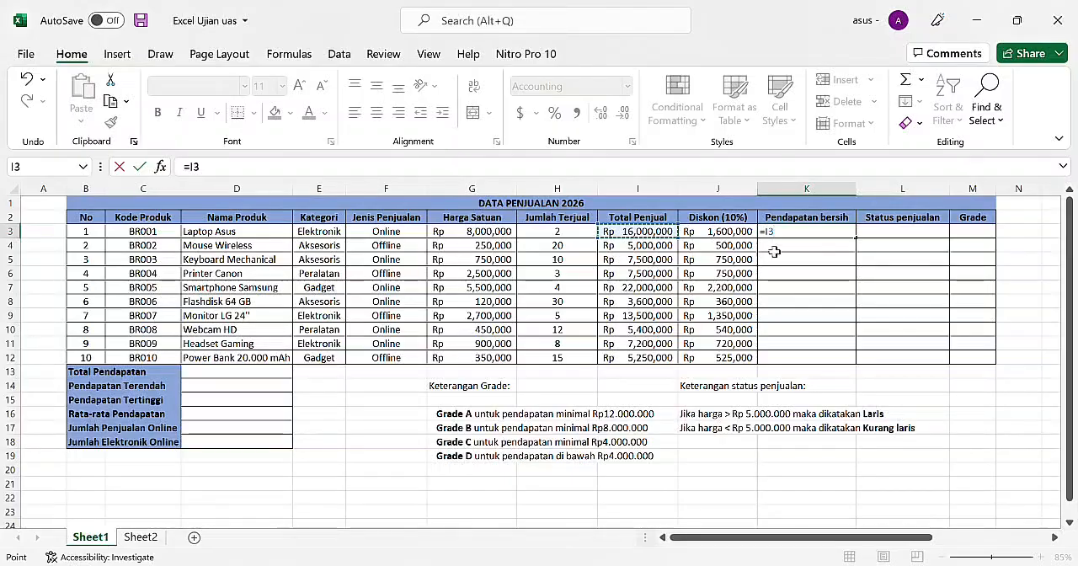
pyautogui.write('-')
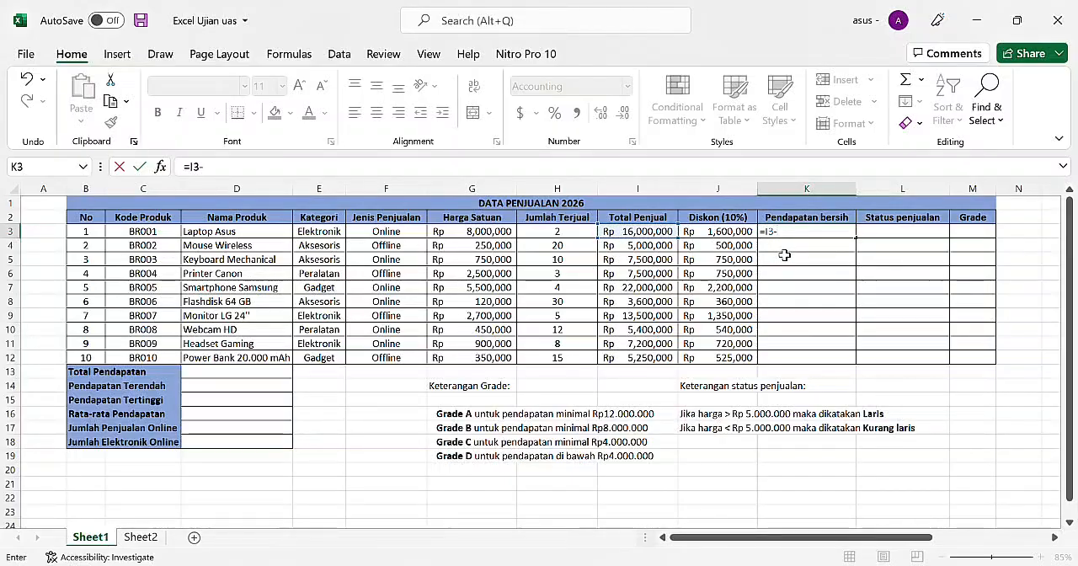
pyautogui.click(745, 237)
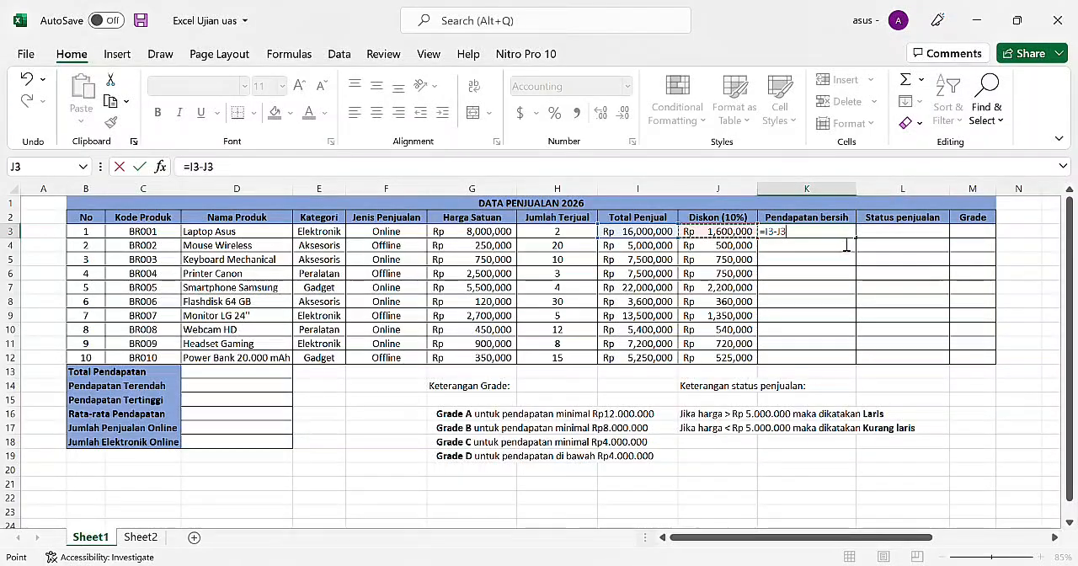
pyautogui.press('Return')
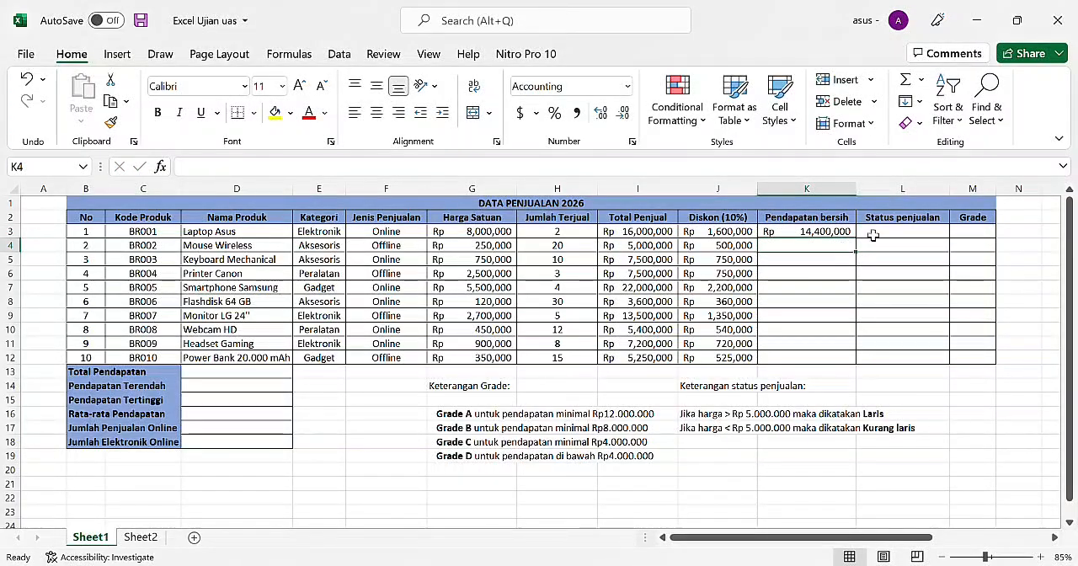
# Step: Narrow the Pendapatan bersih column to fit its contents, and fill the net income formula from K3 down through K12
pyautogui.moveTo(857, 193); pyautogui.dragTo(838, 195)
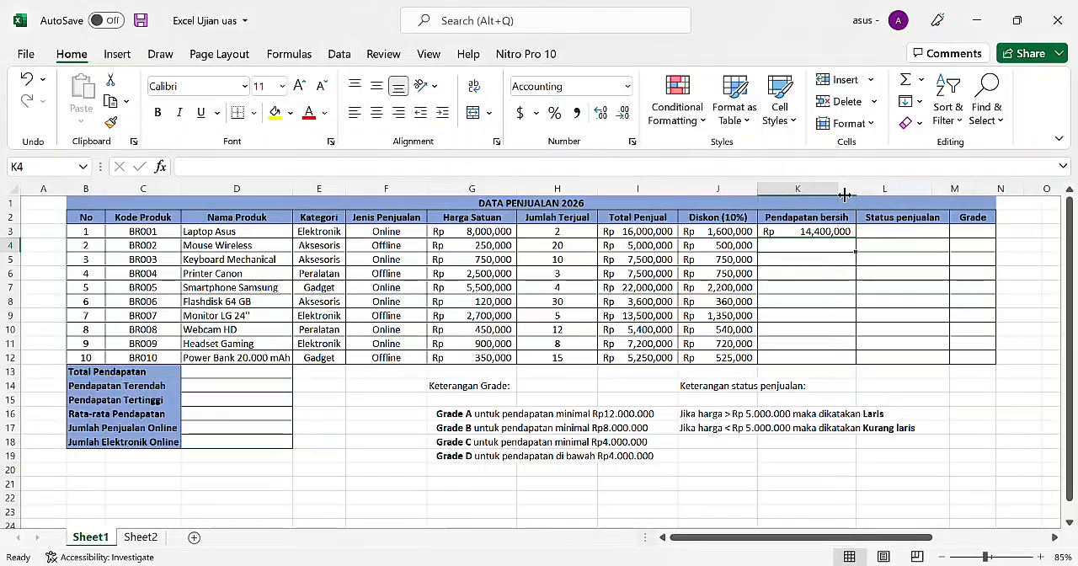
pyautogui.click(837, 235)
pyautogui.moveTo(840, 229); pyautogui.dragTo(848, 194)
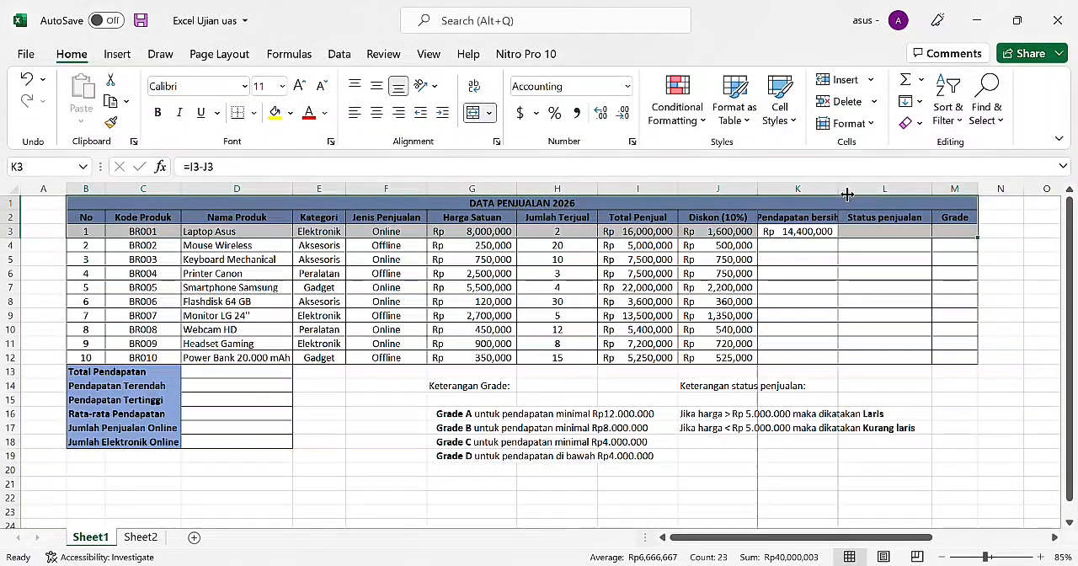
pyautogui.doubleClick(844, 194)
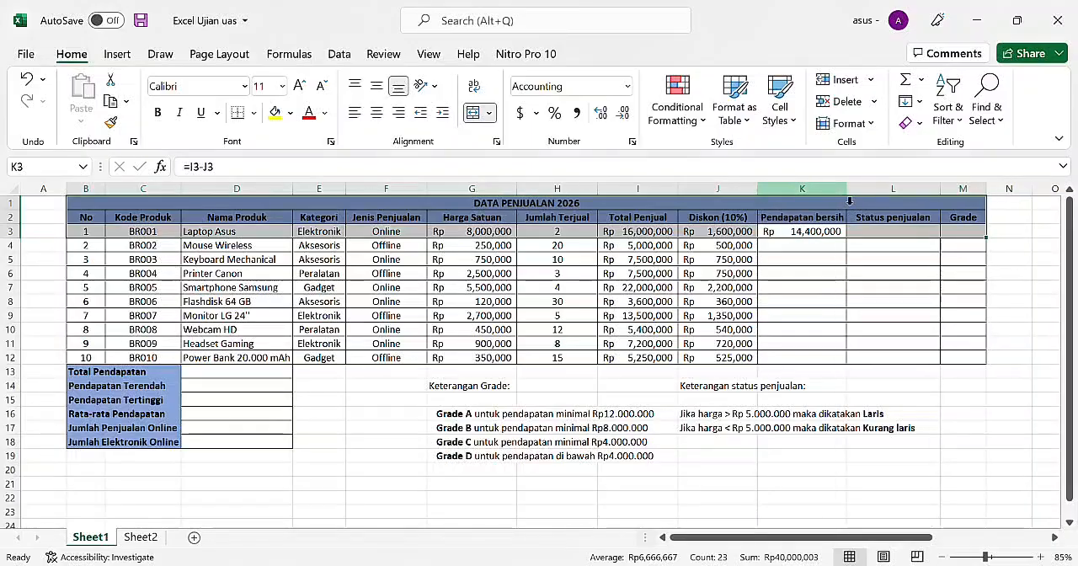
pyautogui.click(845, 236)
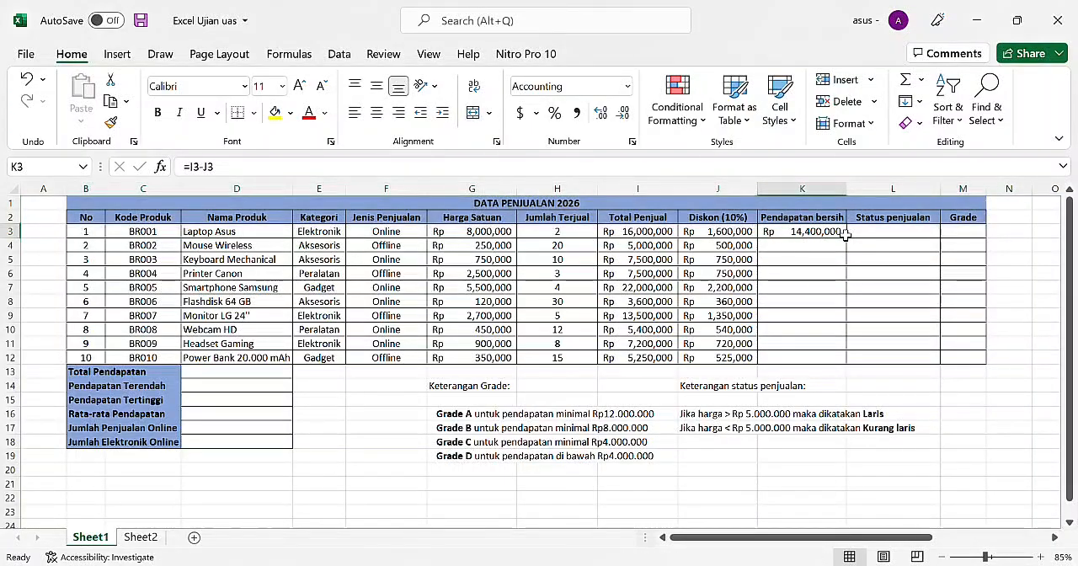
pyautogui.moveTo(845, 238); pyautogui.dragTo(845, 363)
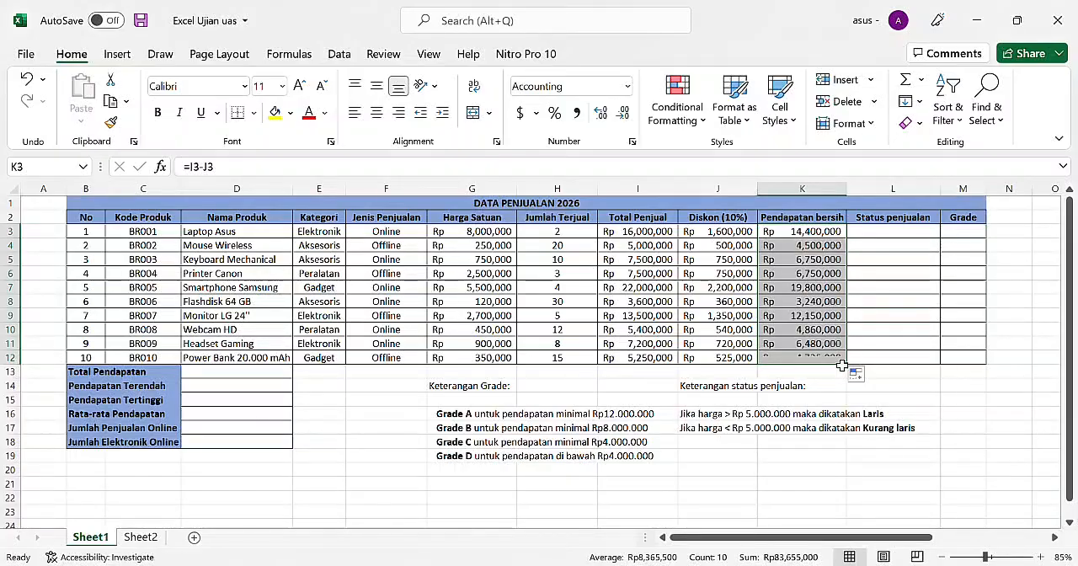
pyautogui.click(885, 376)
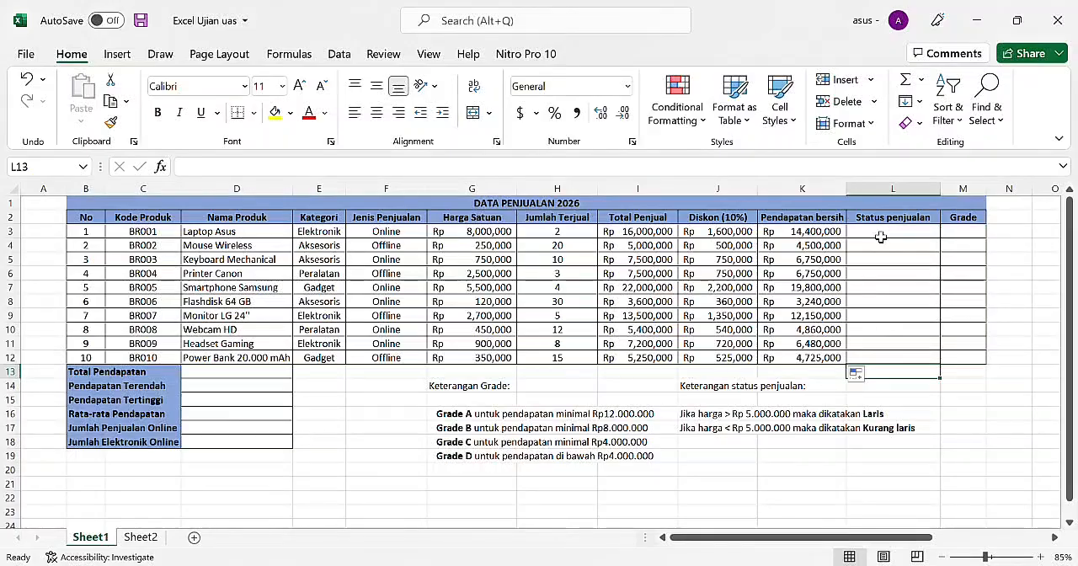
# Step: Determine the first product's Status penjualan in L3 from its net income with =IF(K3>=5000000,"LARIS","KURANG LARIS")
pyautogui.keyDown('ctrl'); pyautogui.scroll(4, 880, 237); pyautogui.keyUp('ctrl')
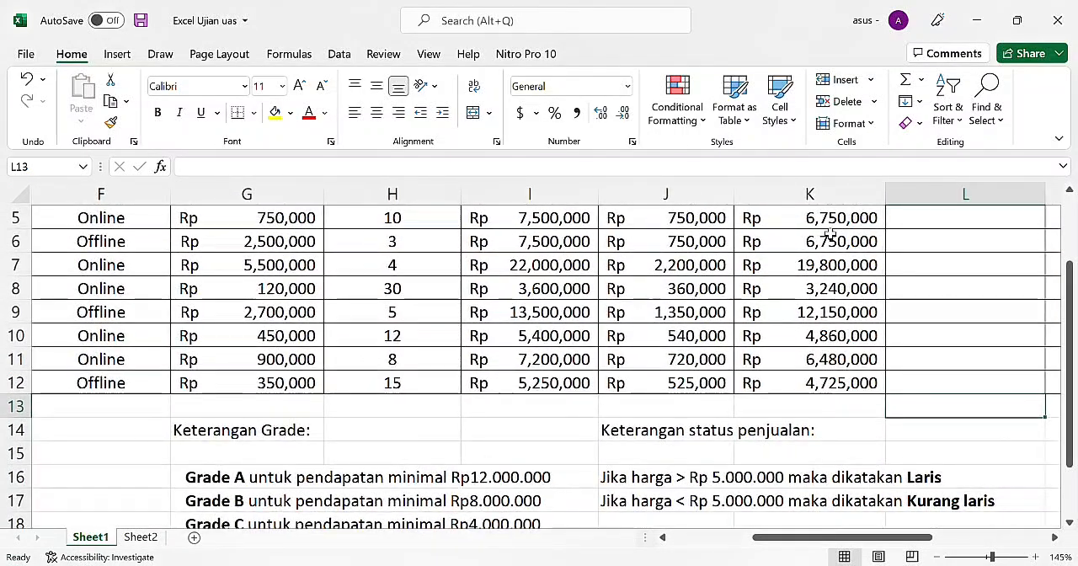
pyautogui.scroll(2, 830, 241)
pyautogui.hscroll(2, 831, 236)
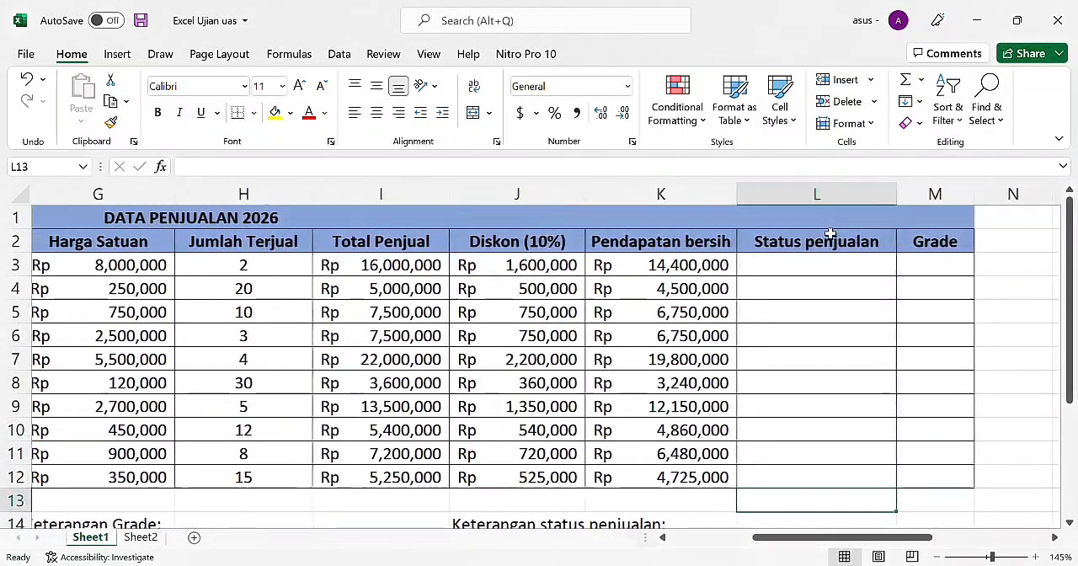
pyautogui.click(801, 265)
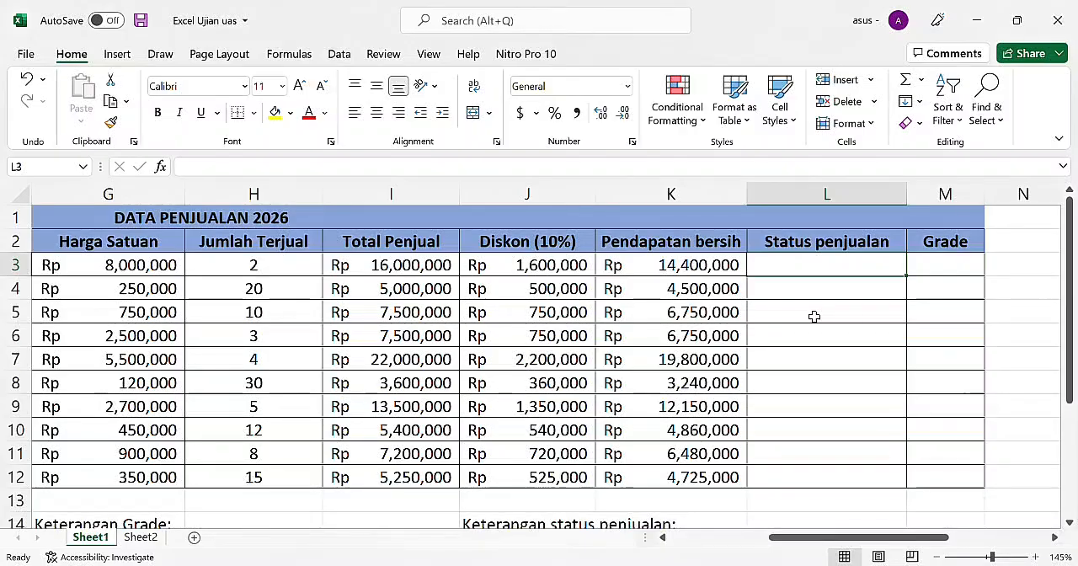
pyautogui.write('=')
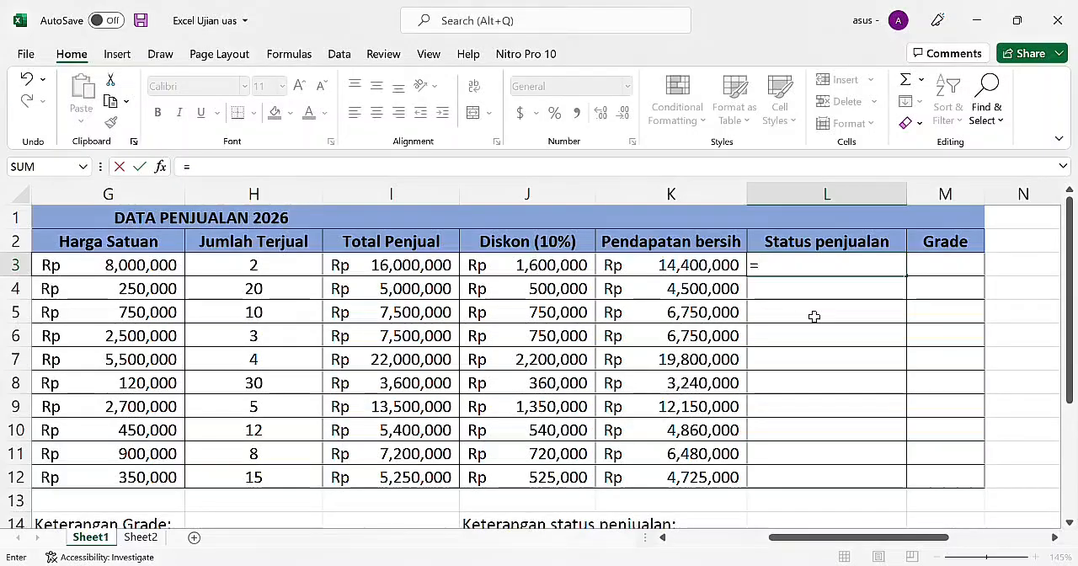
pyautogui.write('IF(')
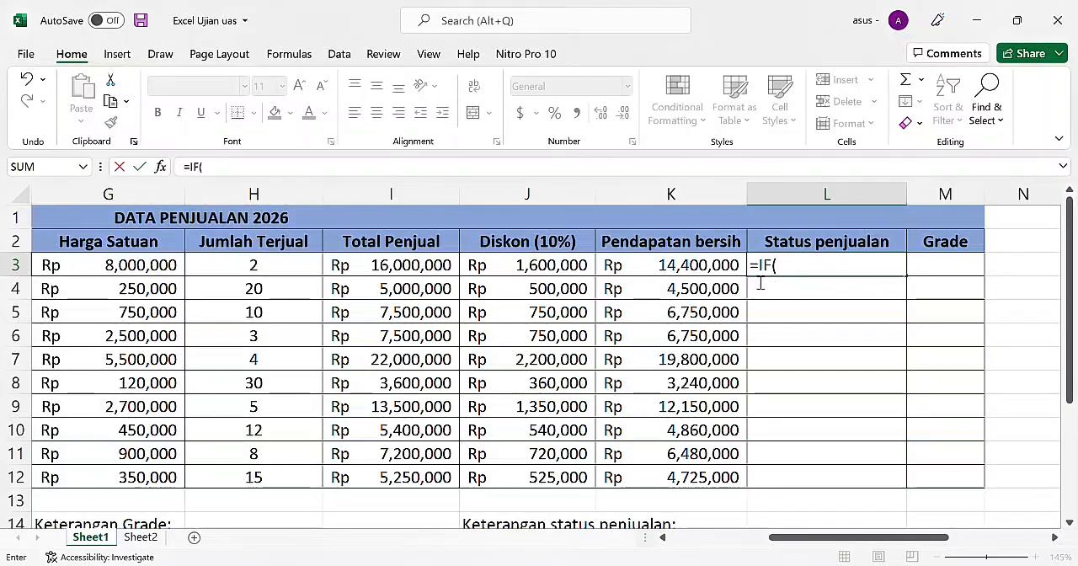
pyautogui.scroll(-3, 656, 386)
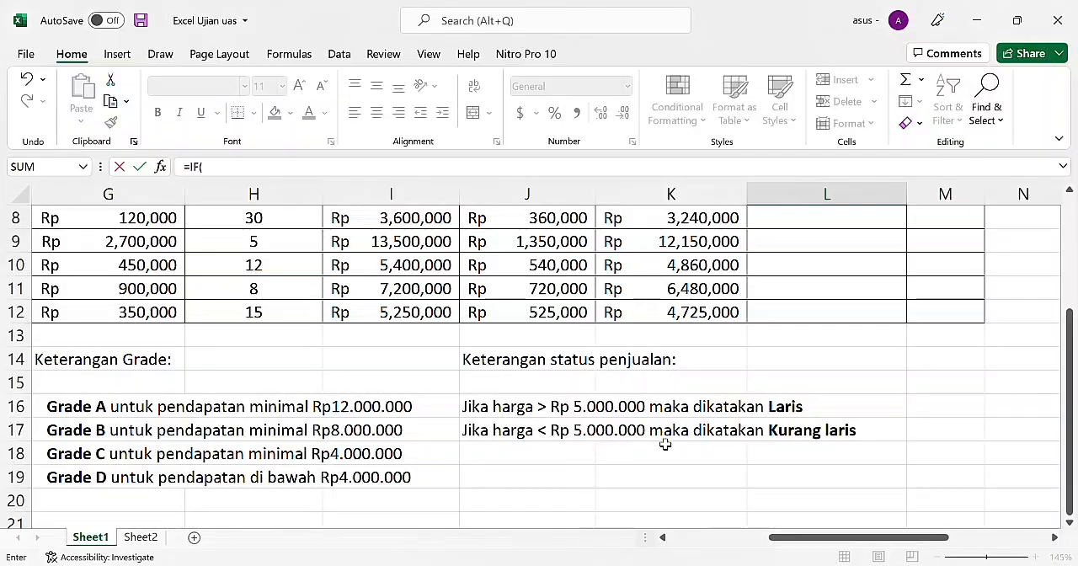
pyautogui.scroll(3, 671, 351)
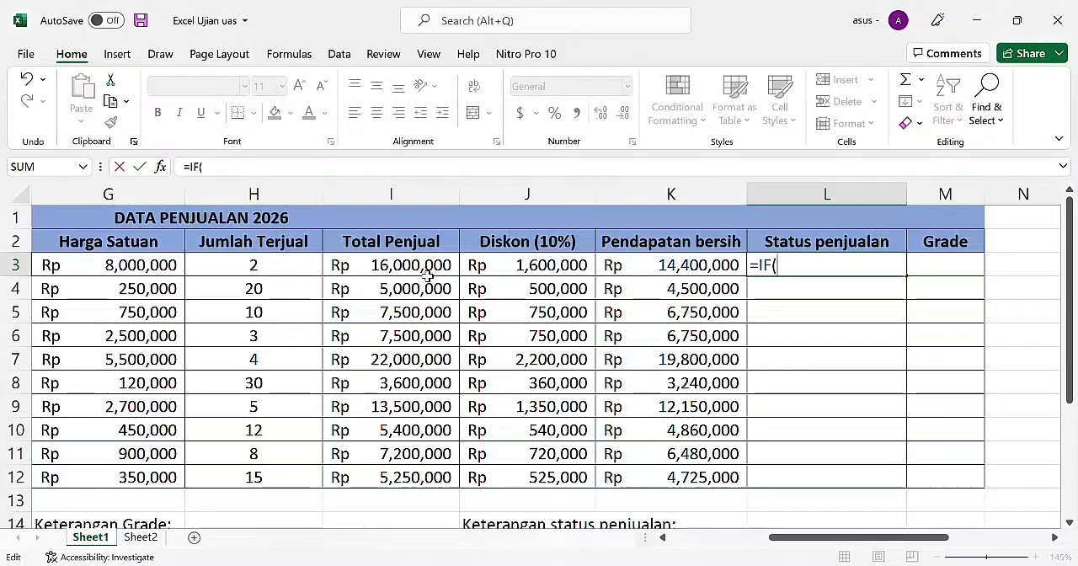
pyautogui.click(678, 269)
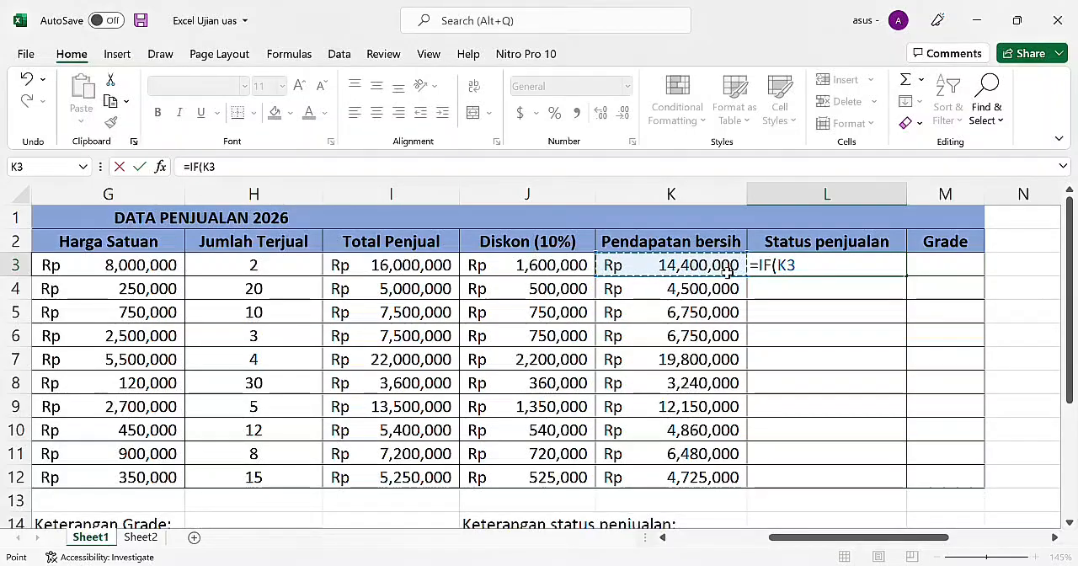
pyautogui.write('.')
pyautogui.press('BackSpace')
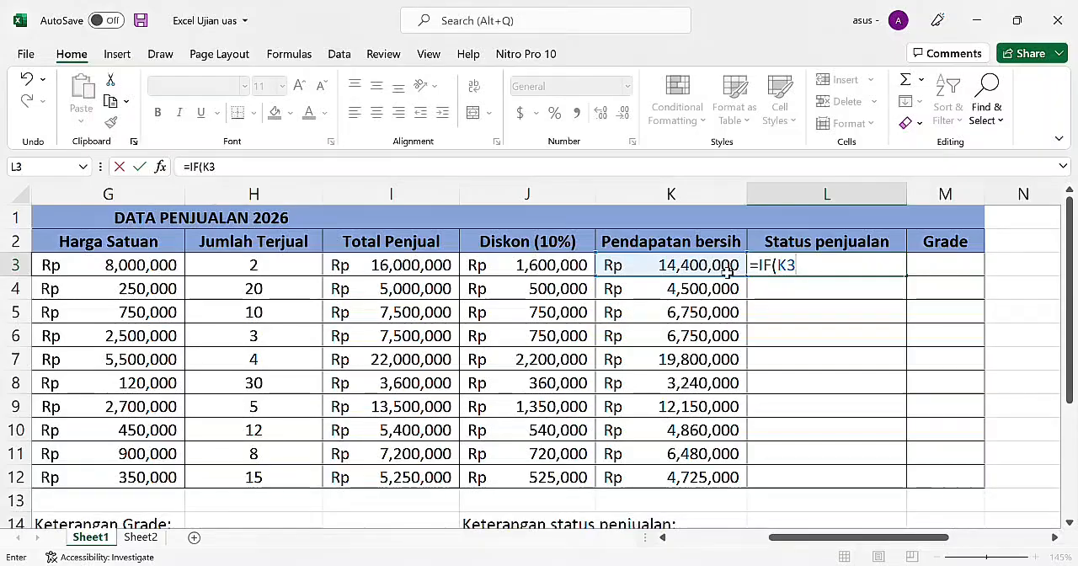
pyautogui.write('>=')
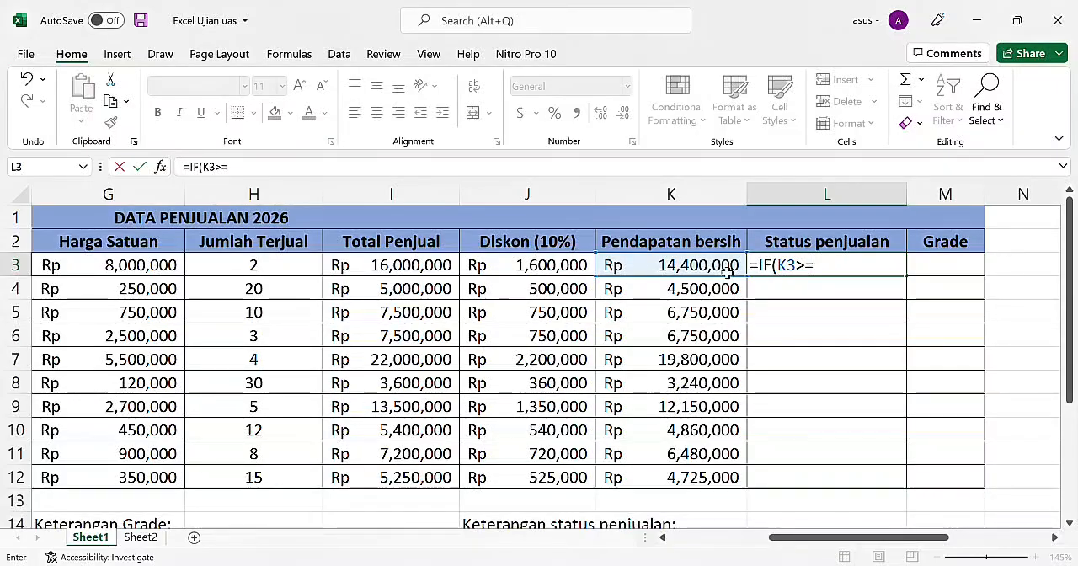
pyautogui.write('5')
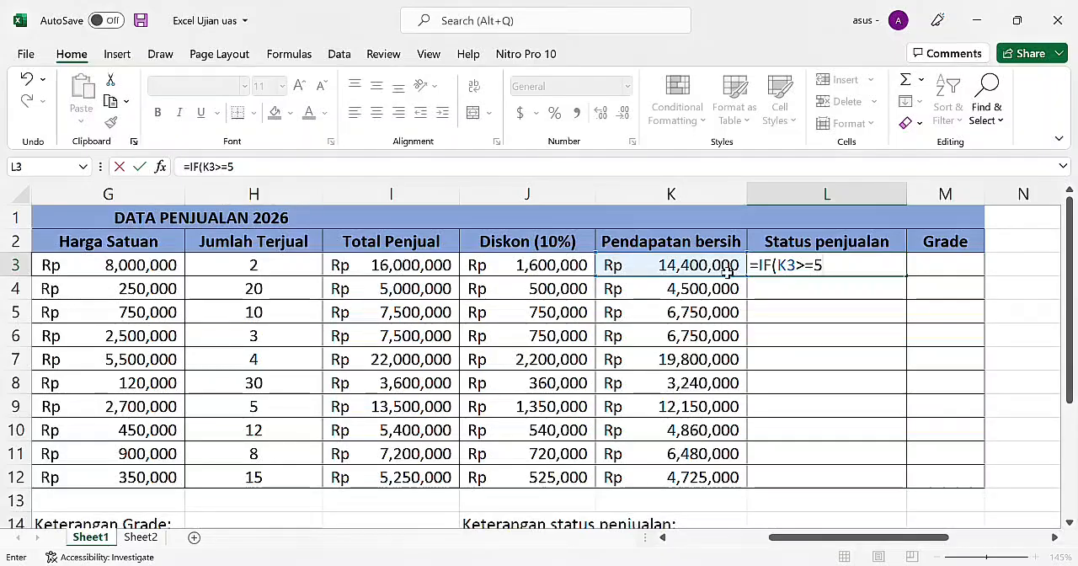
pyautogui.write('000000')
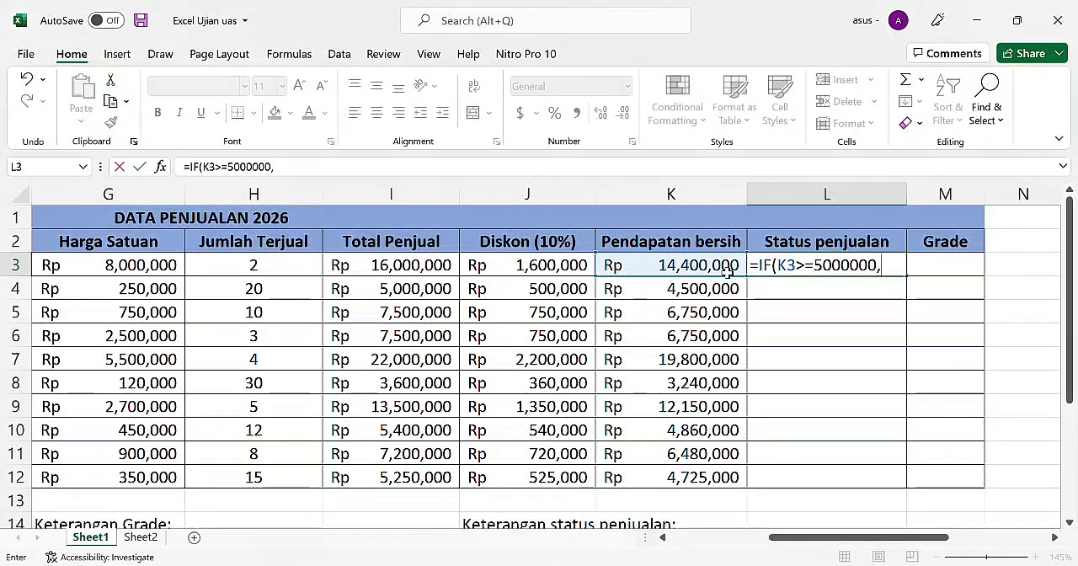
pyautogui.write('"')
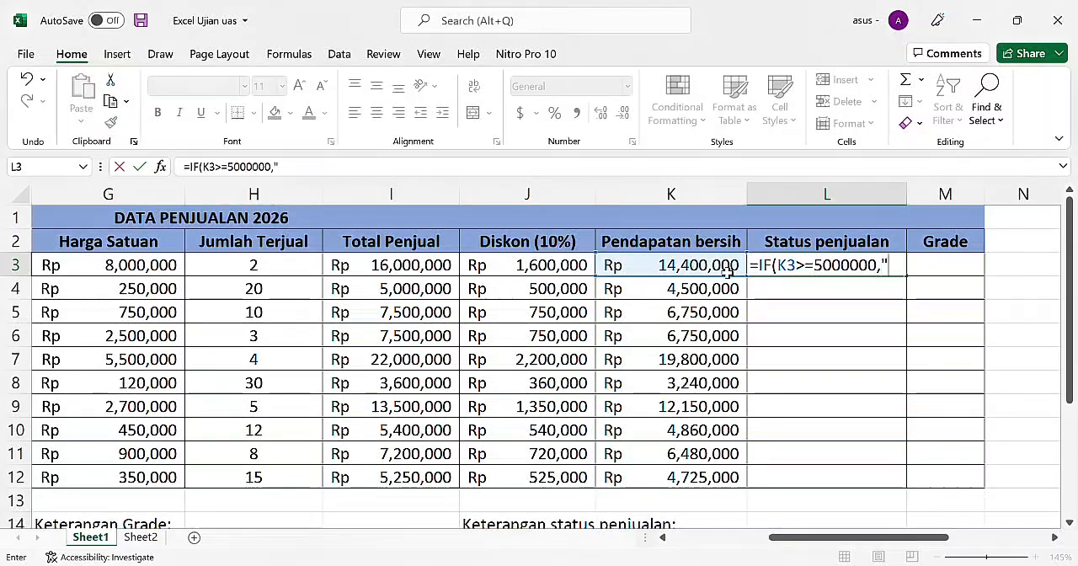
pyautogui.write('LAR')
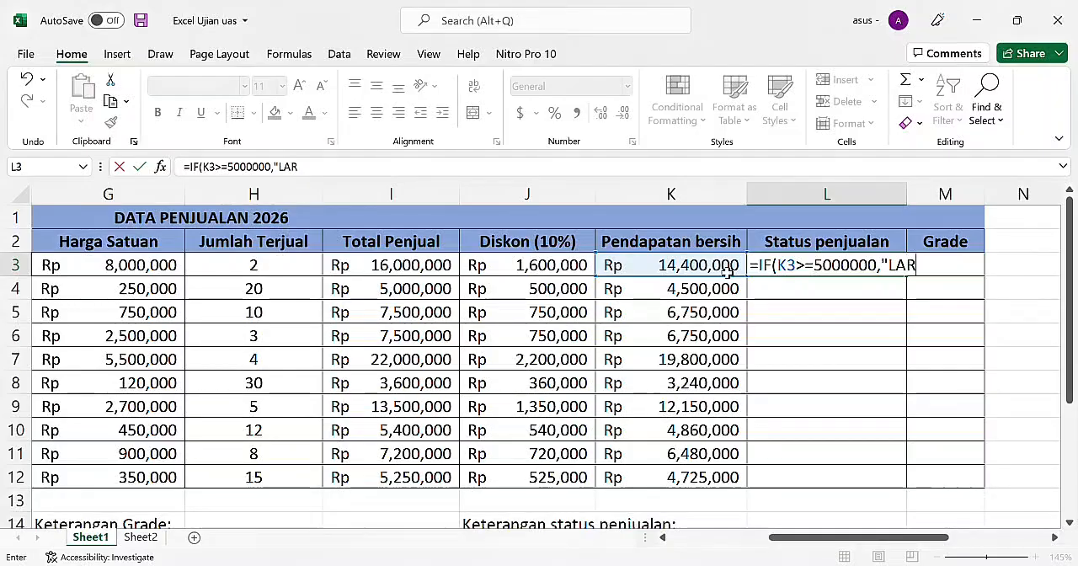
pyautogui.write('IS')
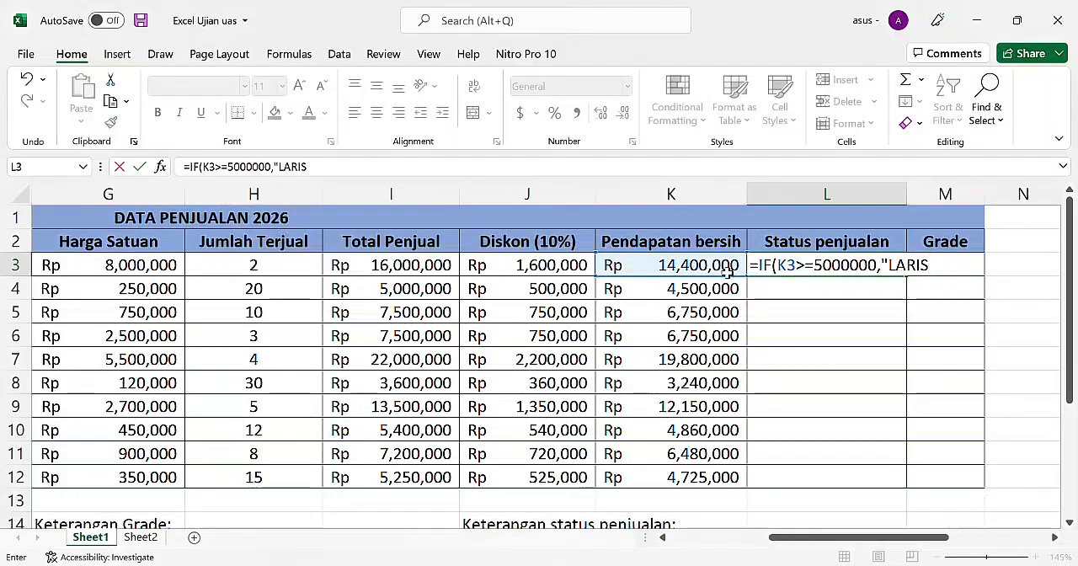
pyautogui.write('"')
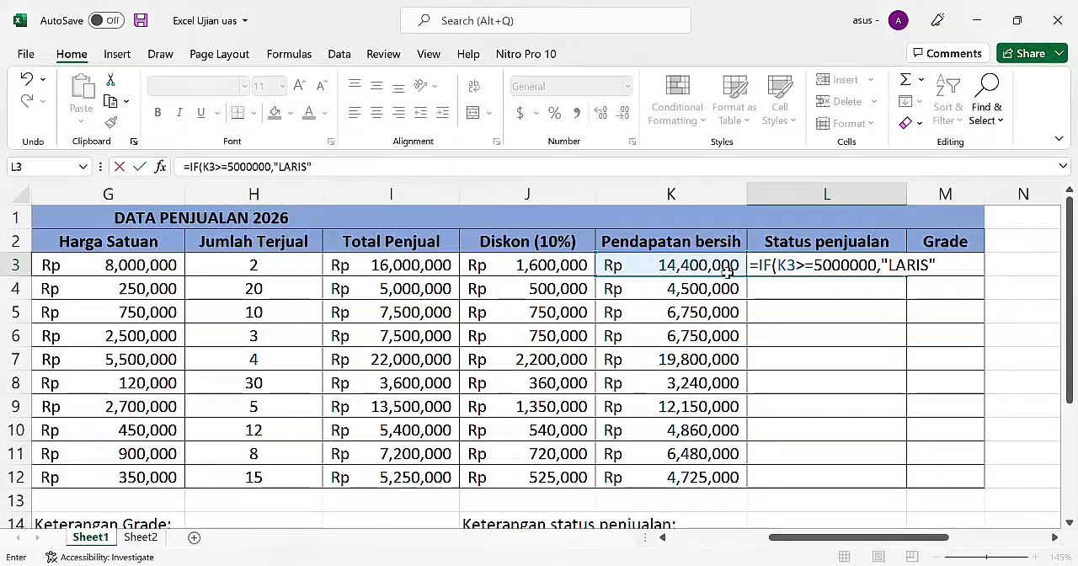
pyautogui.write(',')
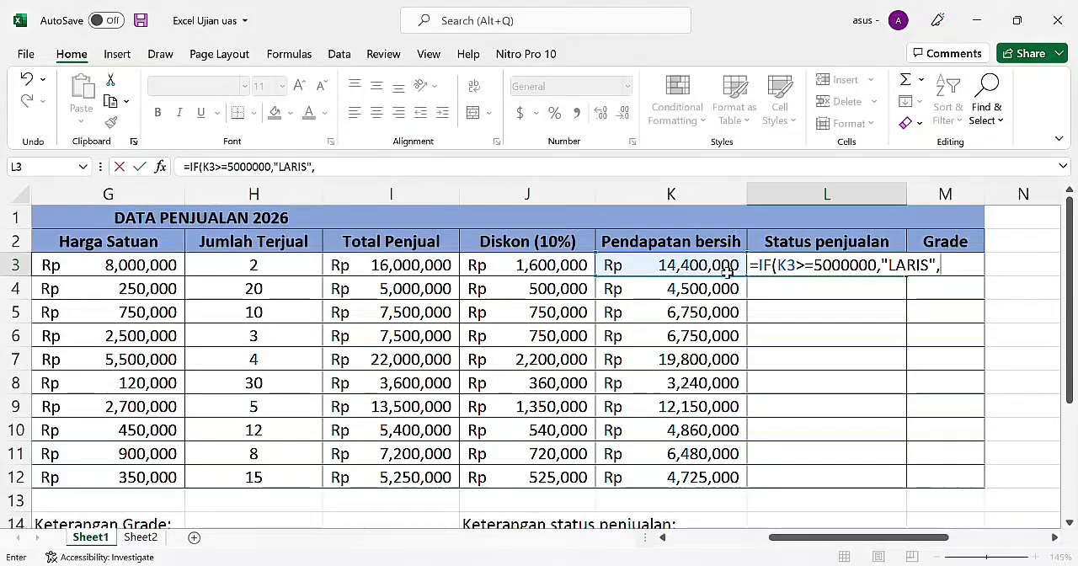
pyautogui.write('"')
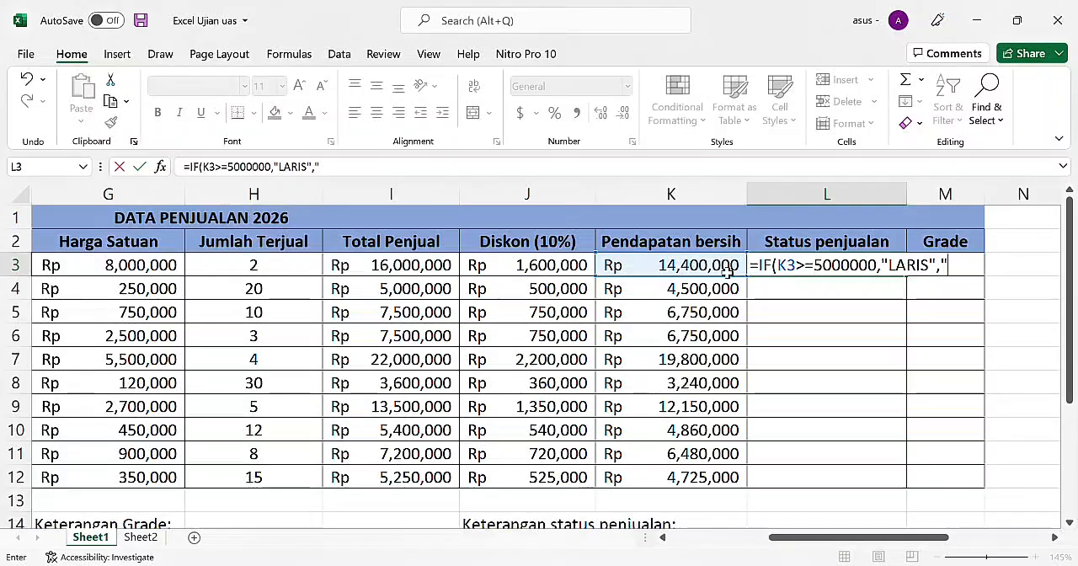
pyautogui.write('KURANG ')
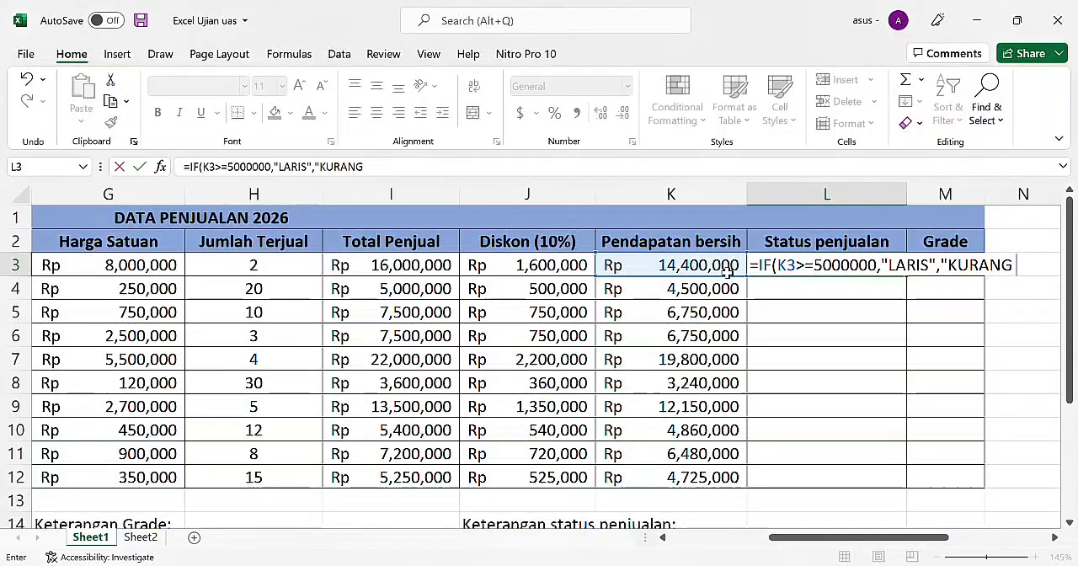
pyautogui.write('KLAR')
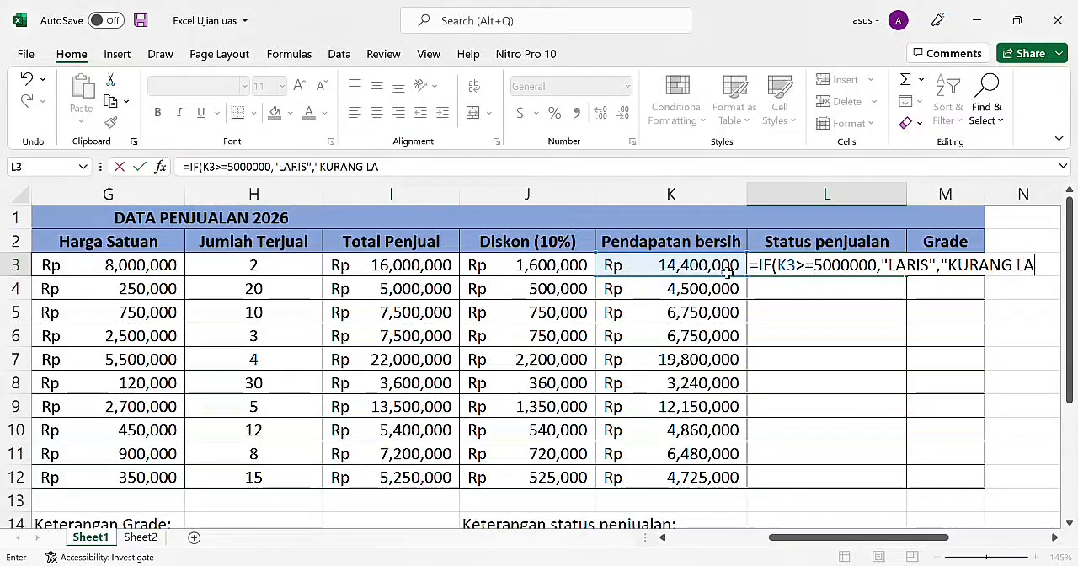
pyautogui.write('ISA')
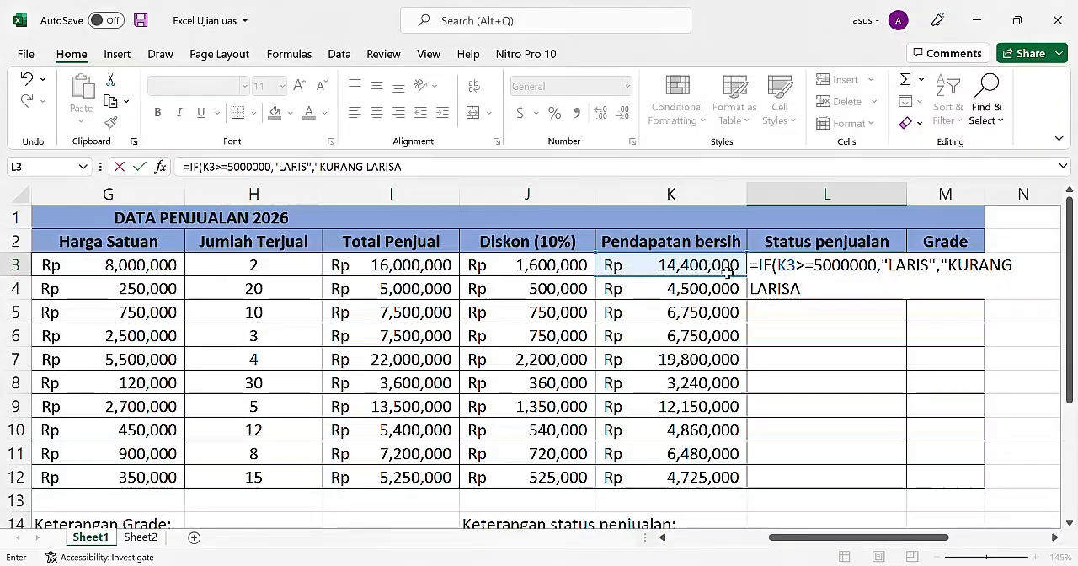
pyautogui.press('BackSpace')
pyautogui.write('"')
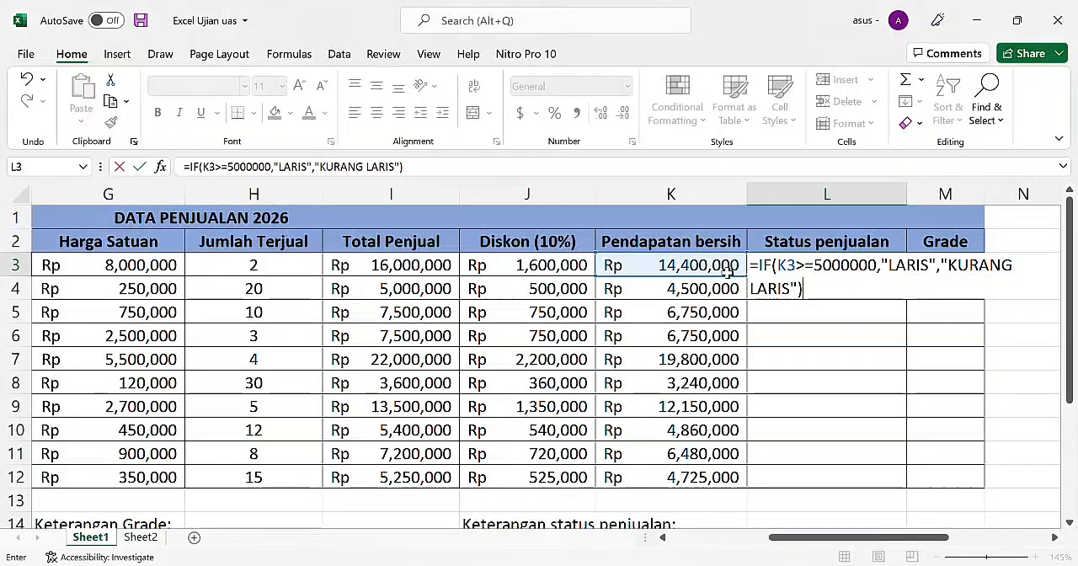
pyautogui.press('Return')
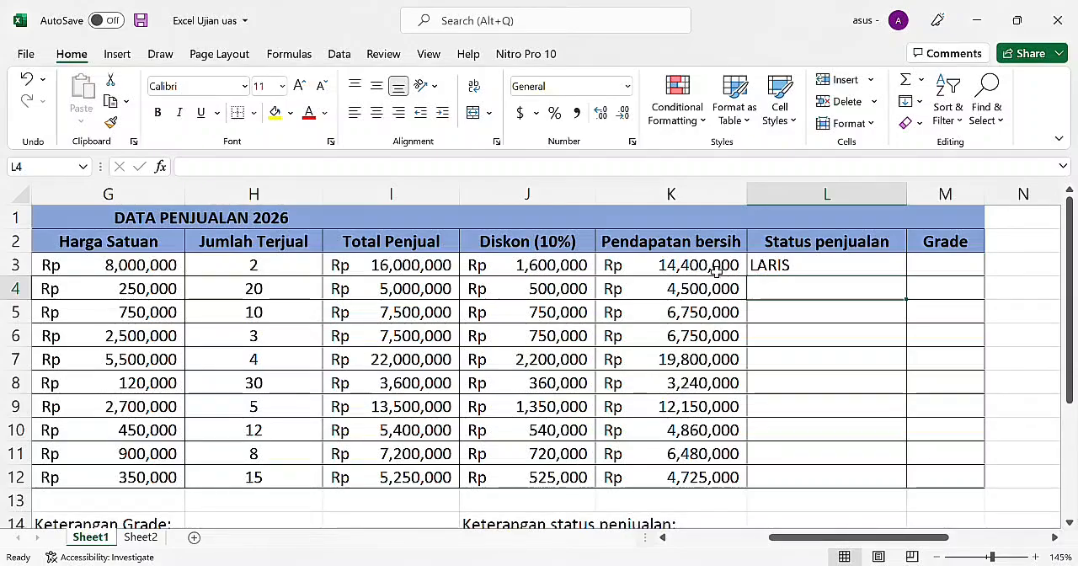
# Step: Fill the status formula from L3 down through L12 and center the filled cells horizontally
pyautogui.click(772, 268)
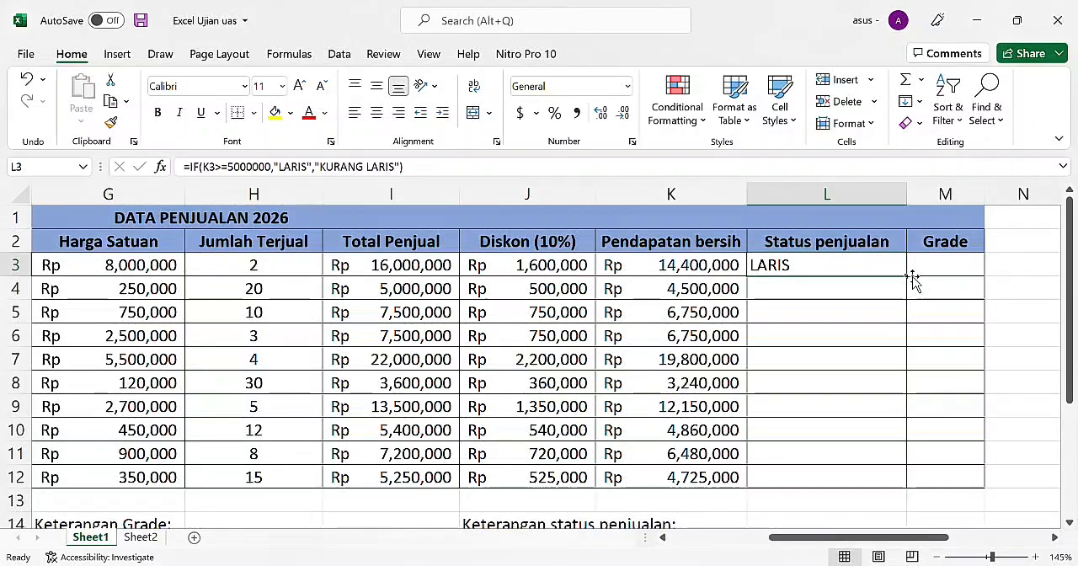
pyautogui.moveTo(909, 279); pyautogui.dragTo(878, 378)
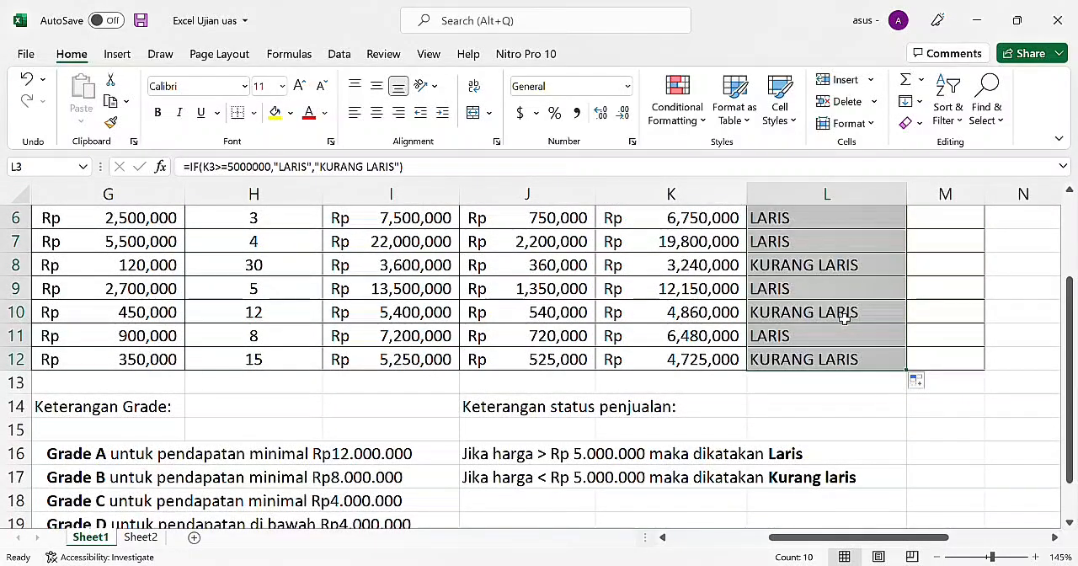
pyautogui.scroll(1, 844, 318)
pyautogui.scroll(1, 845, 318)
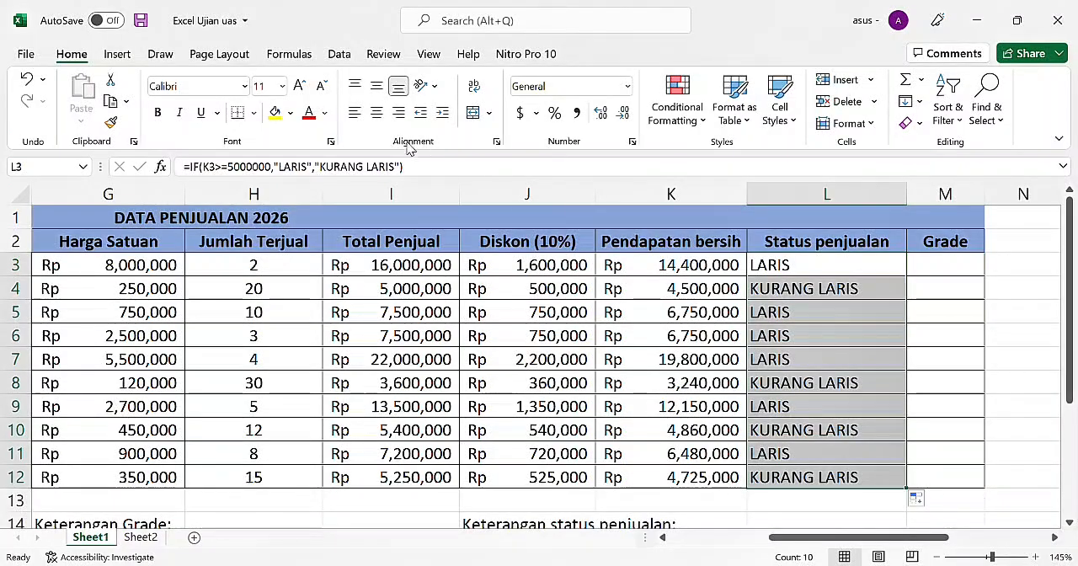
pyautogui.click(376, 113)
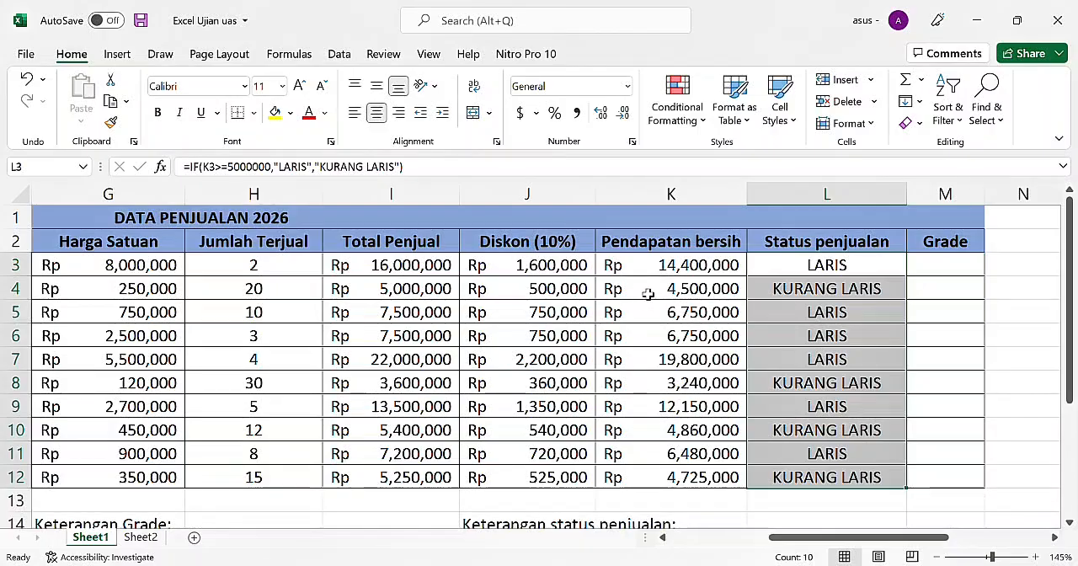
# Step: Review the Keterangan Grade income thresholds for grades A to D below the table, and return to the Grade column
pyautogui.click(739, 295)
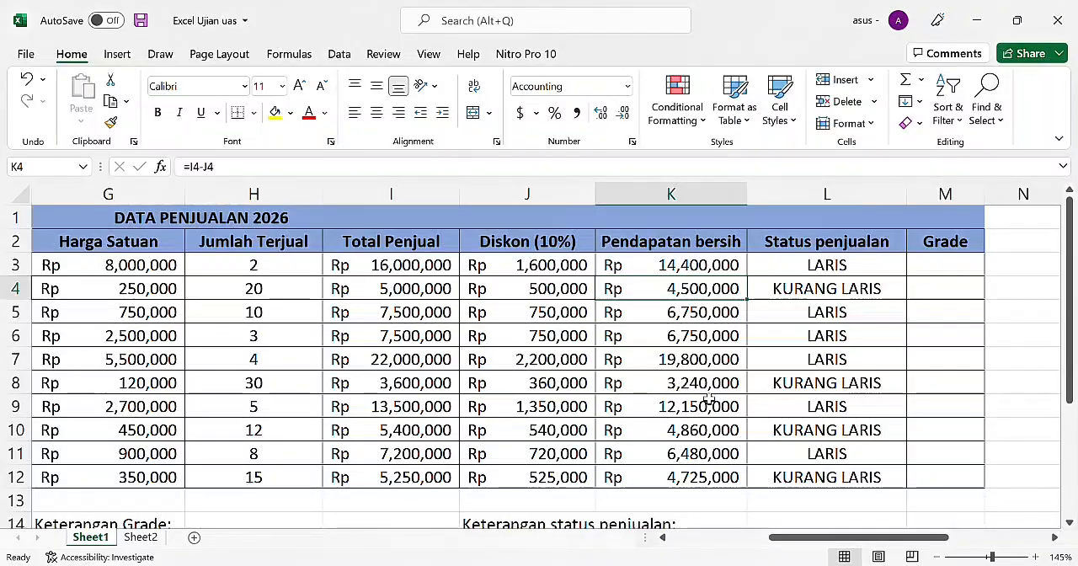
pyautogui.scroll(-1, 715, 403)
pyautogui.scroll(-1, 481, 354)
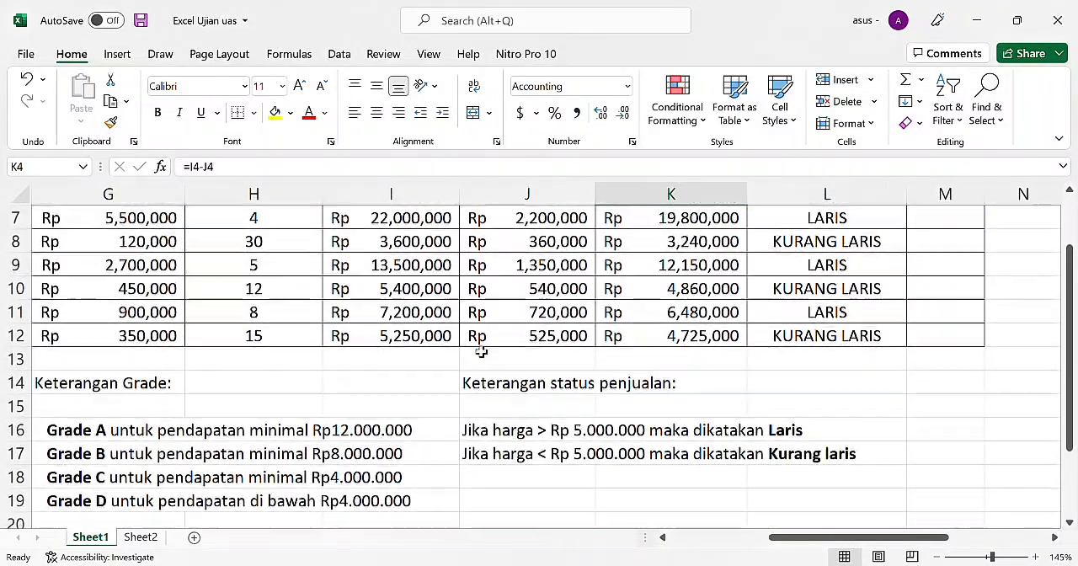
pyautogui.hscroll(-1, 481, 352)
pyautogui.hscroll(-3, 481, 352)
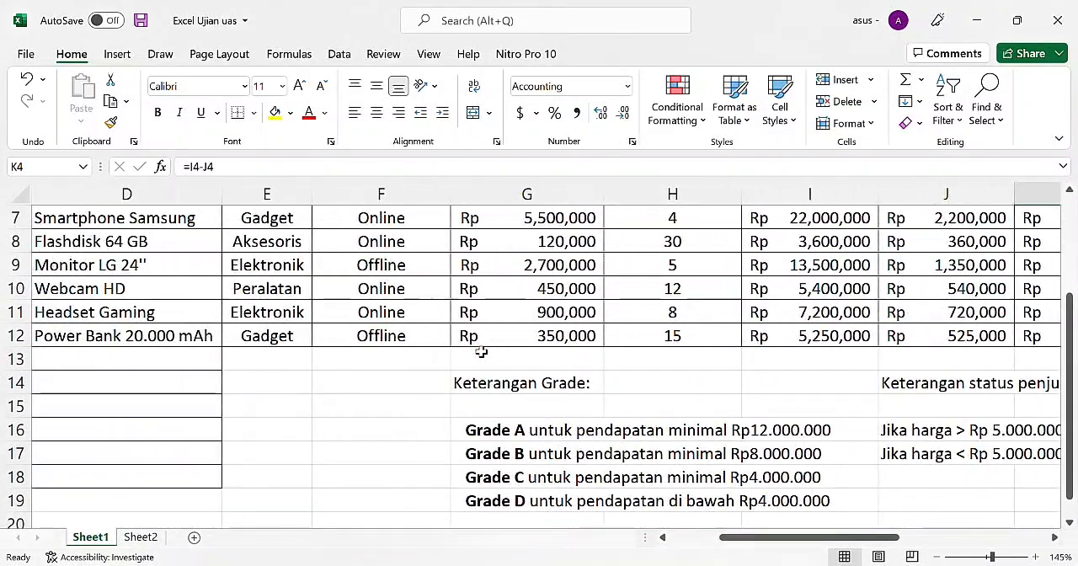
pyautogui.scroll(-1, 551, 404)
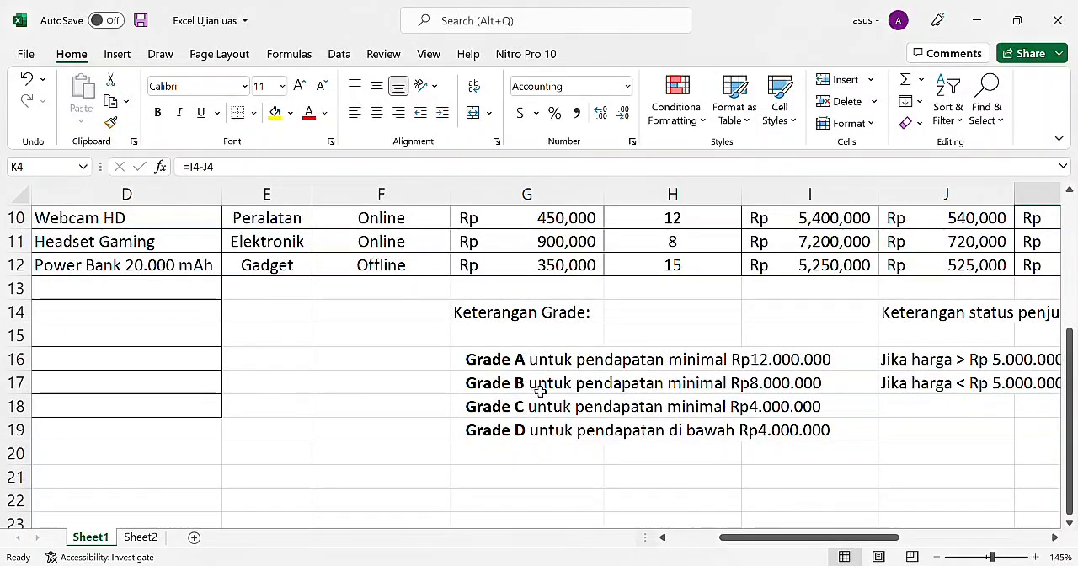
pyautogui.click(540, 390)
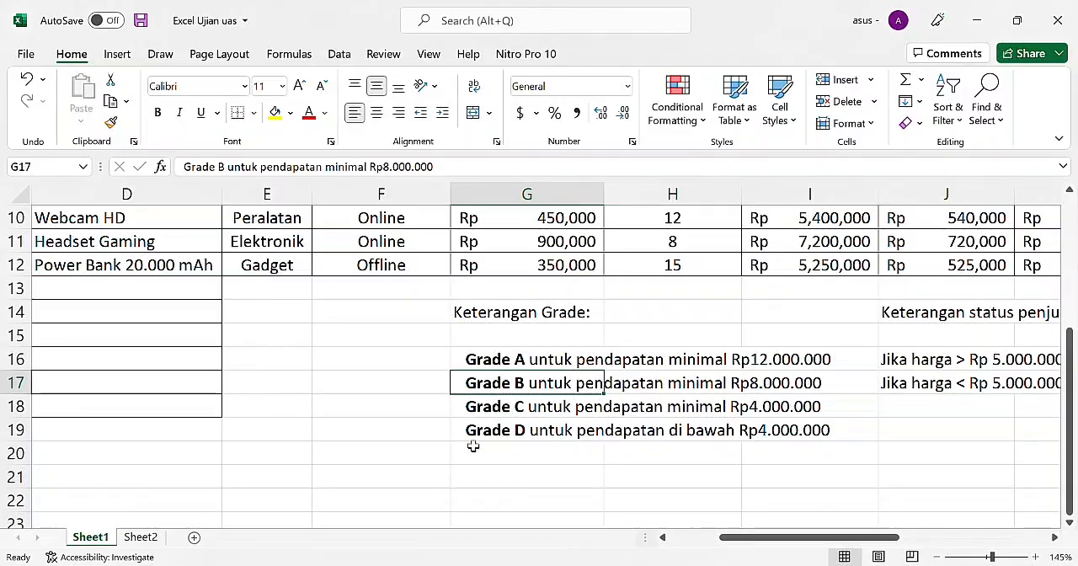
pyautogui.click(555, 417)
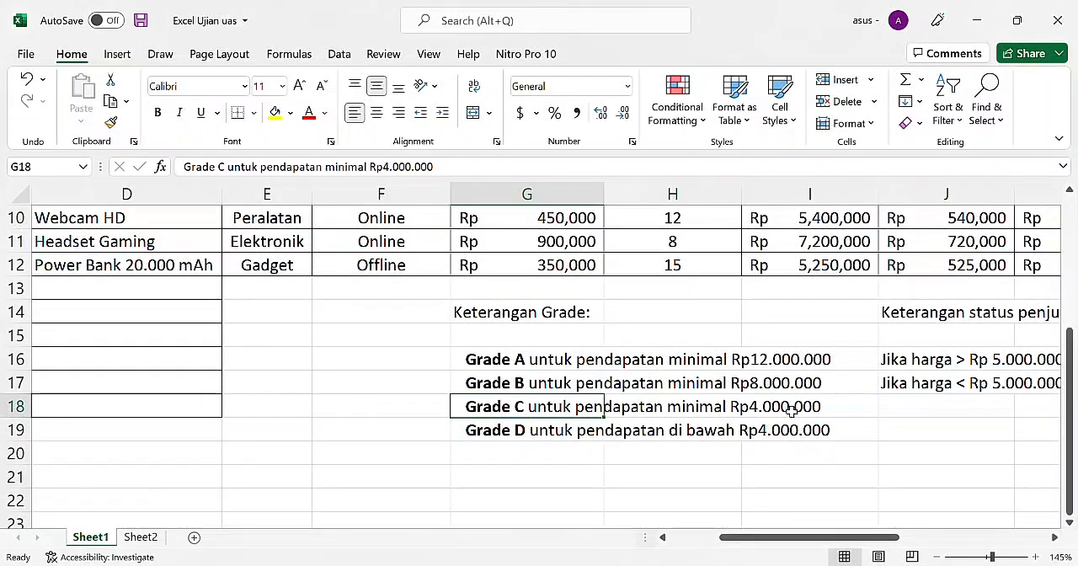
pyautogui.scroll(3, 861, 321)
pyautogui.hscroll(5, 861, 321)
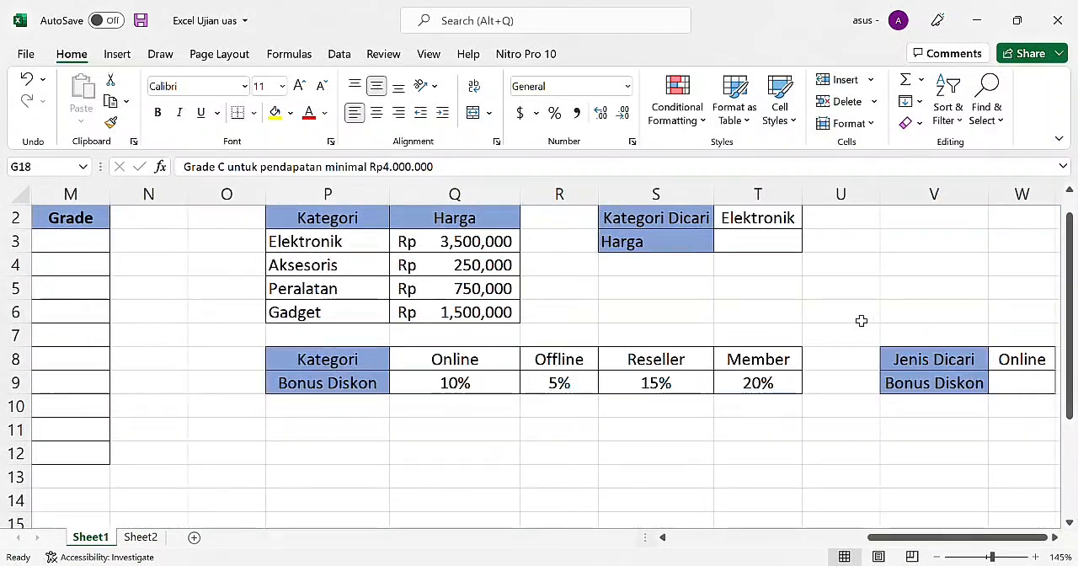
pyautogui.hscroll(-10, 663, 391)
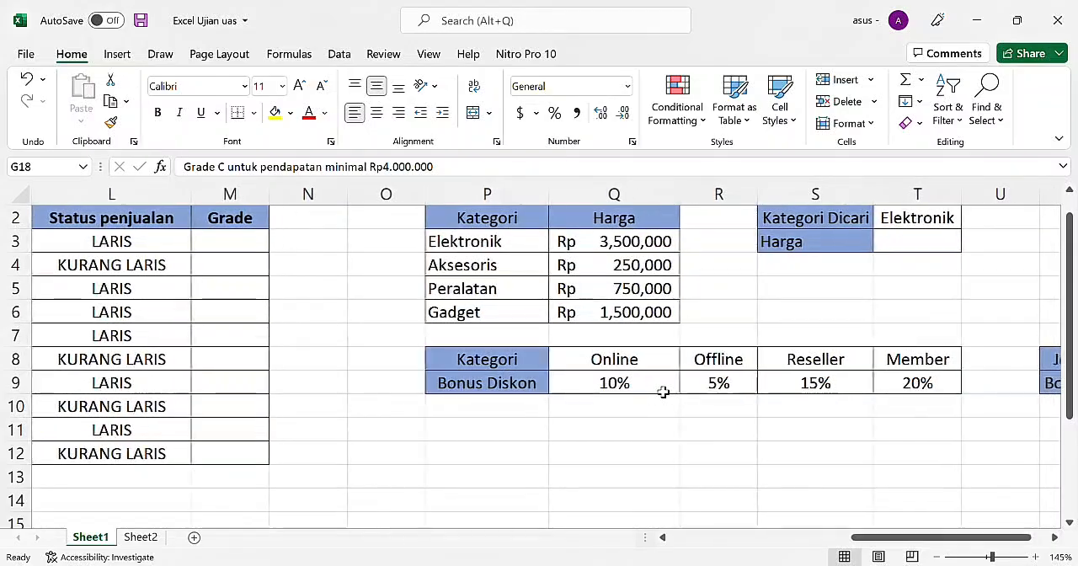
# Step: Begin the first product's Grade formula in M3 with =IF(K3>=12000000,"A", testing its net income for grade A
pyautogui.hscroll(15, 663, 391)
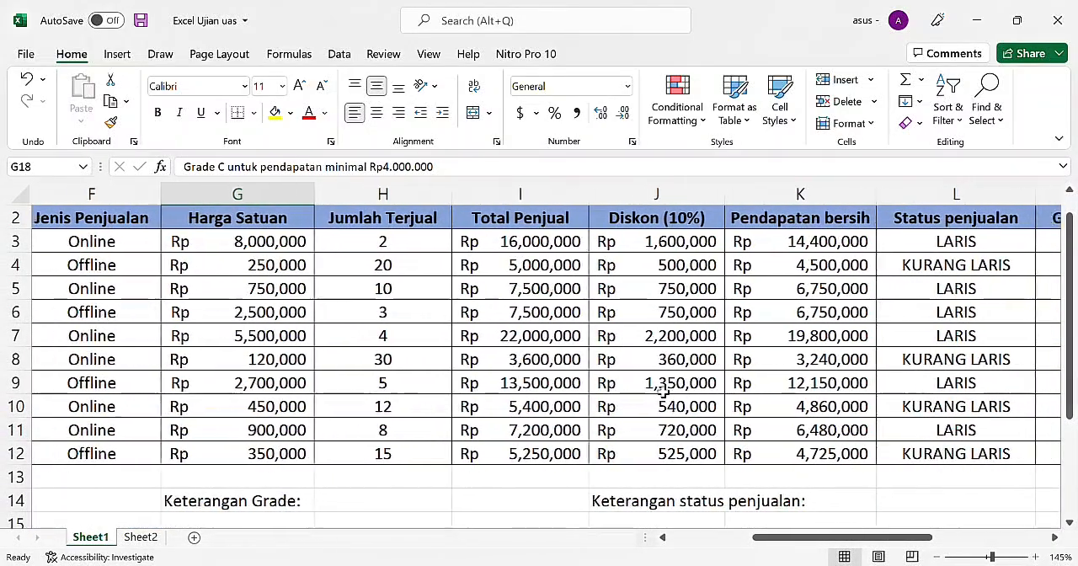
pyautogui.hscroll(-3, 663, 392)
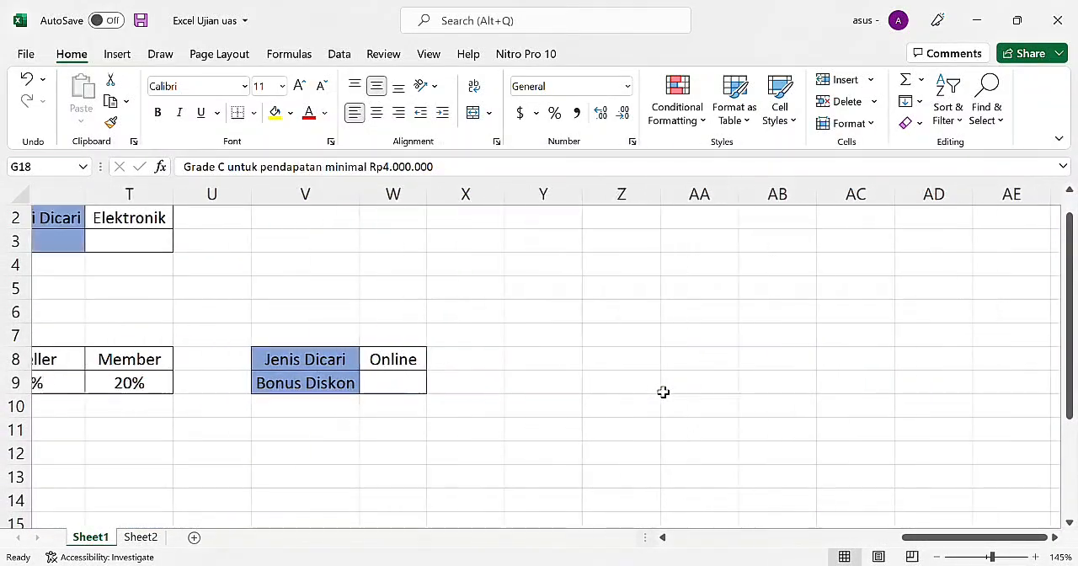
pyautogui.hscroll(-15, 663, 391)
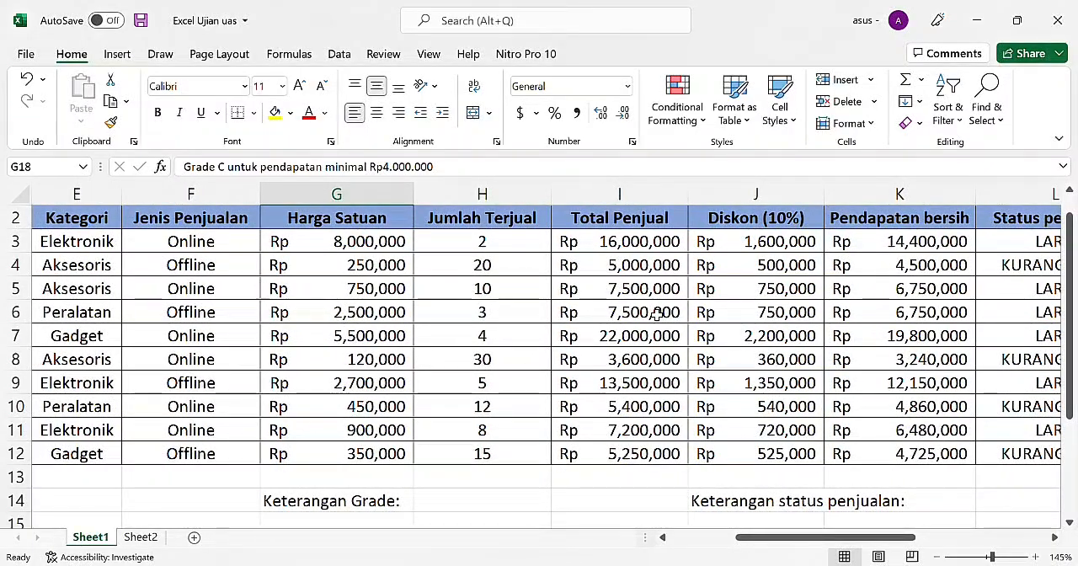
pyautogui.hscroll(6, 923, 254)
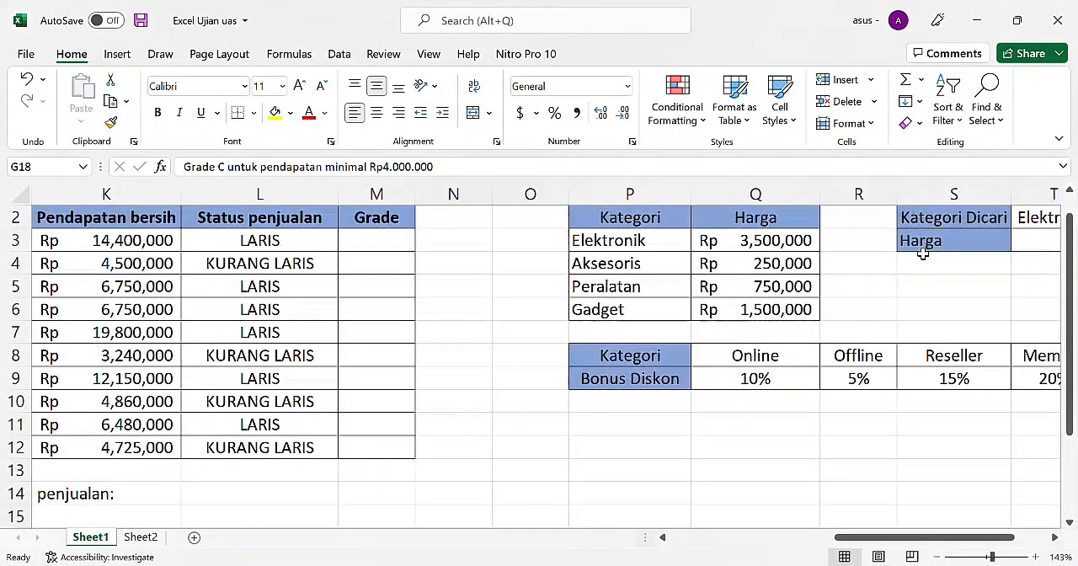
pyautogui.click(377, 247)
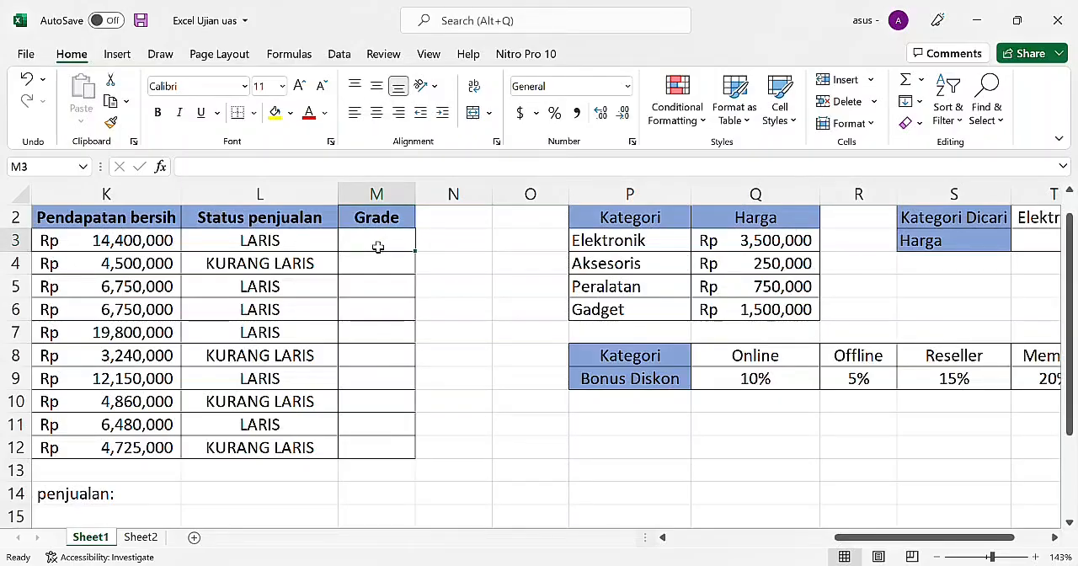
pyautogui.write('=')
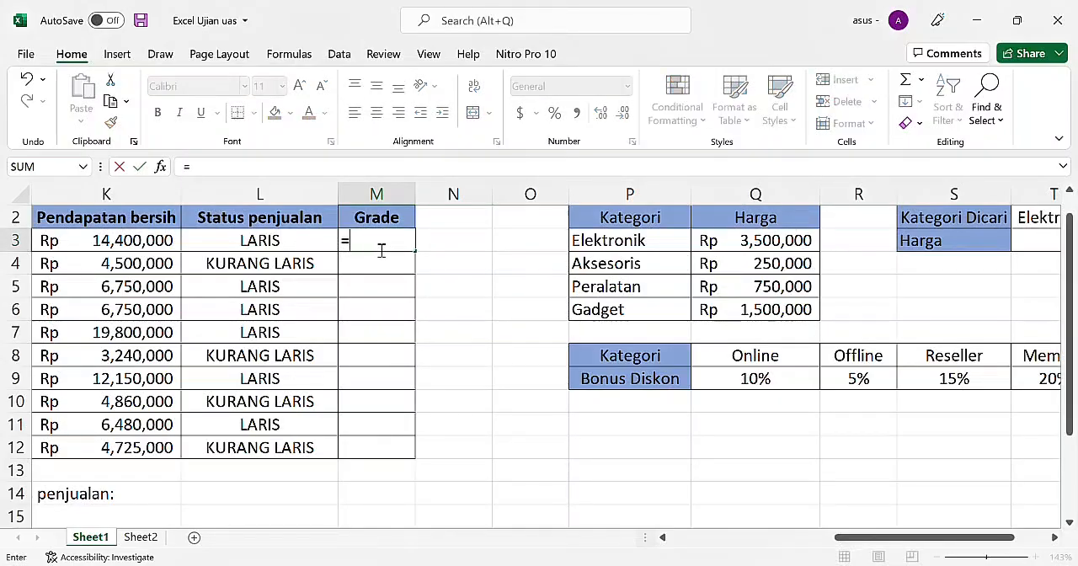
pyautogui.write('IF(')
pyautogui.click(89, 248)
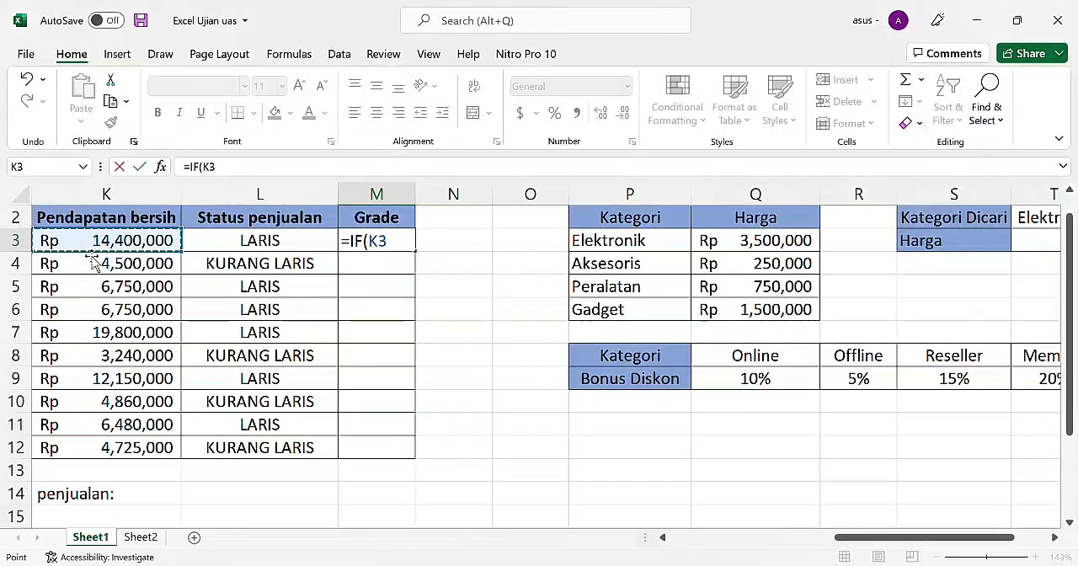
pyautogui.write('.')
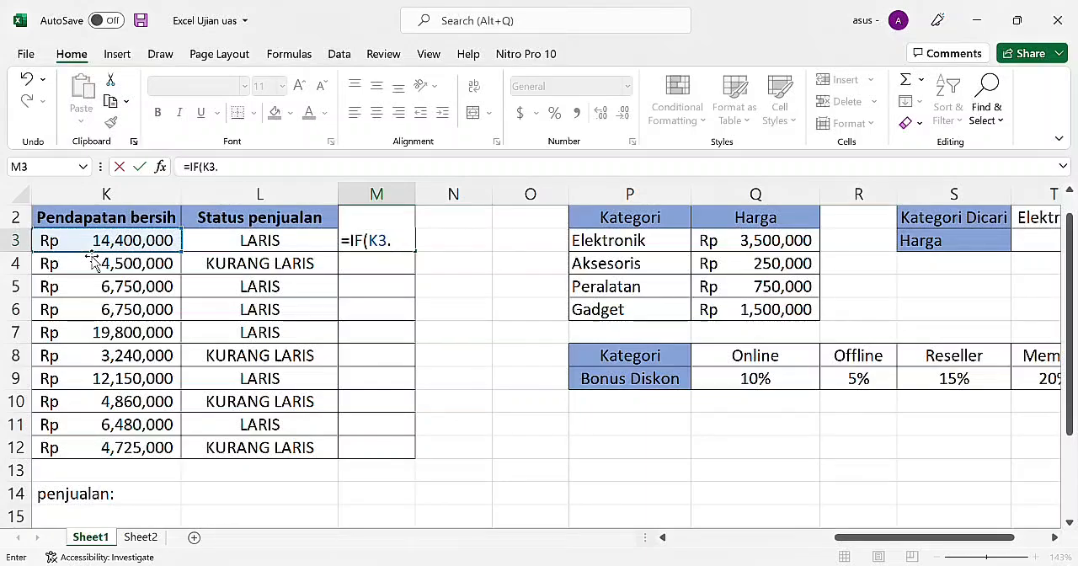
pyautogui.press('BackSpace')
pyautogui.write('>=12000')
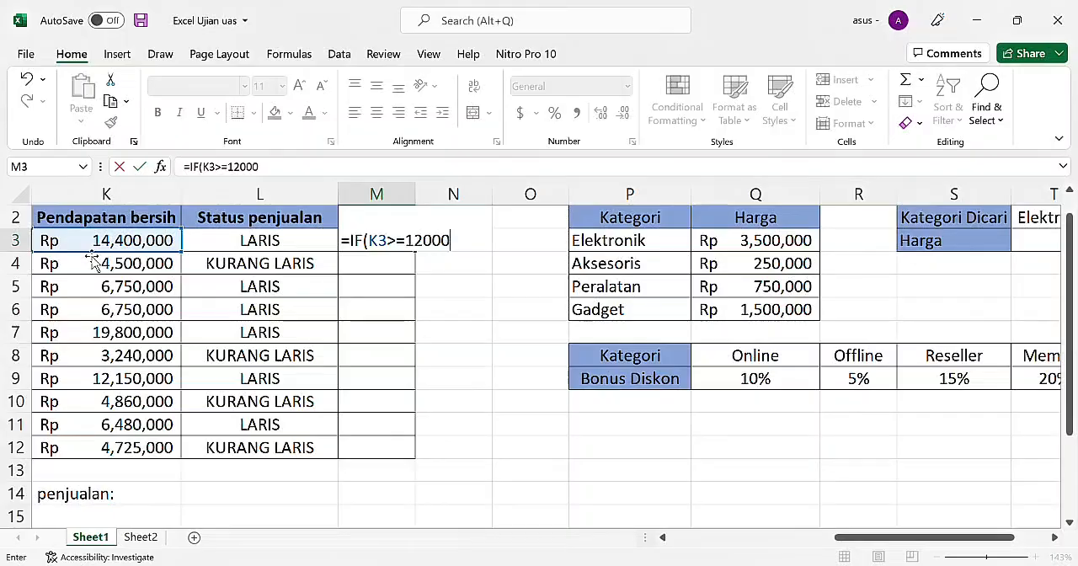
pyautogui.write('000,')
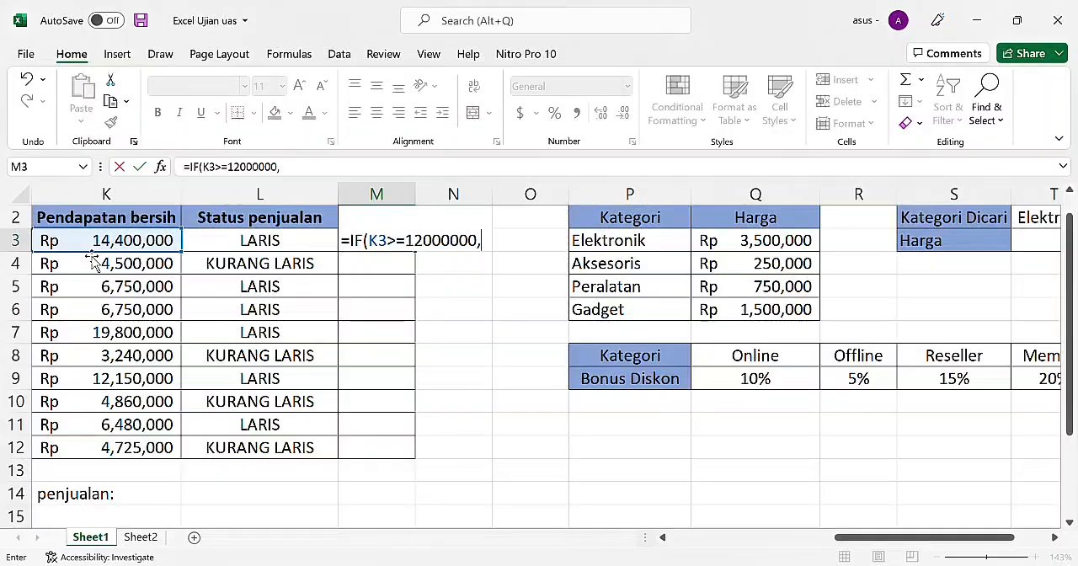
pyautogui.write('"A')
# Step: Extend the M3 Grade formula with a nested IF(K3>=8000000,"B", condition for grade B
pyautogui.write('F(')
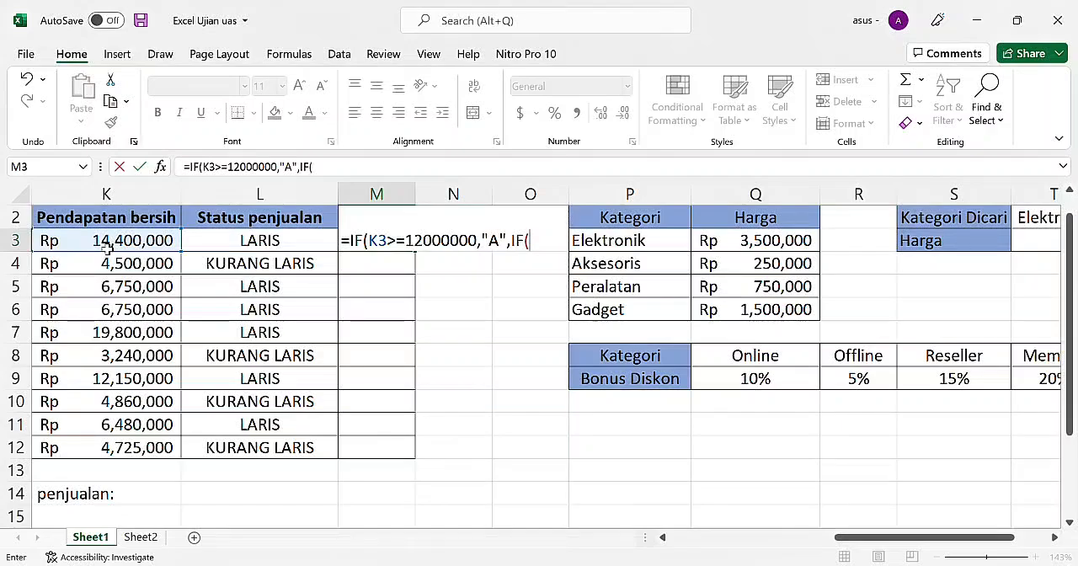
pyautogui.click(107, 245)
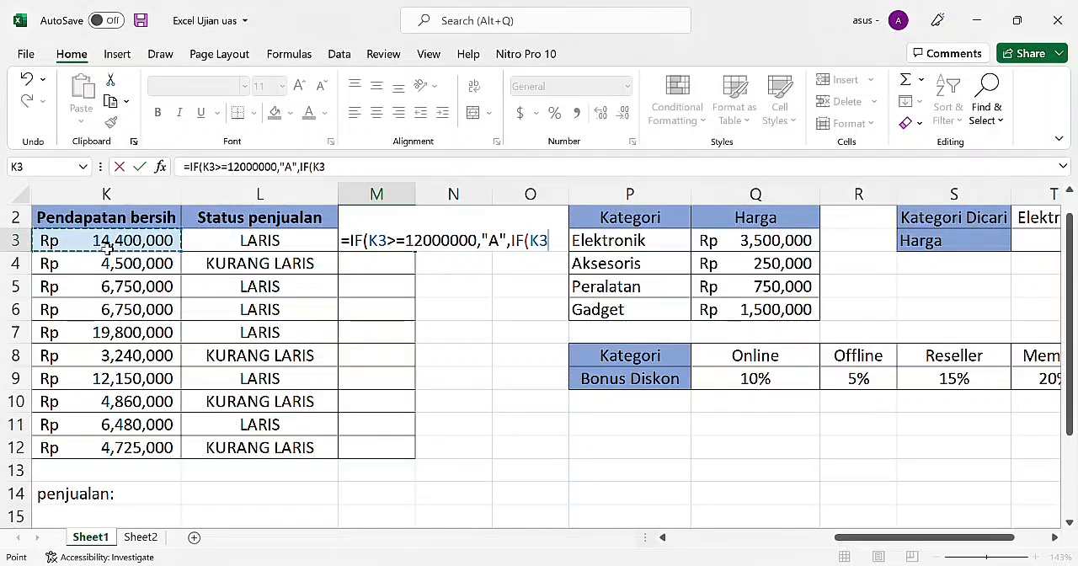
pyautogui.write('>')
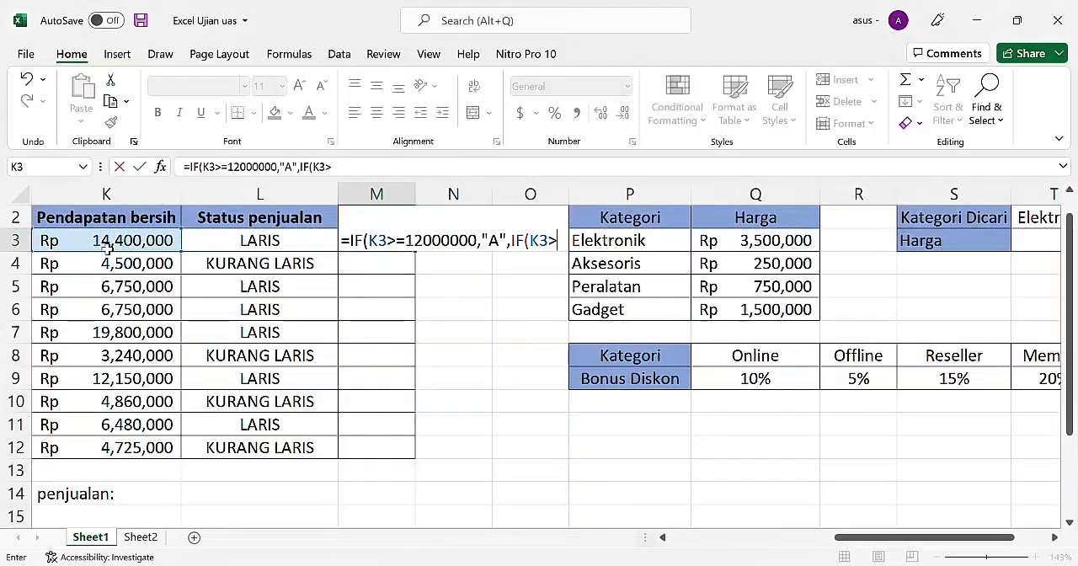
pyautogui.write('=8')
pyautogui.write('00000')
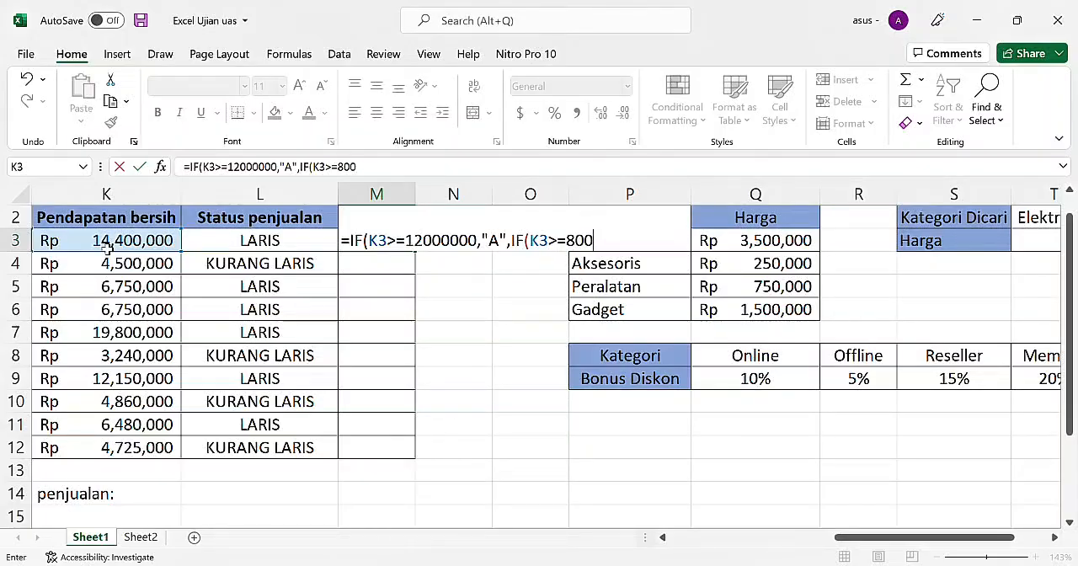
pyautogui.write('0')
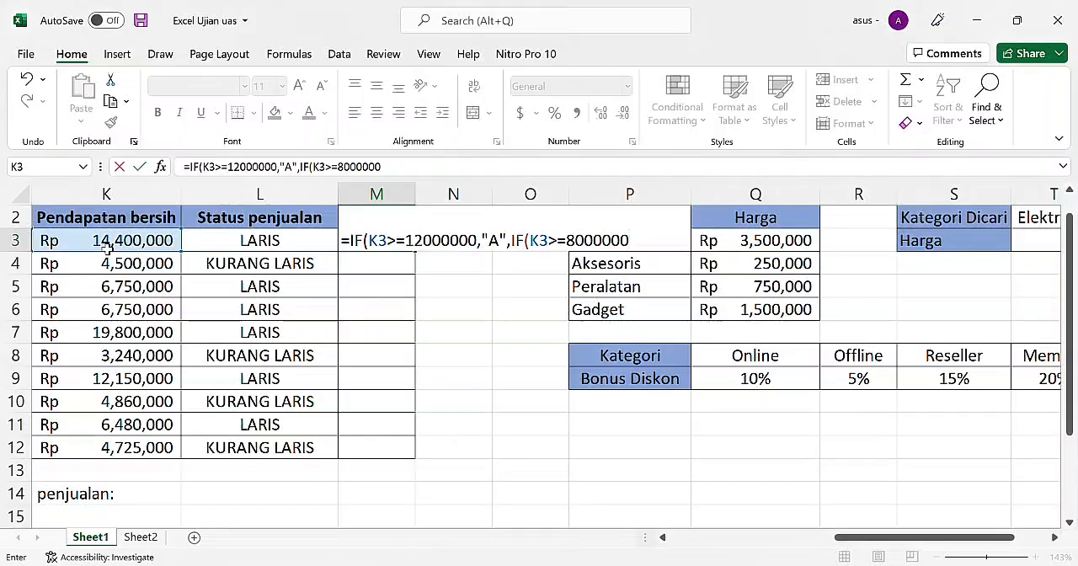
pyautogui.write(',"B",IF(')
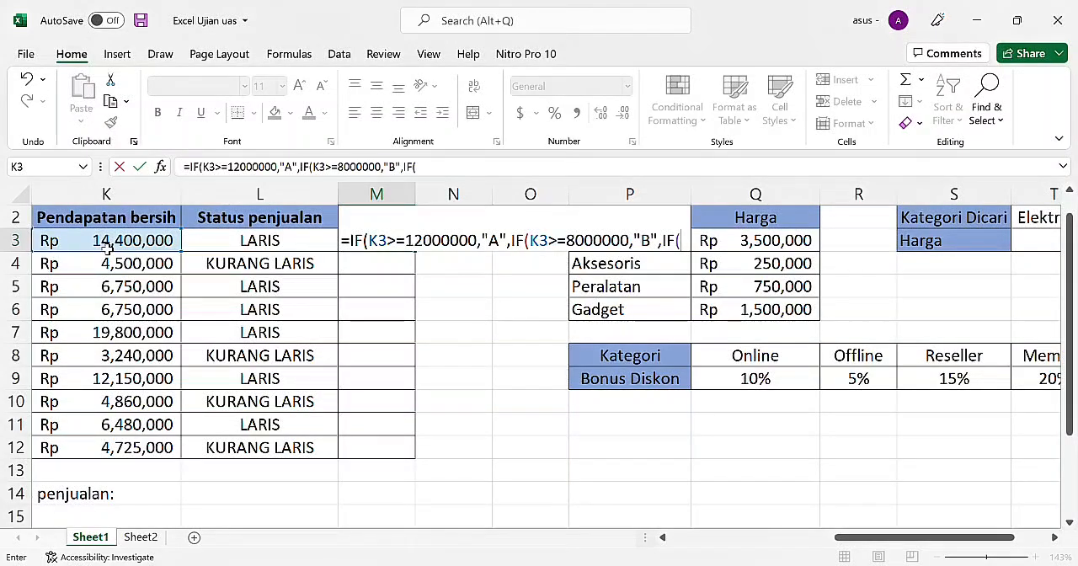
# Step: Complete the M3 Grade formula with the nested condition IF(K3>=4000000,"C","D"))) and enter it
pyautogui.click(85, 243)
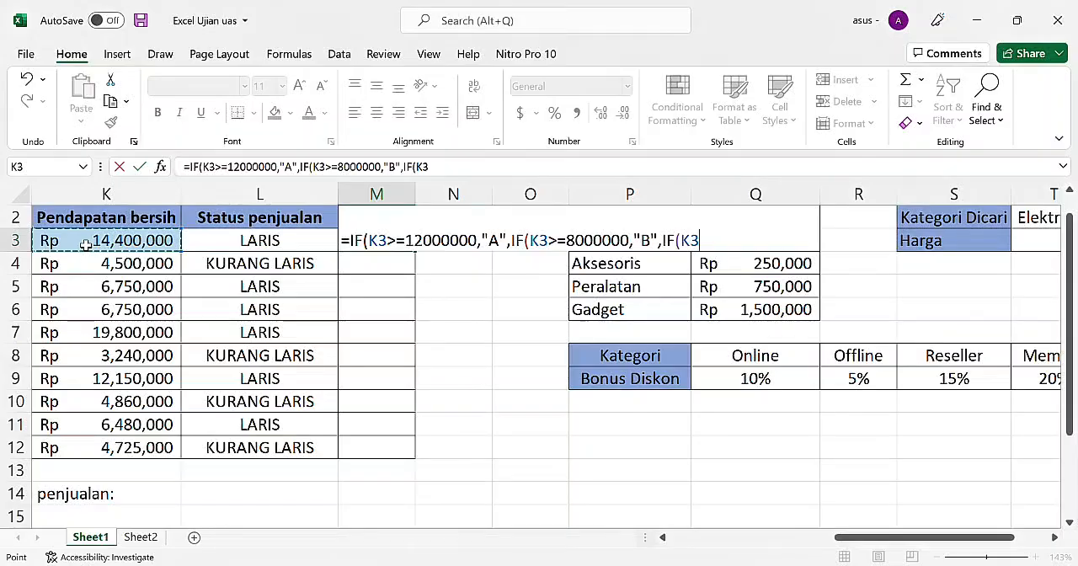
pyautogui.write('>=')
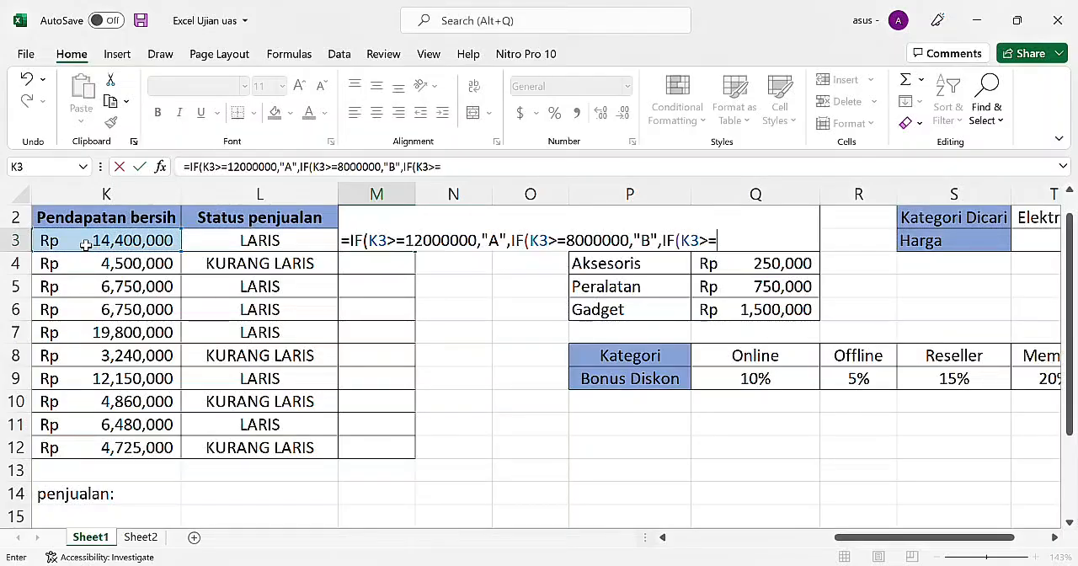
pyautogui.write('4000')
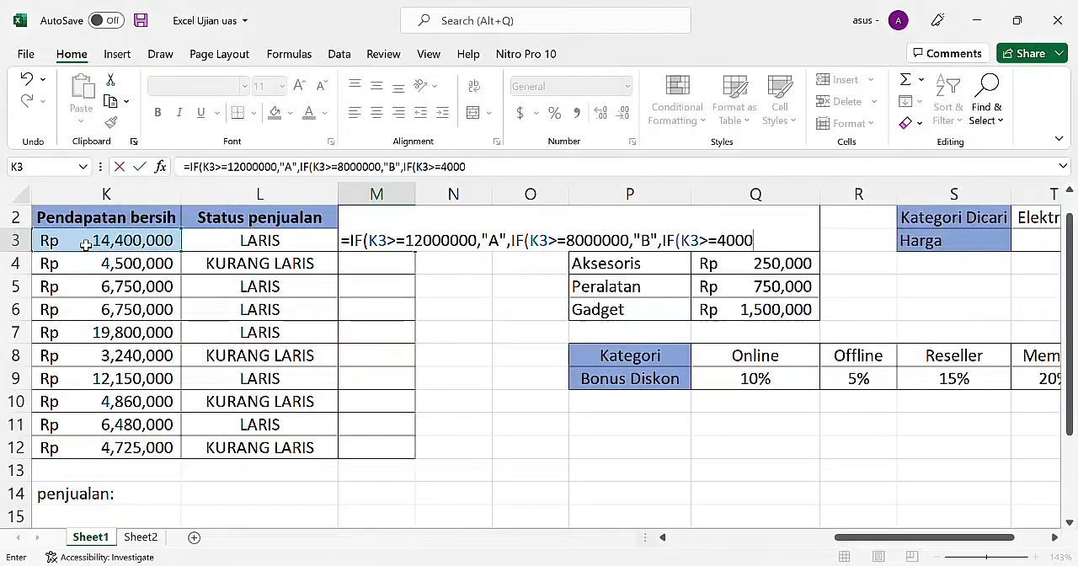
pyautogui.write('000,"')
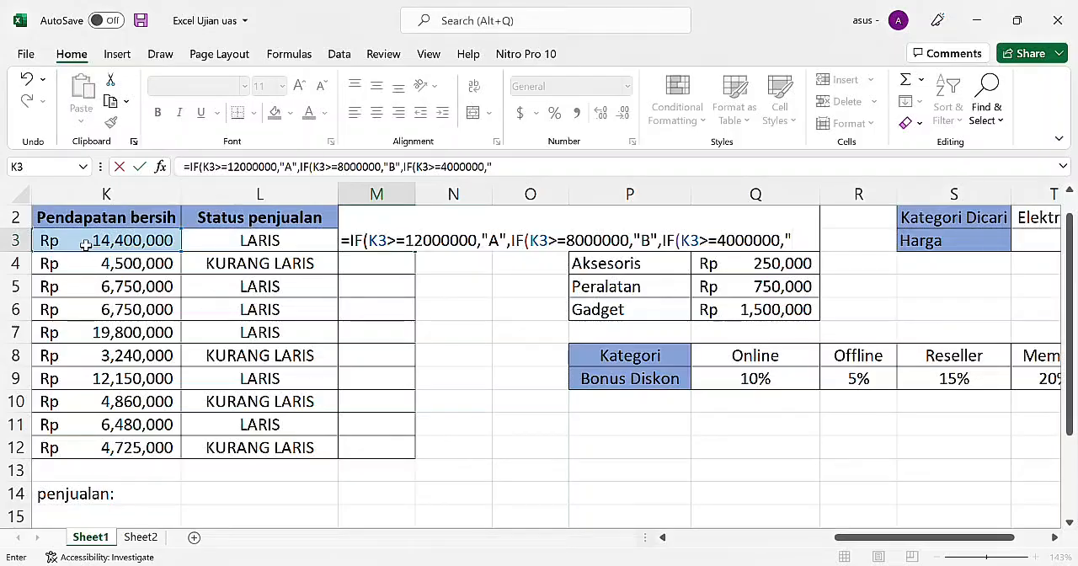
pyautogui.write('C",')
pyautogui.write('"D')
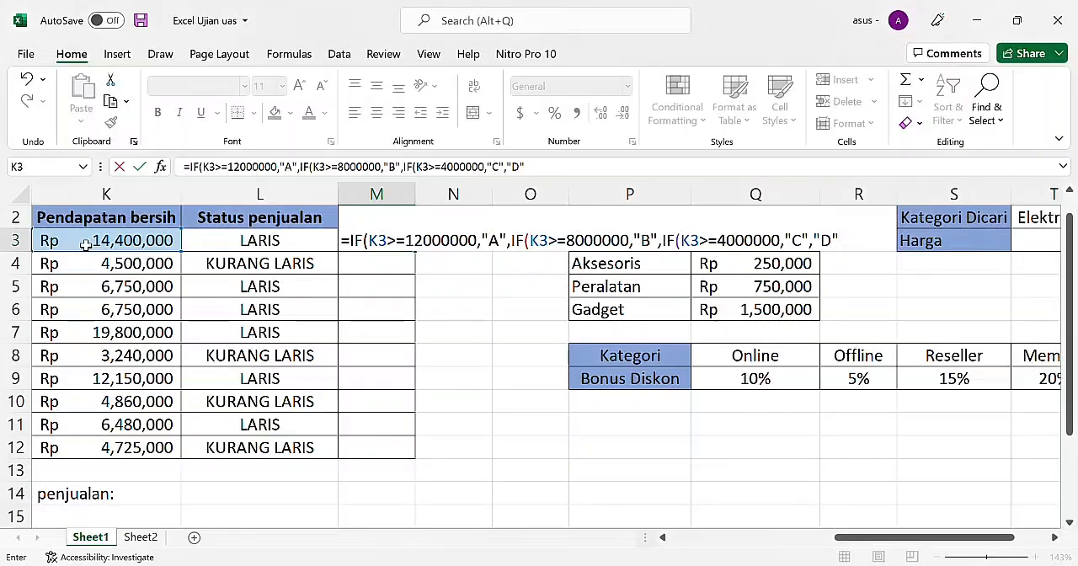
pyautogui.write('))')
pyautogui.press('Return')
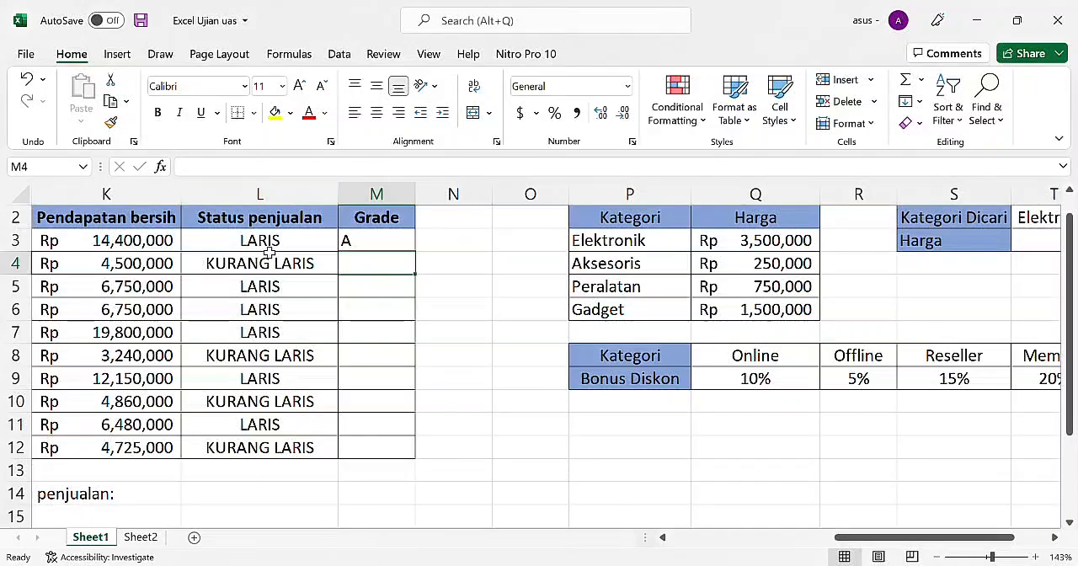
# Step: Fill the Grade formula from M3 down through M12 and center the filled cells horizontally
pyautogui.click(369, 240)
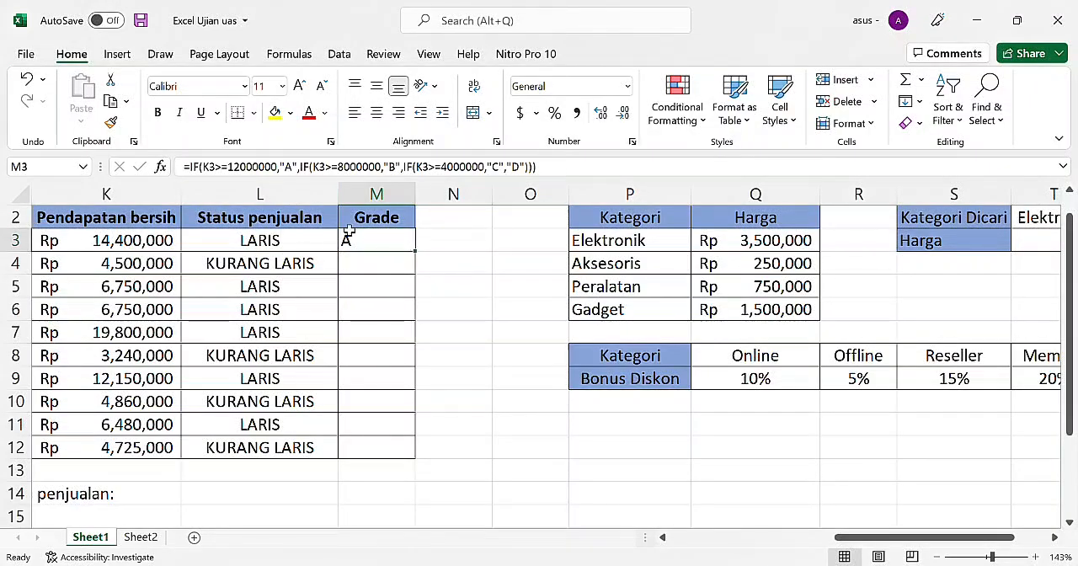
pyautogui.moveTo(349, 237); pyautogui.dragTo(263, 181)
pyautogui.click(327, 293)
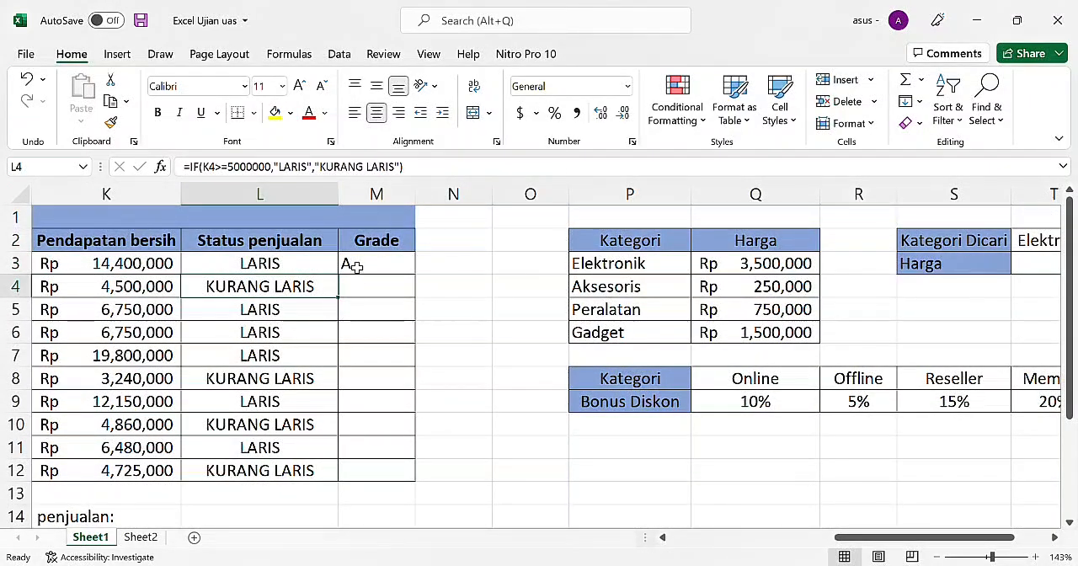
pyautogui.click(362, 266)
pyautogui.moveTo(421, 280); pyautogui.dragTo(413, 480)
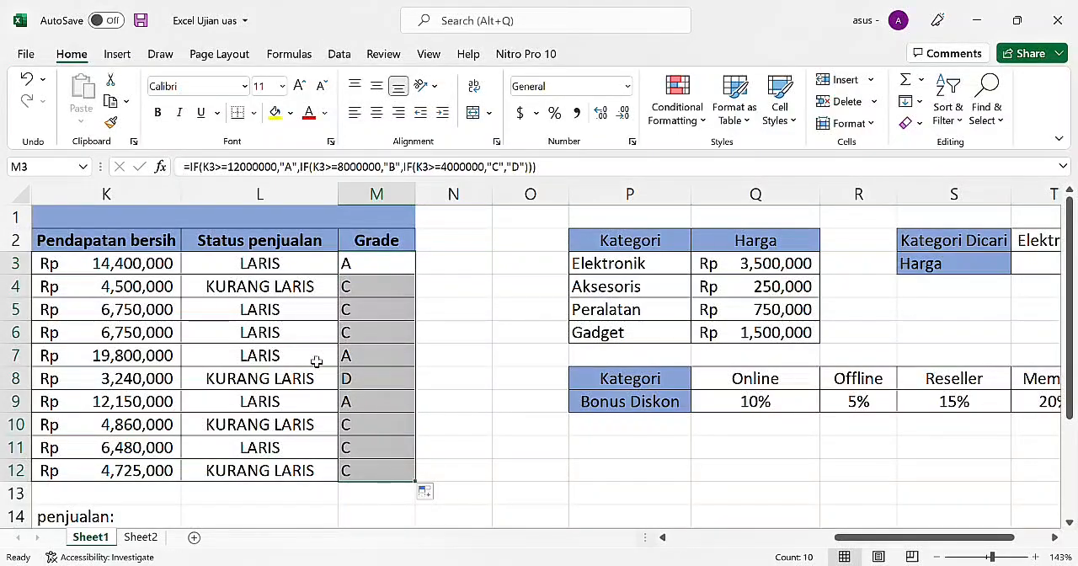
pyautogui.click(379, 117)
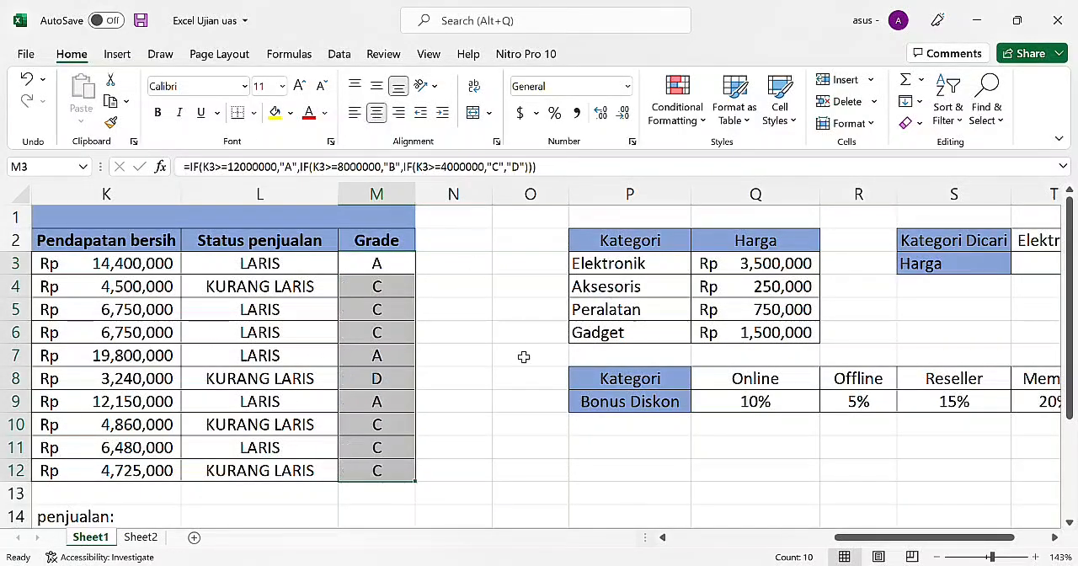
pyautogui.click(526, 358)
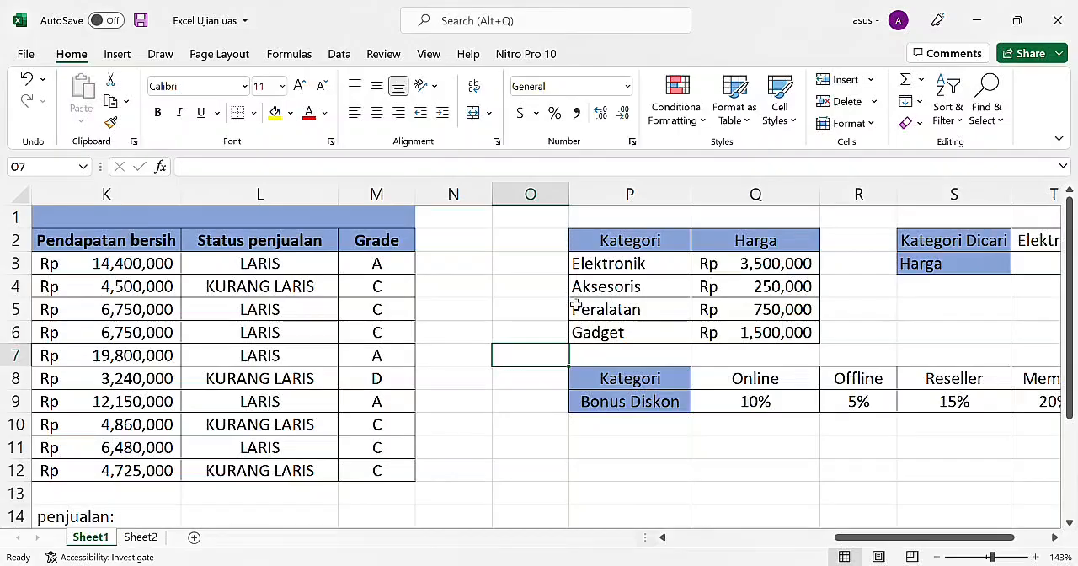
# Step: Calculate Total Pendapatan in D13 by summing the Pendapatan bersih column with =SUM(K3:K12)
pyautogui.scroll(-3, 575, 305)
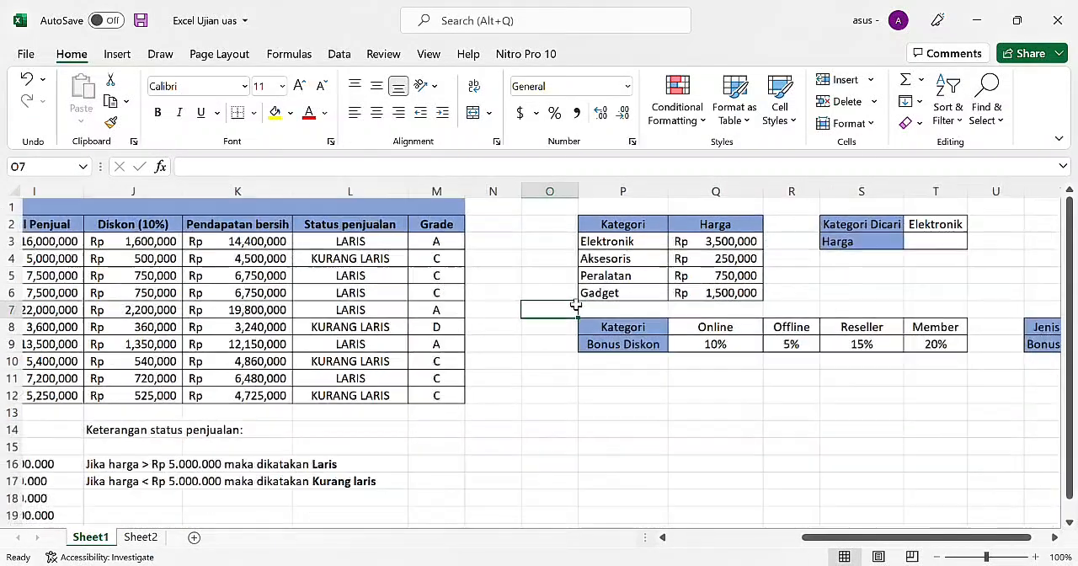
pyautogui.hscroll(-4, 434, 328)
pyautogui.scroll(-4, 434, 329)
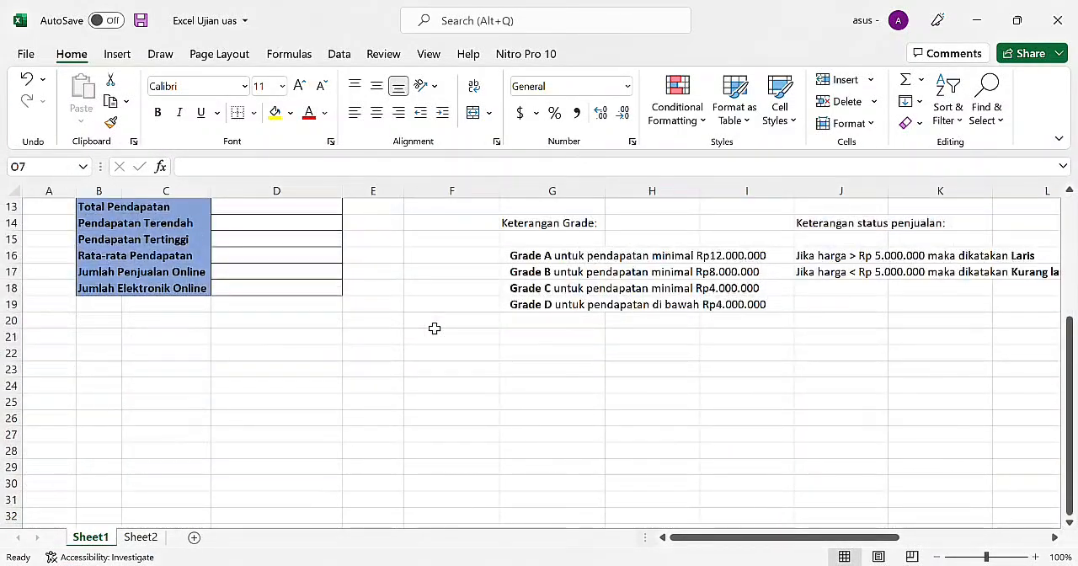
pyautogui.scroll(3, 322, 343)
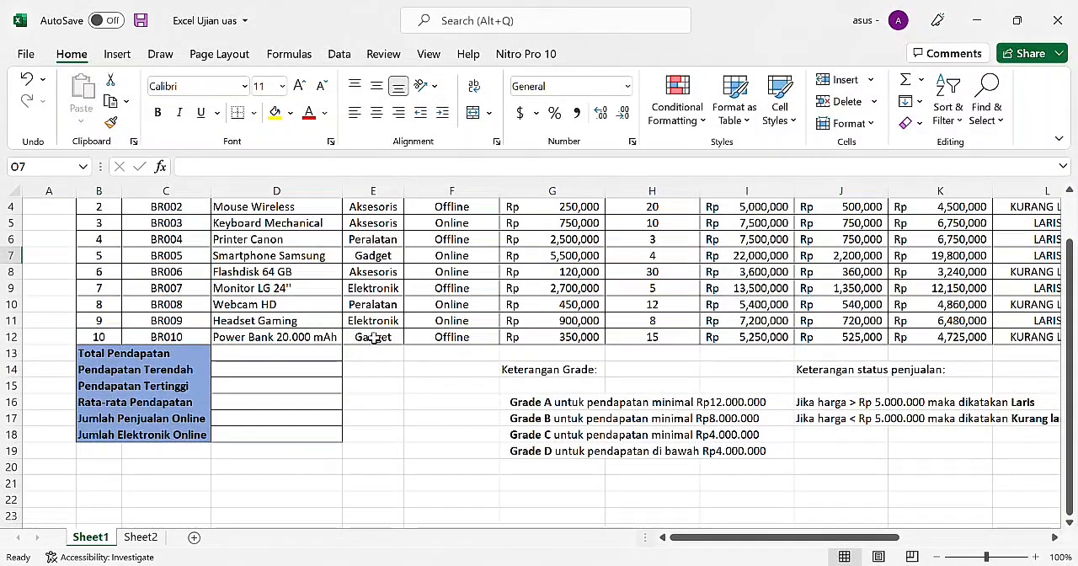
pyautogui.scroll(1, 373, 337)
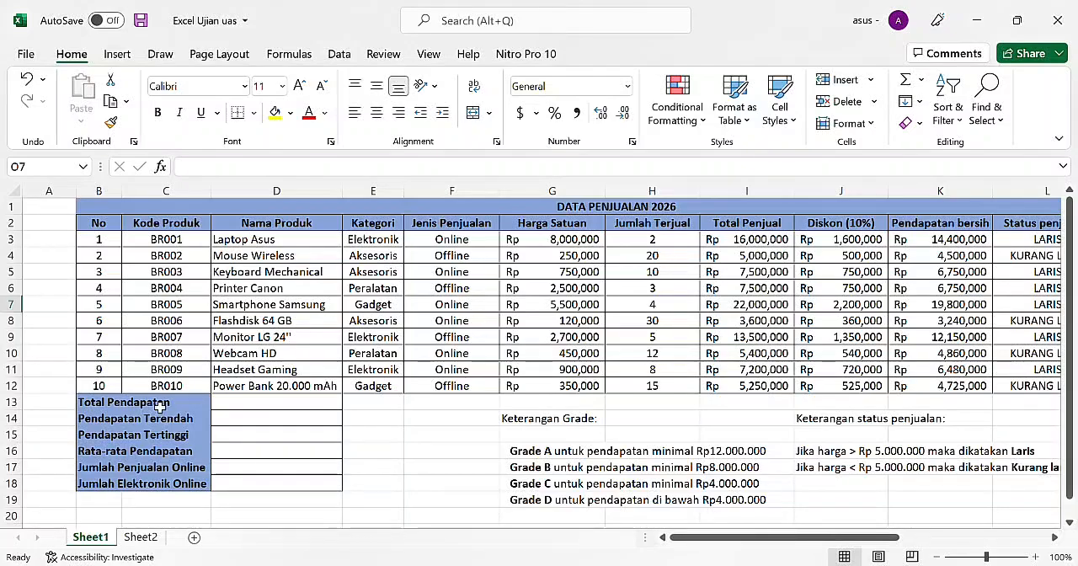
pyautogui.click(264, 403)
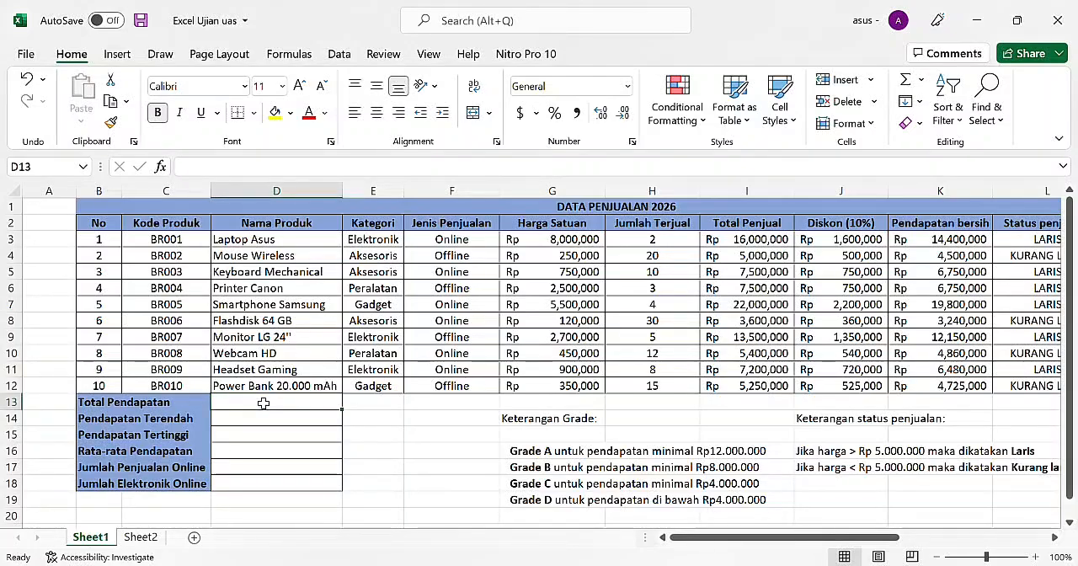
pyautogui.write('=')
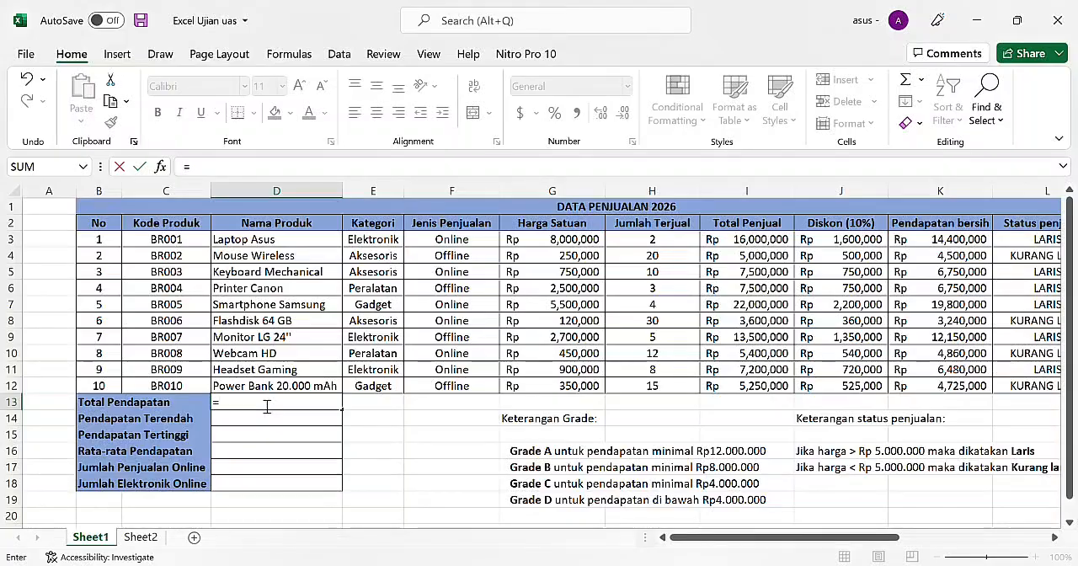
pyautogui.write('SU')
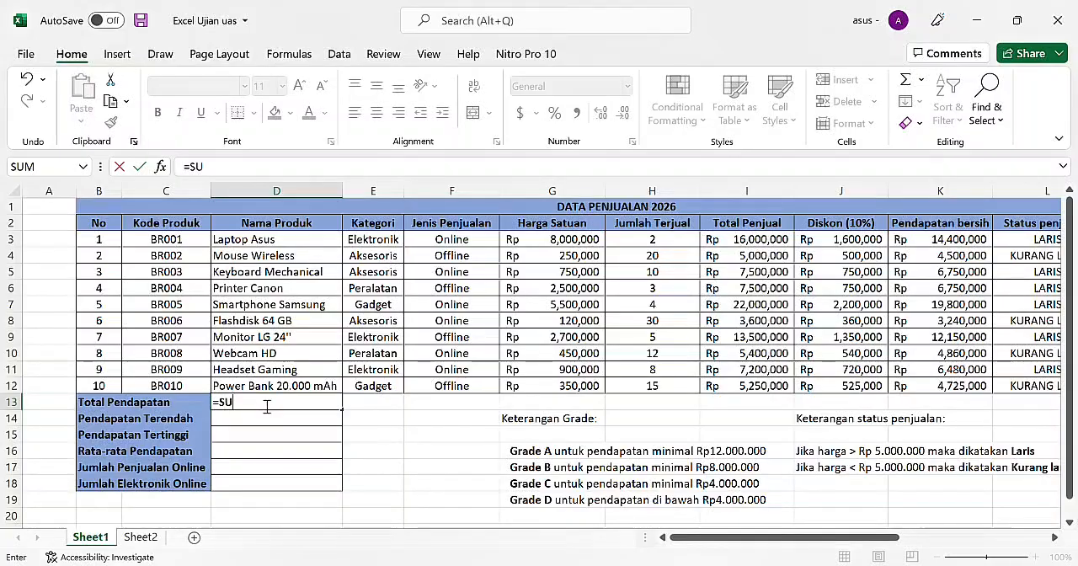
pyautogui.write('M')
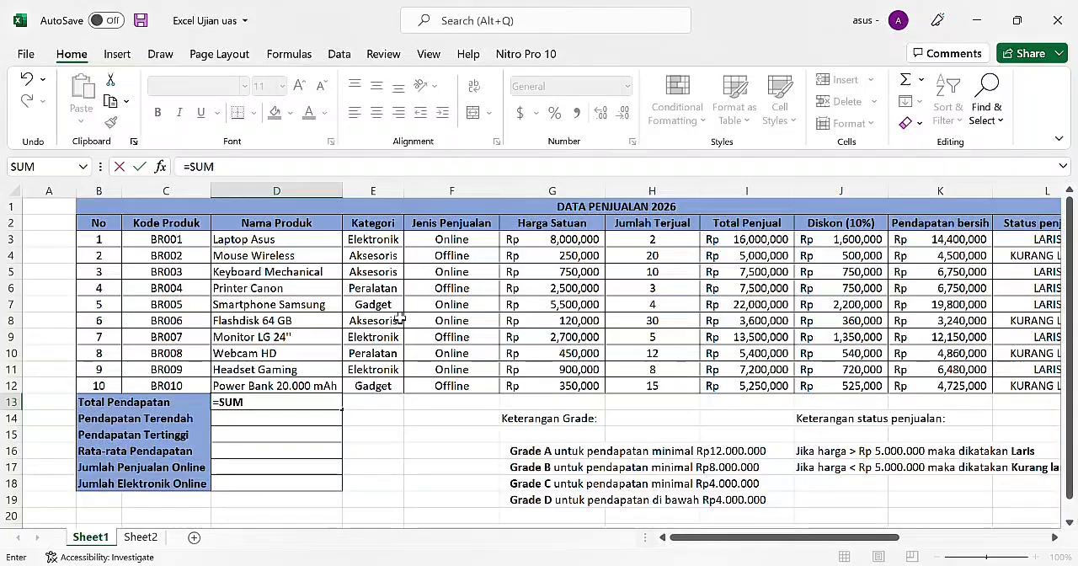
pyautogui.write('(')
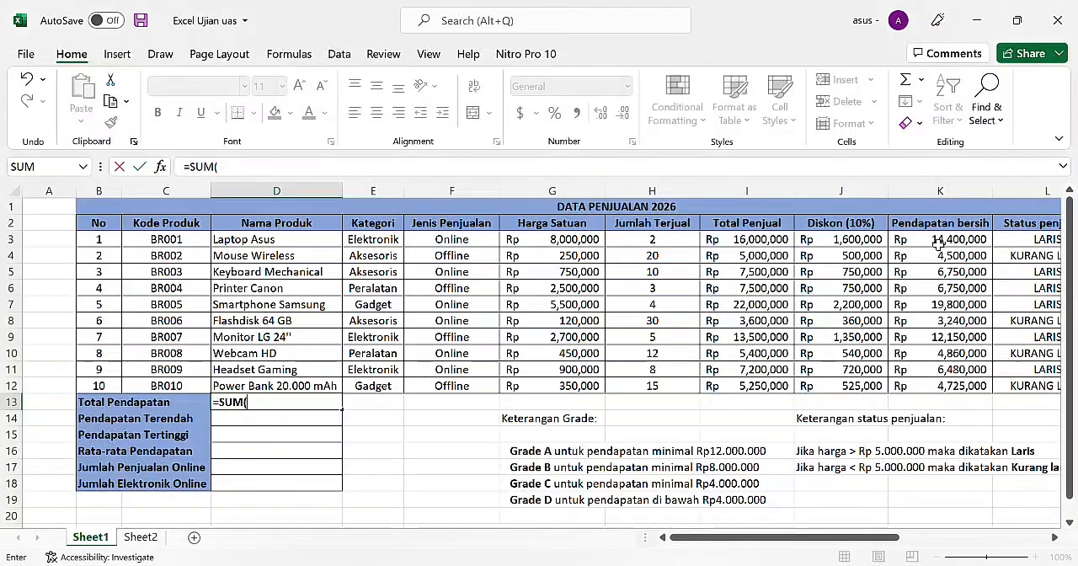
pyautogui.moveTo(938, 242); pyautogui.dragTo(942, 386)
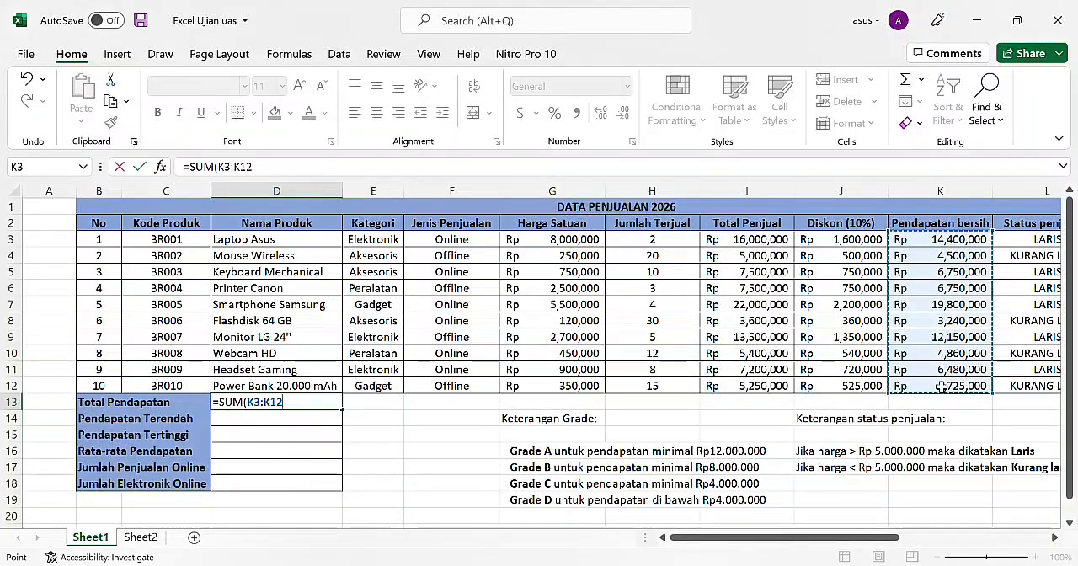
pyautogui.write(')')
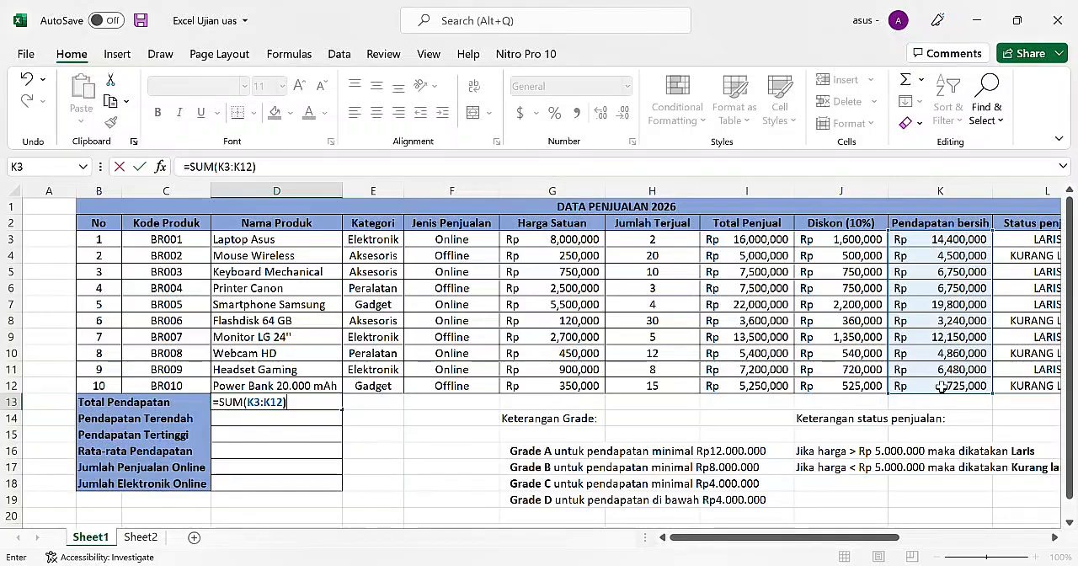
pyautogui.press('Return')
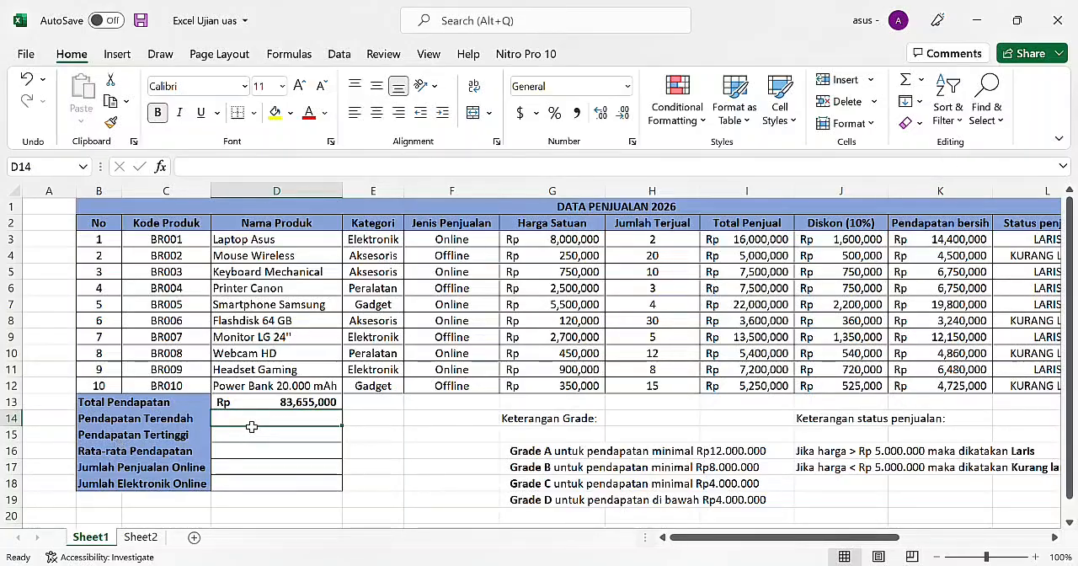
# Step: Calculate Pendapatan Terendah in D14 from the Pendapatan bersih column with =MIN(K3:K12)
pyautogui.write('=M')
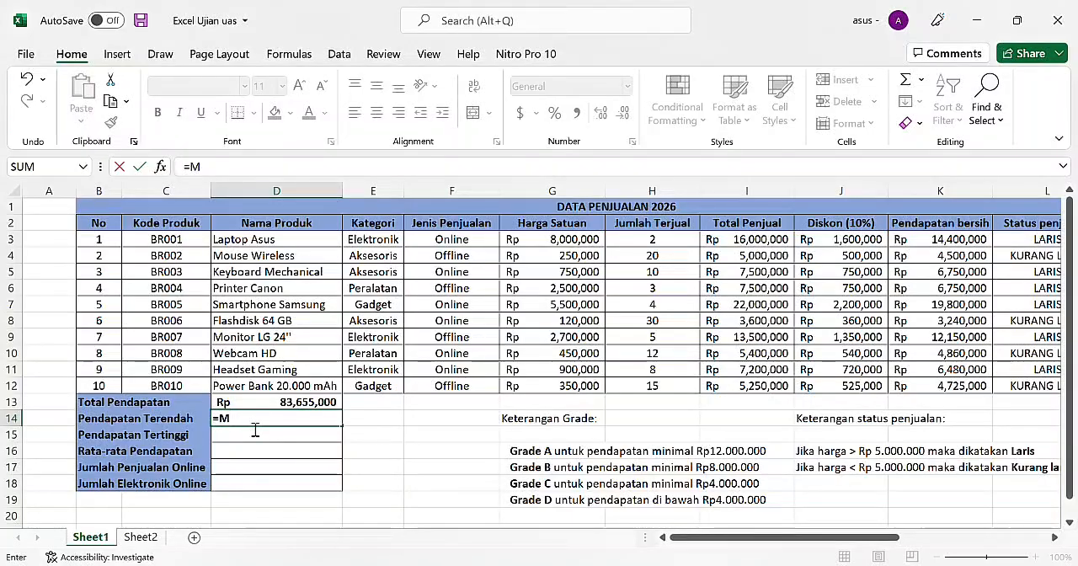
pyautogui.write('IN(')
pyautogui.moveTo(913, 241); pyautogui.dragTo(927, 385)
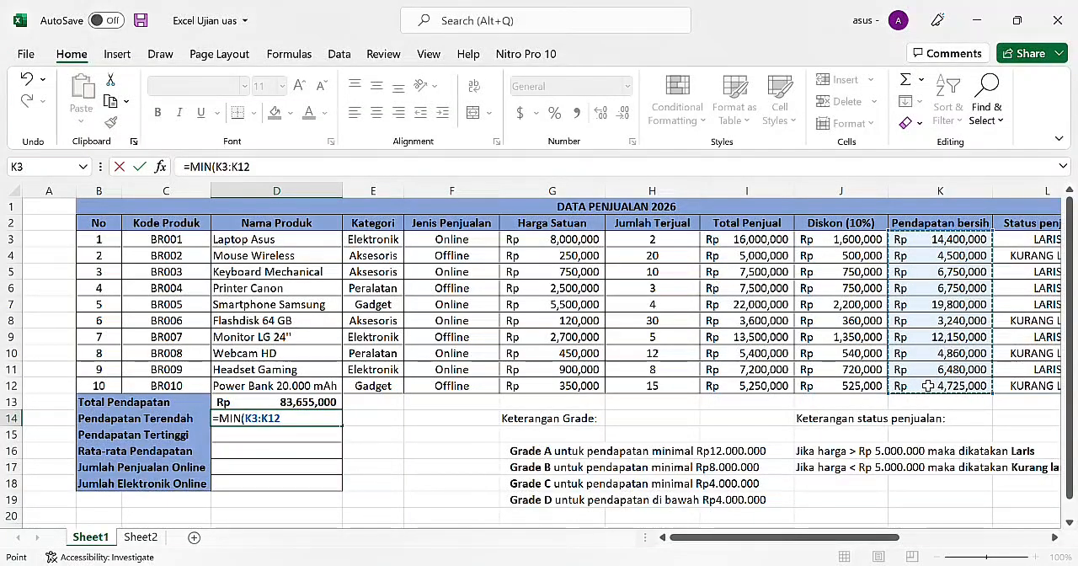
pyautogui.write(')')
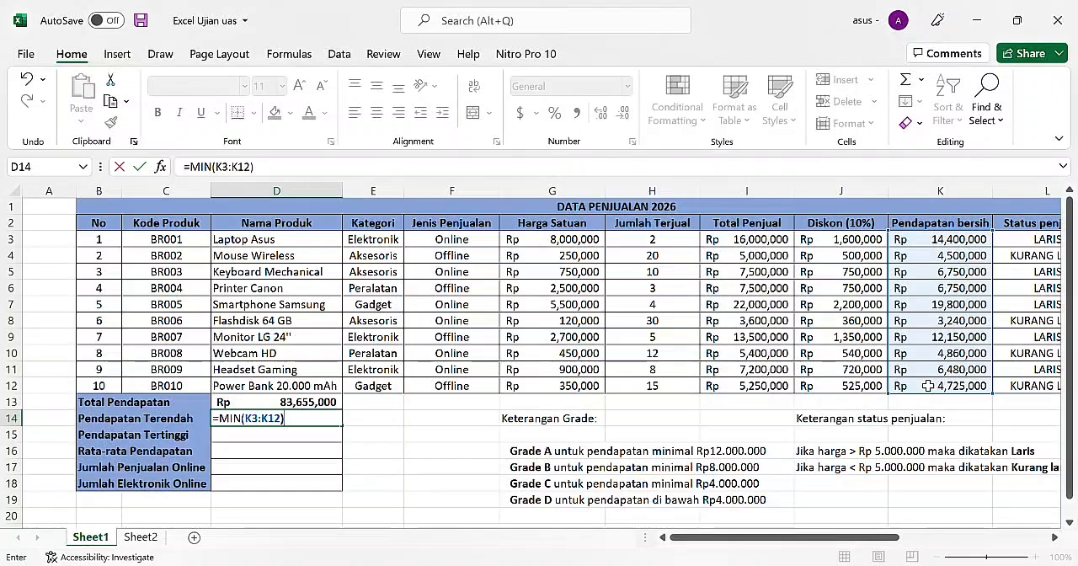
pyautogui.press('Return')
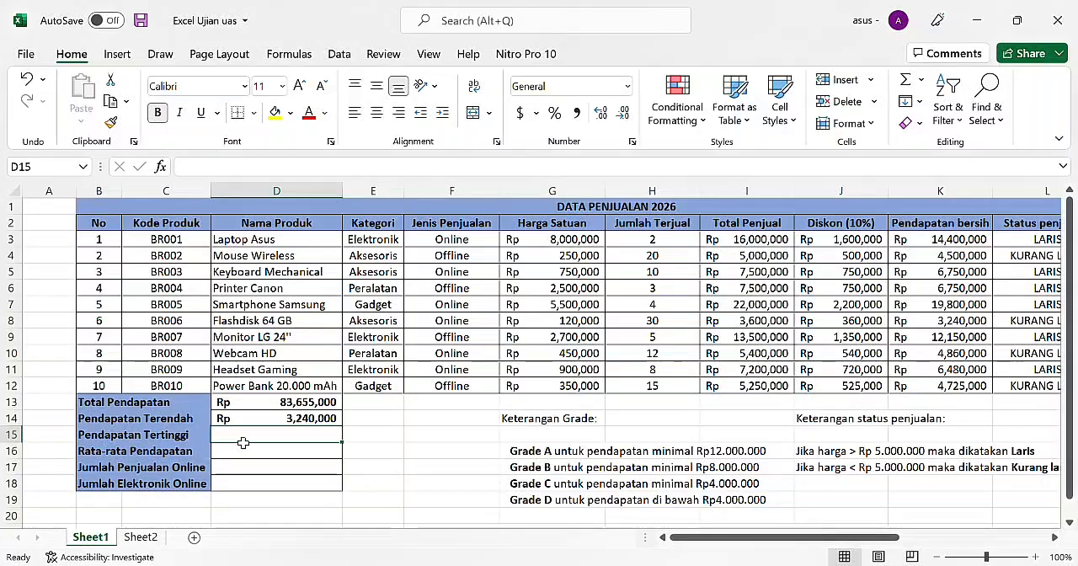
# Step: Calculate Pendapatan Tertinggi in D15 from the Pendapatan bersih column with =MAX(K3:K12)
pyautogui.hscroll(3, 242, 443)
pyautogui.hscroll(-3, 243, 443)
pyautogui.write('=')
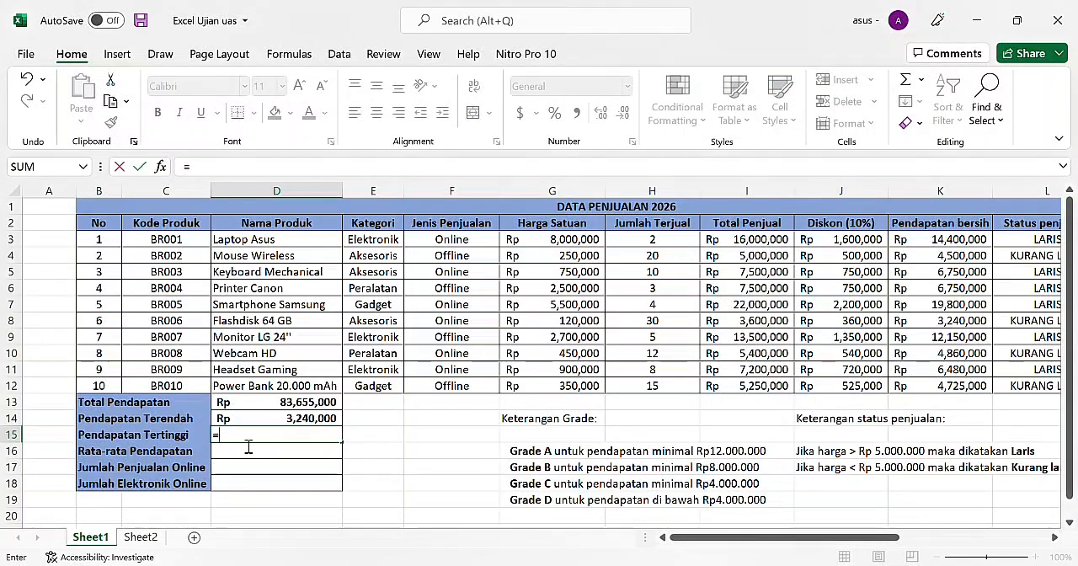
pyautogui.write('MAX')
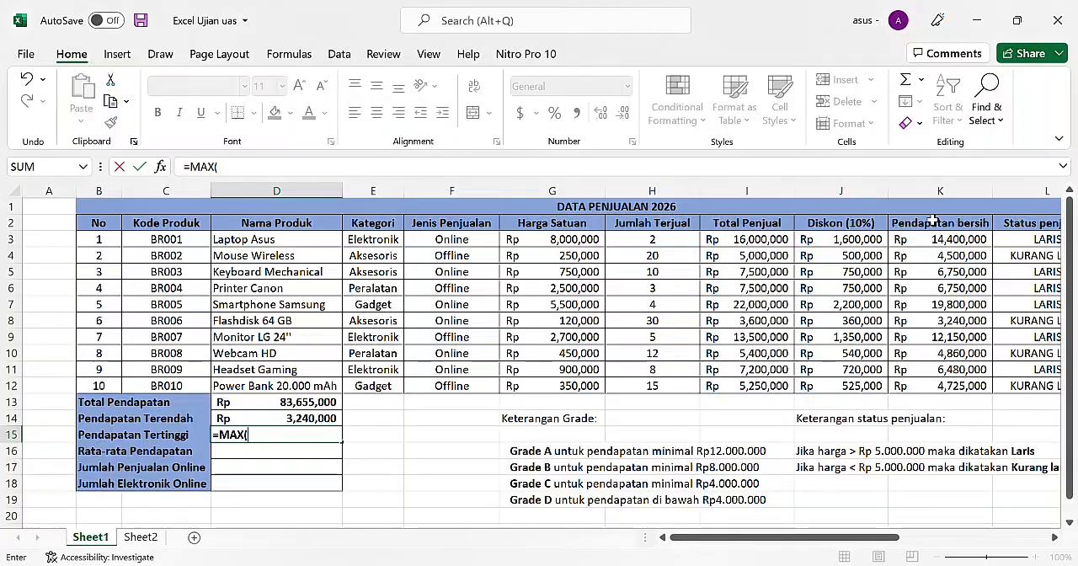
pyautogui.write('(')
pyautogui.moveTo(933, 239); pyautogui.dragTo(927, 385)
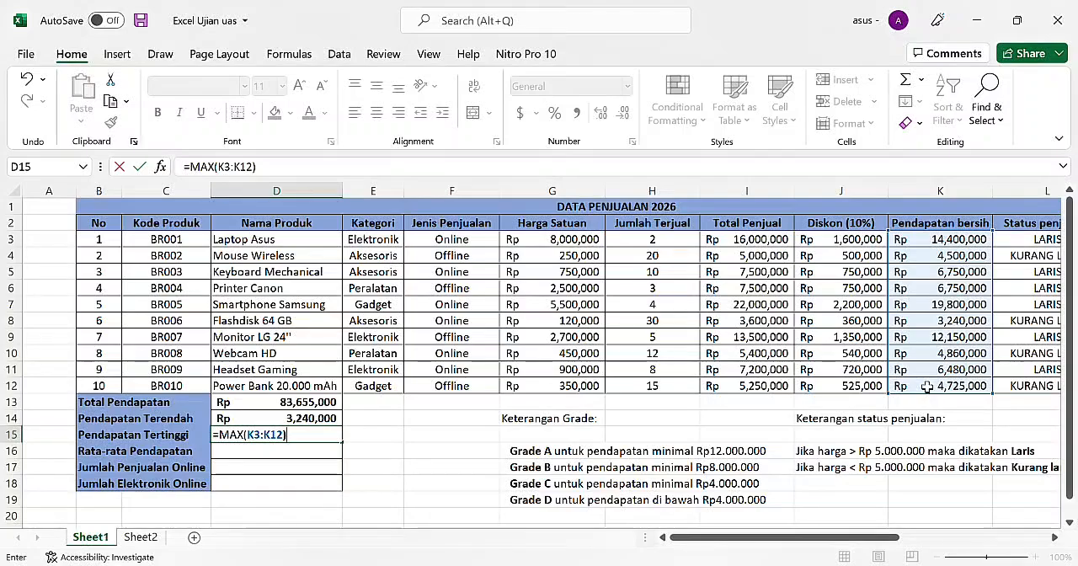
pyautogui.press('Return')
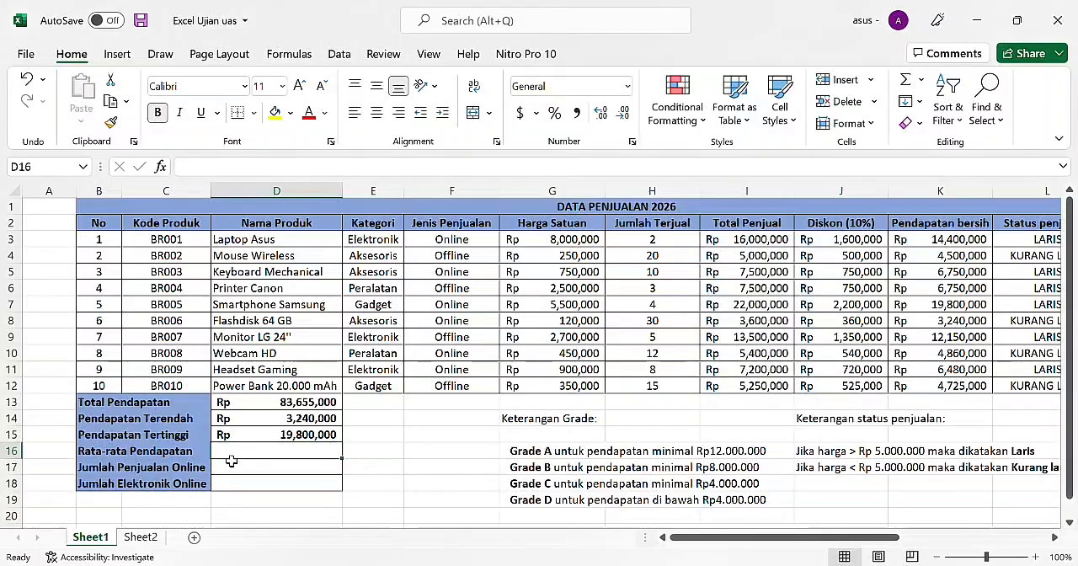
# Step: Calculate Rata-rata Pendapatan in D16 from the Pendapatan bersih column with =AVERAGE(K3:K12)
pyautogui.write('=')
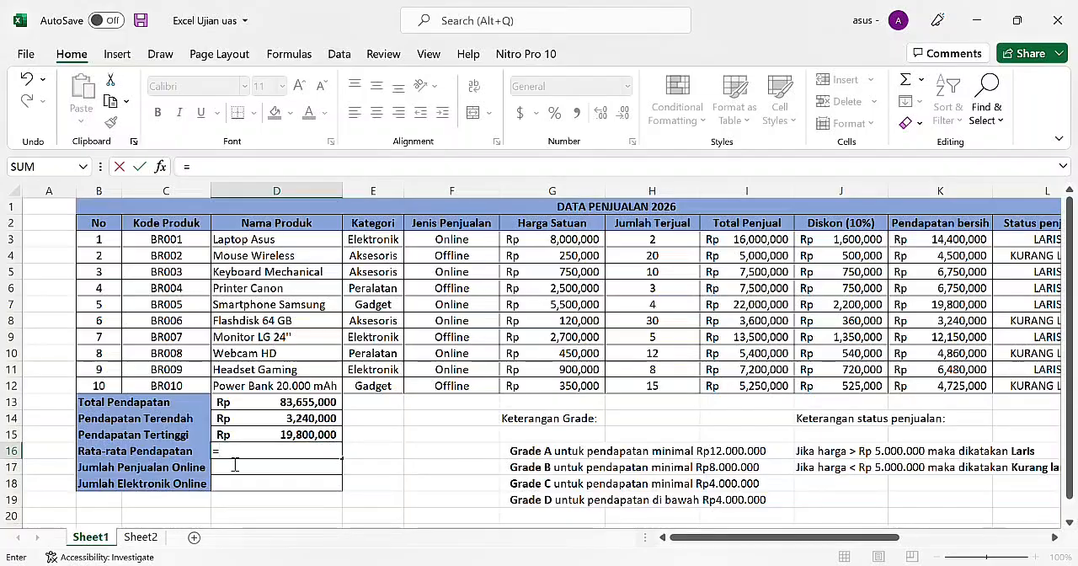
pyautogui.write('A')
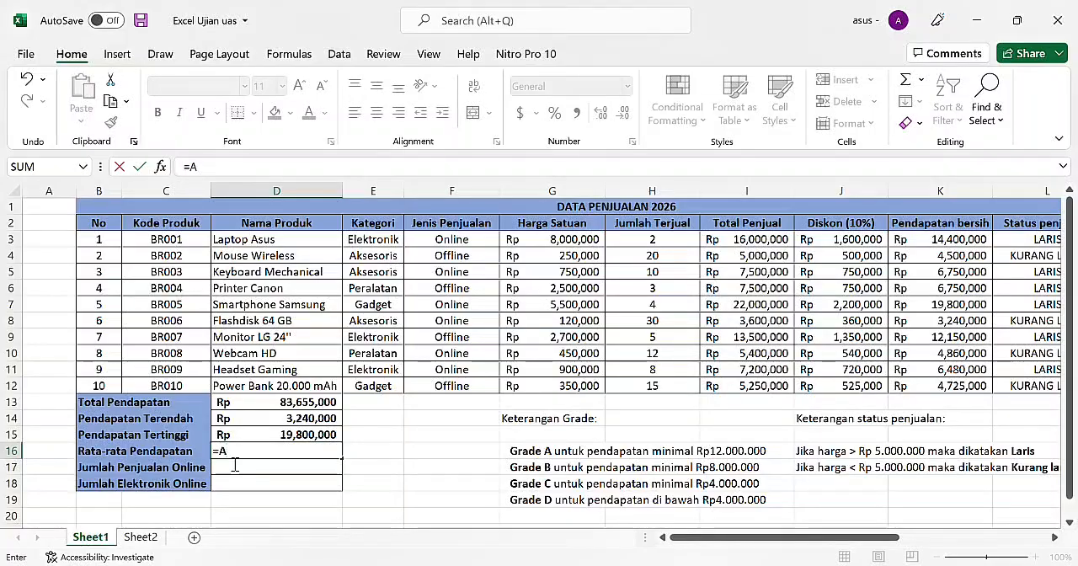
pyautogui.write('VE')
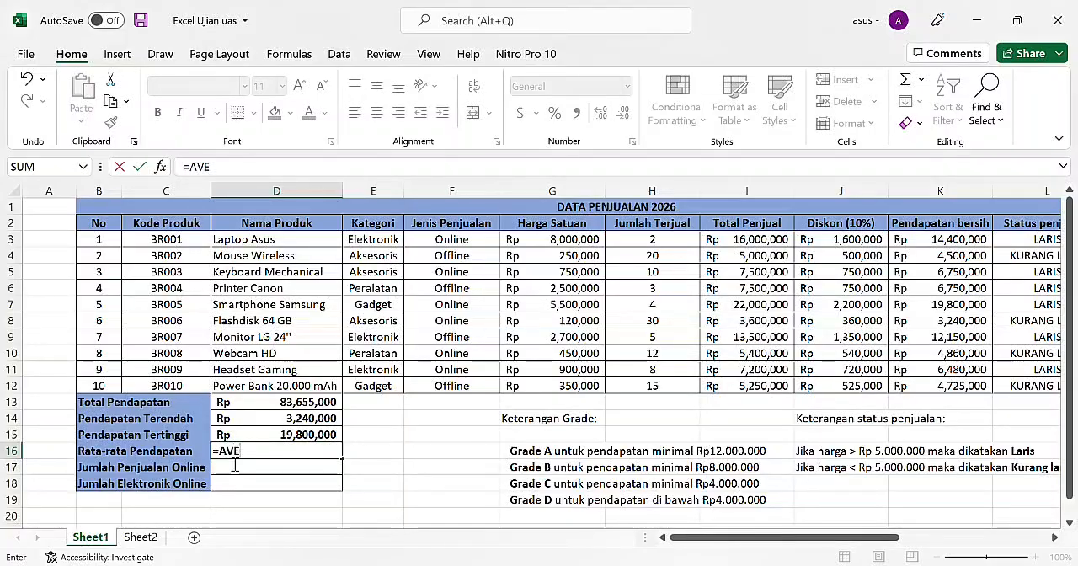
pyautogui.write('RAGE')
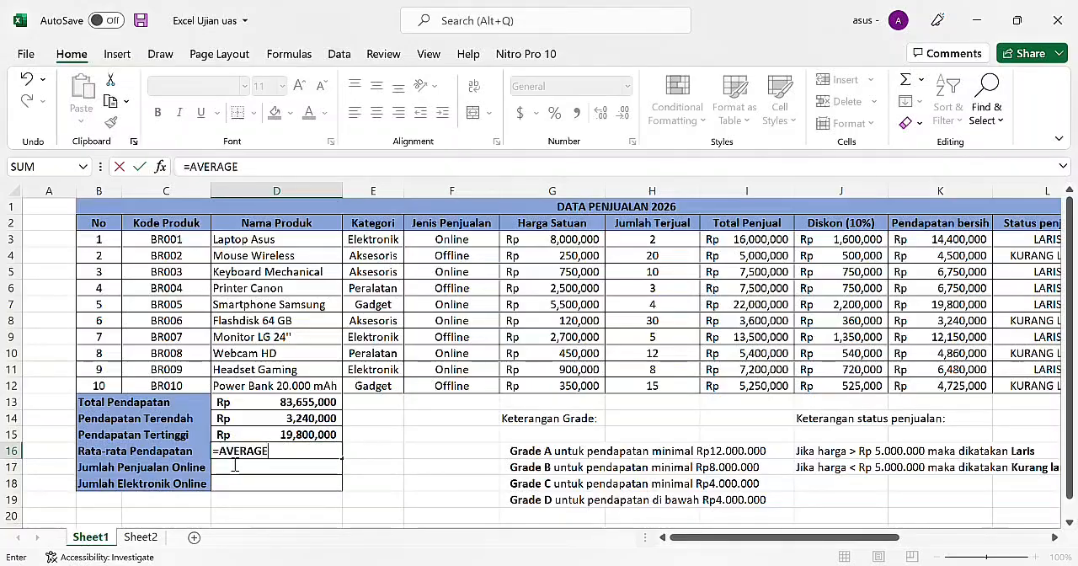
pyautogui.write('(')
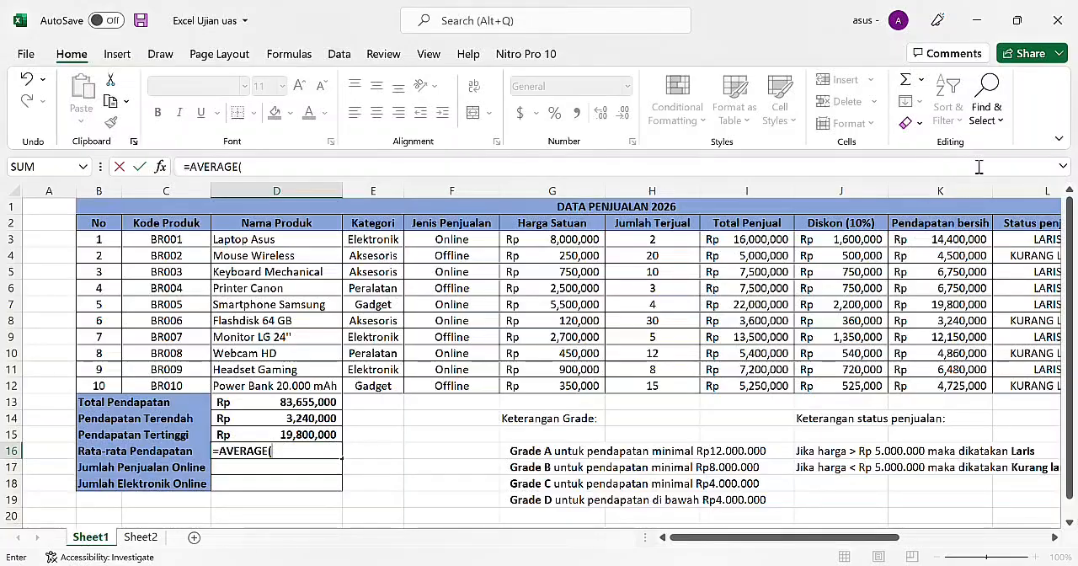
pyautogui.moveTo(942, 246); pyautogui.dragTo(949, 385)
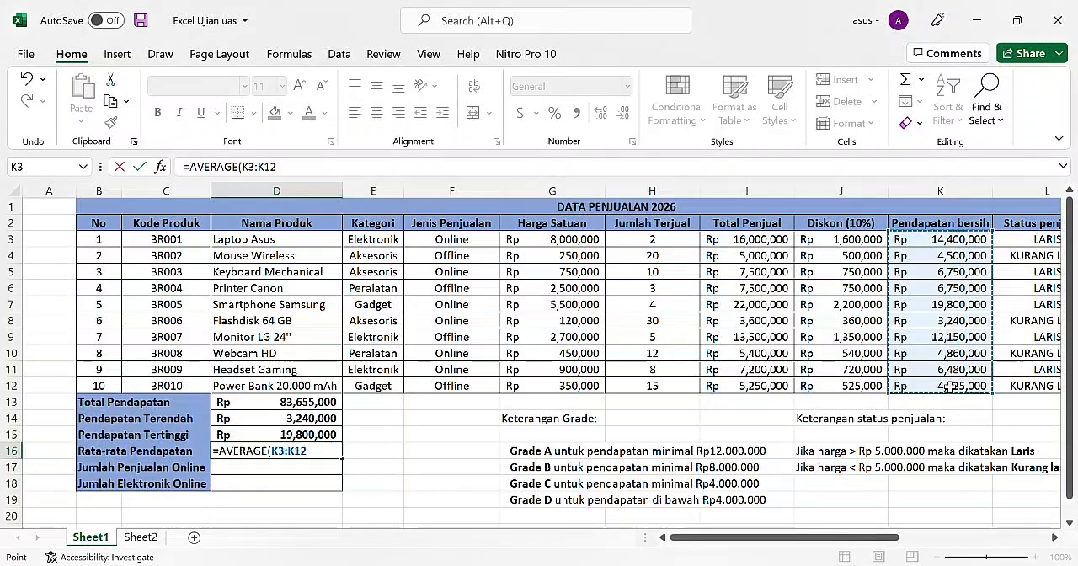
pyautogui.write(')')
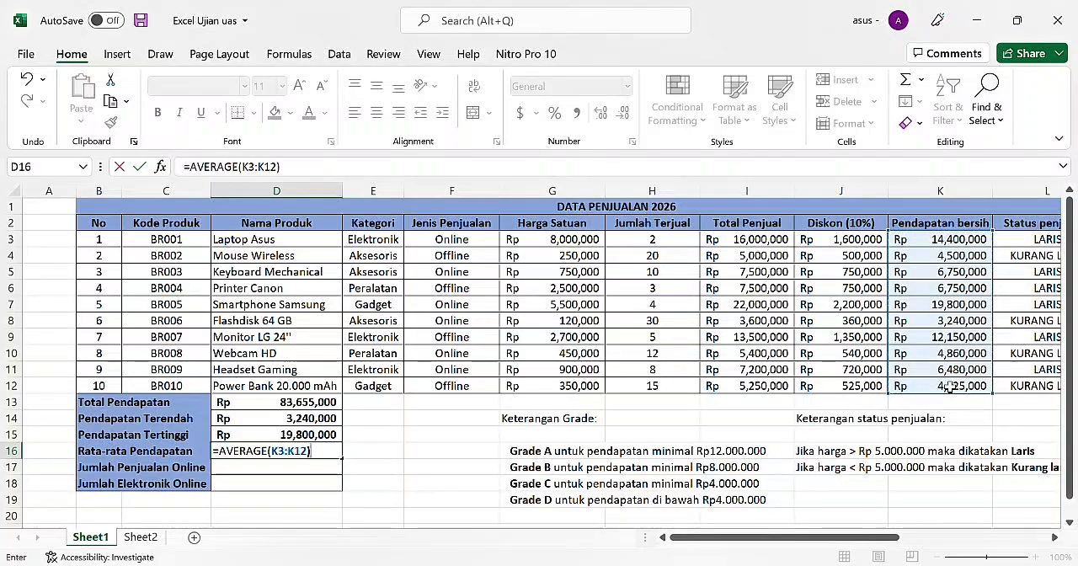
pyautogui.press('Return')
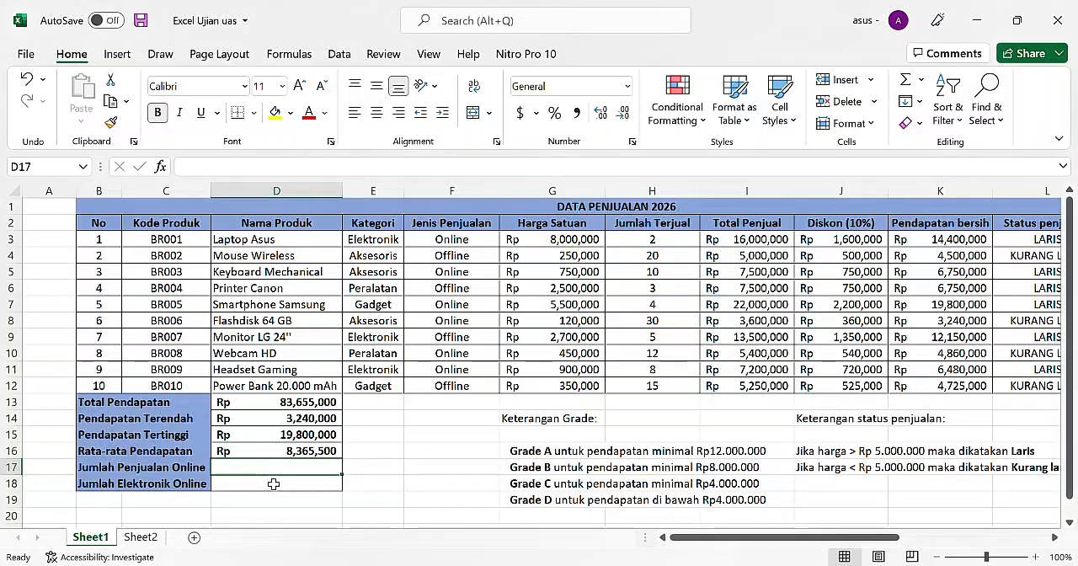
# Step: Count the online sales for Jumlah Penjualan Online in D17 with =COUNTIF(F3:F12,"ONLINE") over the Jenis Penjualan column
pyautogui.write('=')
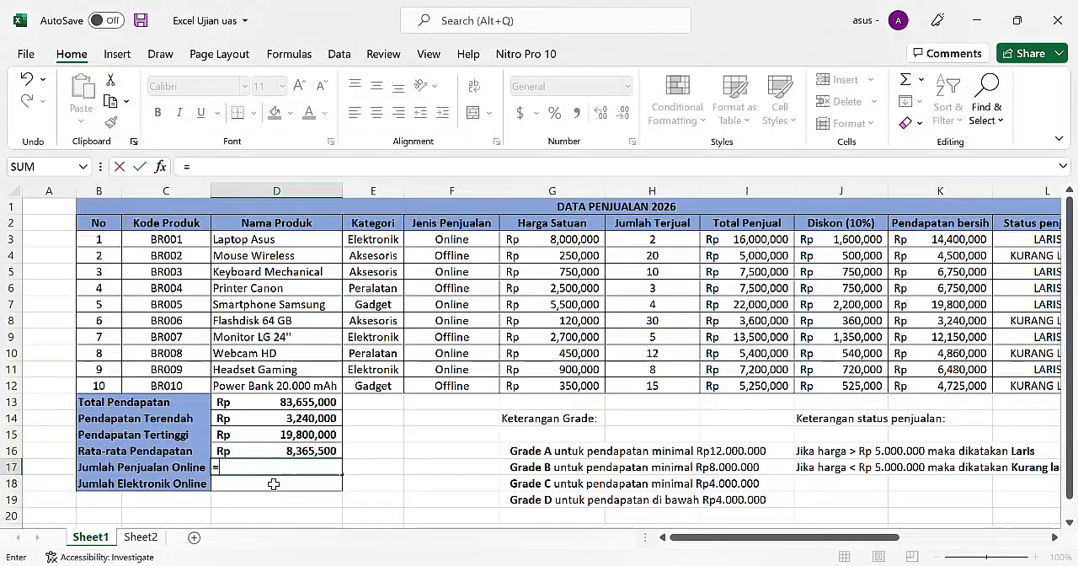
pyautogui.write('COUN')
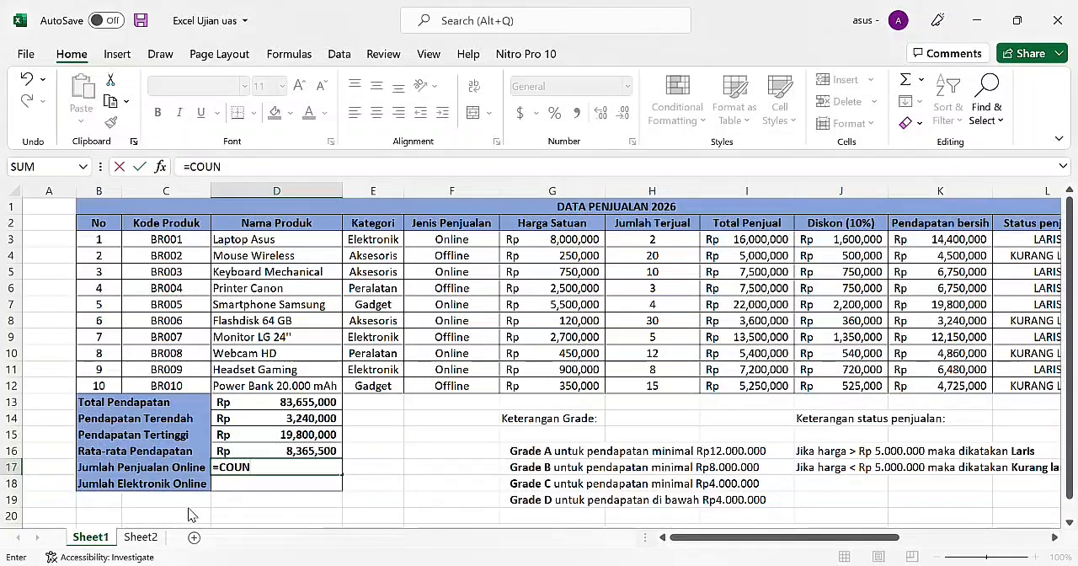
pyautogui.write('TIF(')
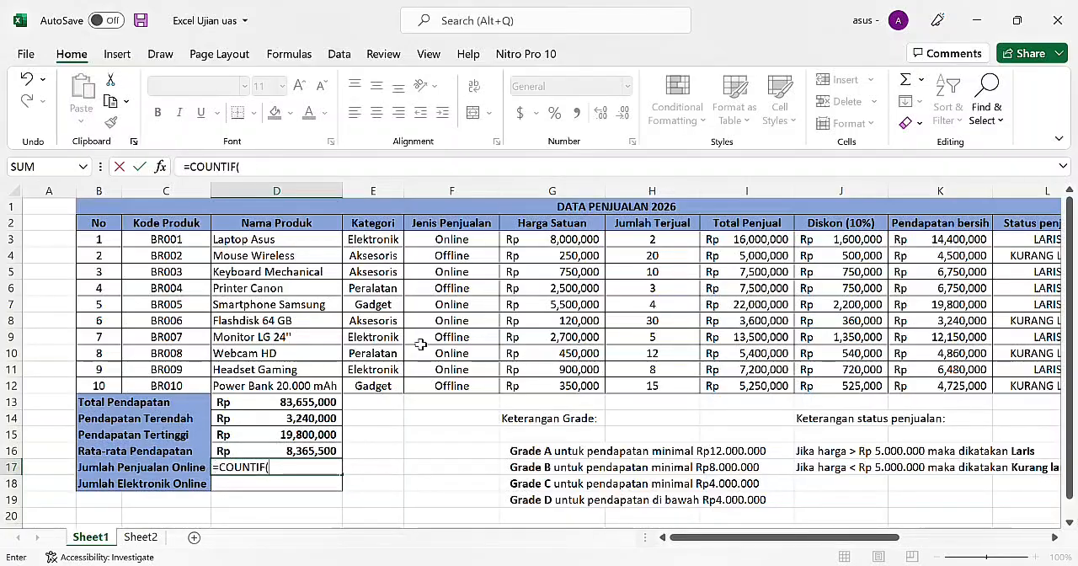
pyautogui.moveTo(467, 242); pyautogui.dragTo(464, 386)
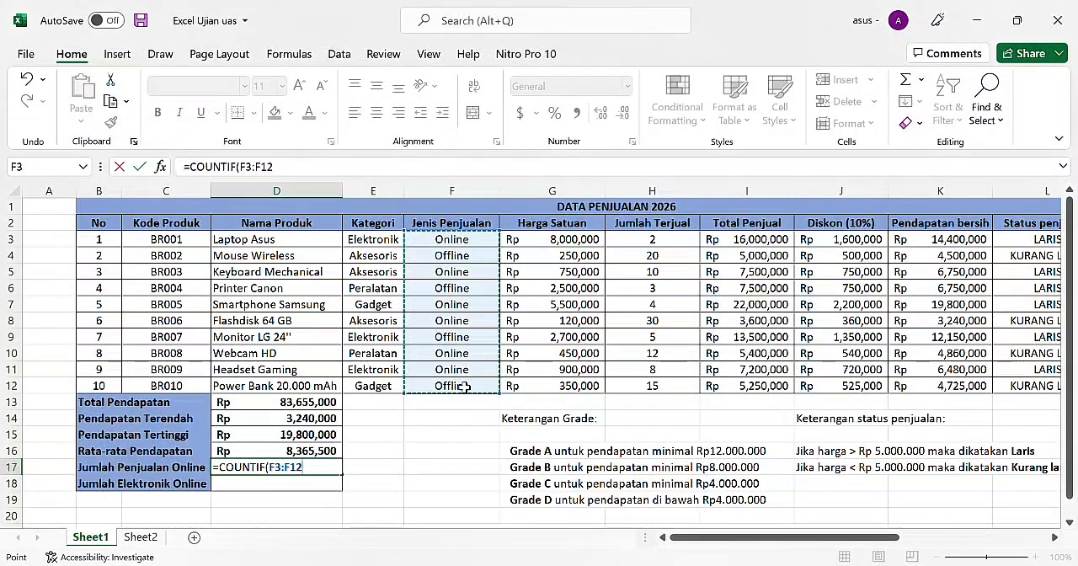
pyautogui.write(",,'")
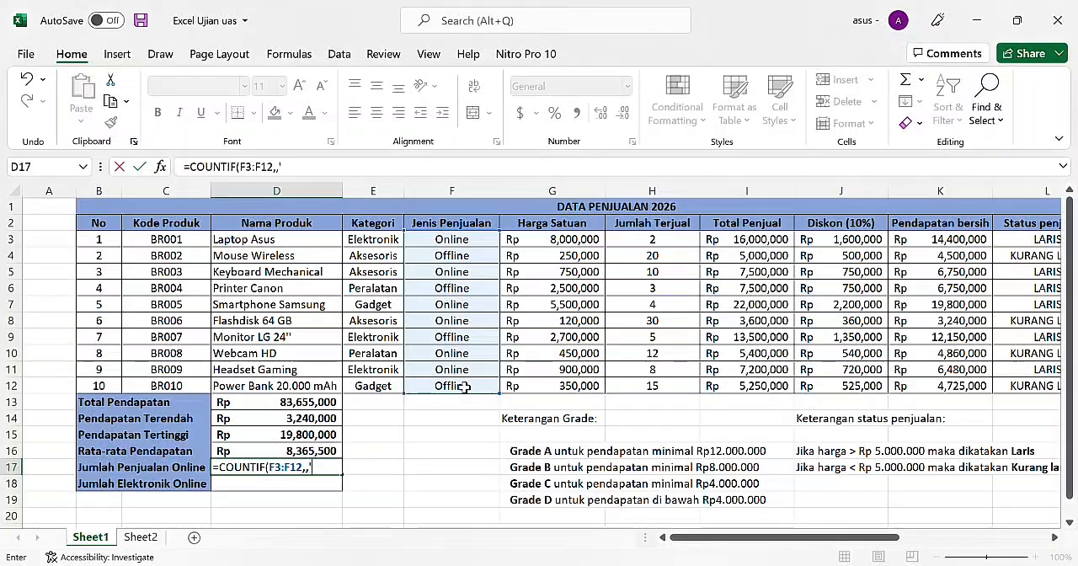
pyautogui.write('"')
pyautogui.press('BackSpace')
pyautogui.write('ON')
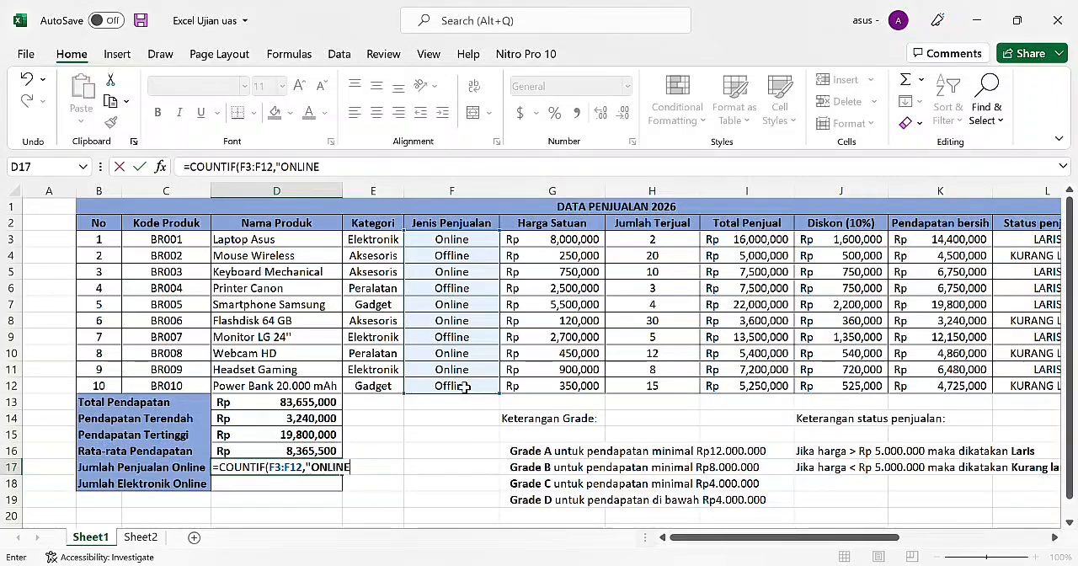
pyautogui.write('LINE"')
pyautogui.press('Return')
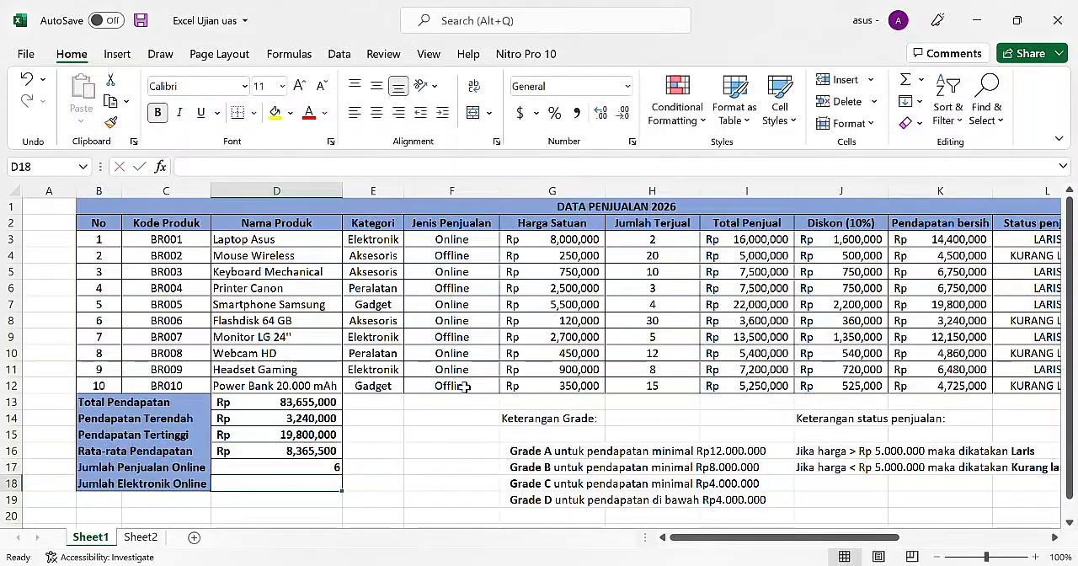
# Step: Center the Jumlah Penjualan Online result in D17 horizontally
pyautogui.click(297, 473)
pyautogui.moveTo(297, 476); pyautogui.dragTo(354, 241)
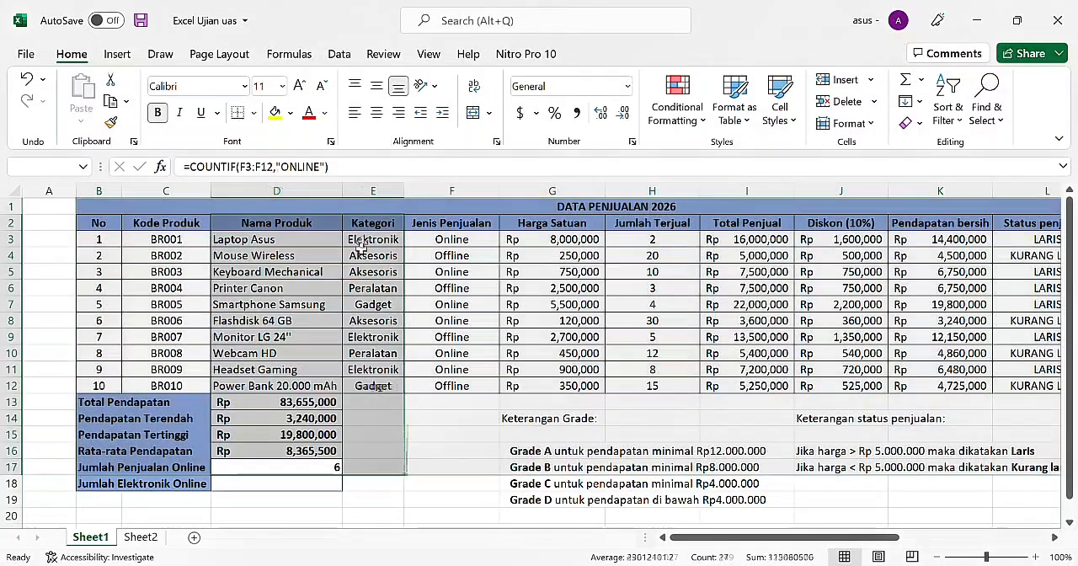
pyautogui.click(354, 260)
pyautogui.click(376, 112)
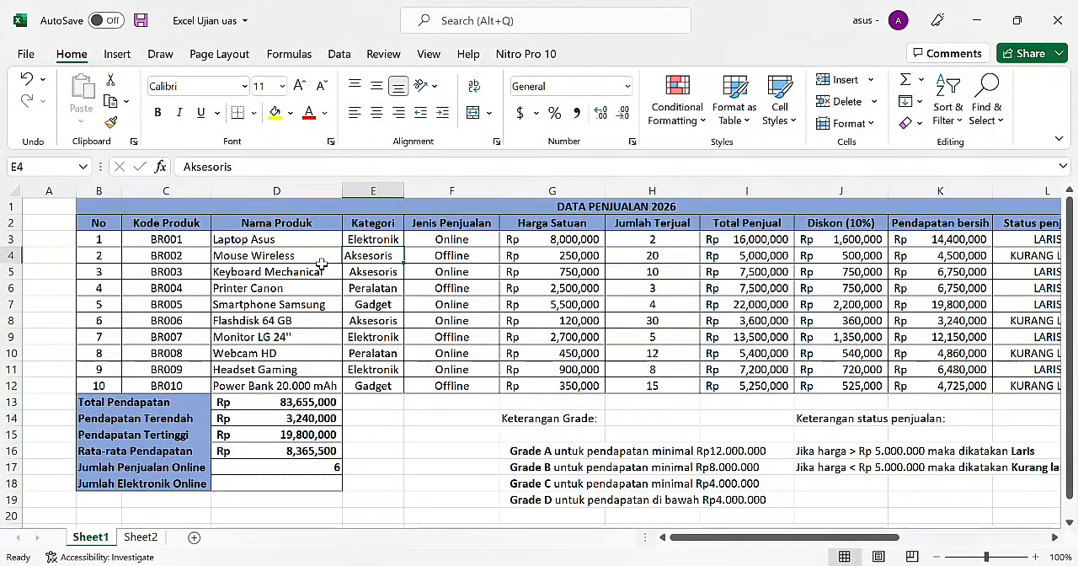
pyautogui.click(306, 470)
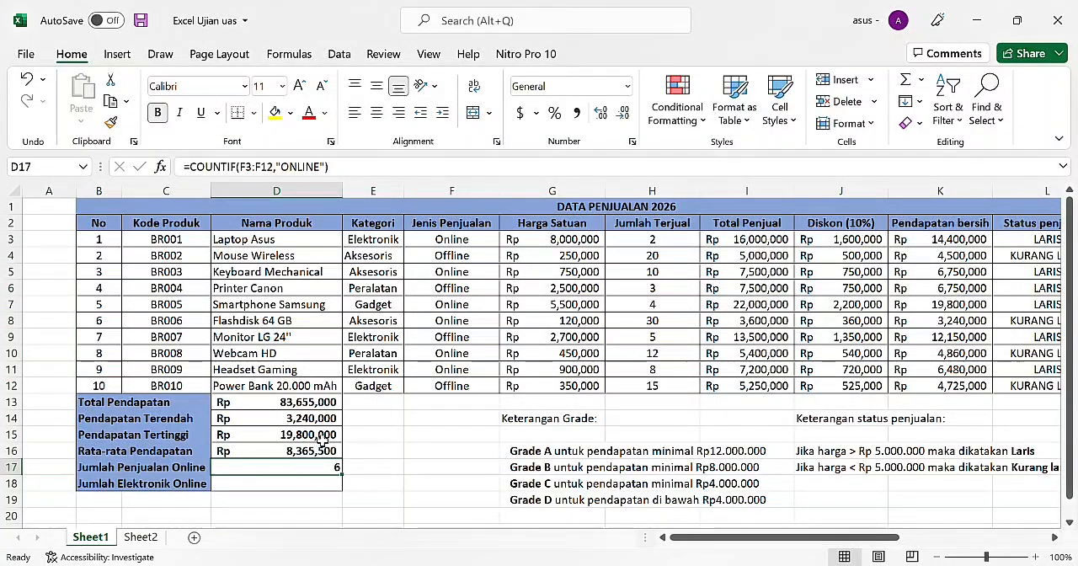
pyautogui.click(377, 112)
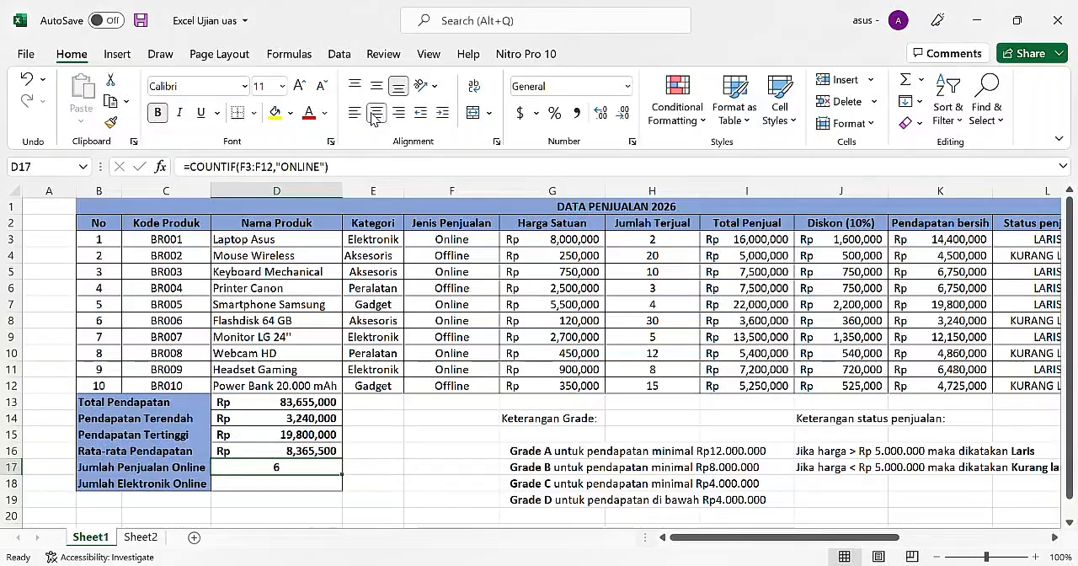
# Step: Begin a COUNTIFS formula in D18 for Jumlah Elektronik Online with Kategori range E3:E12 and criterion "ELEKTRONIK"
pyautogui.click(275, 487)
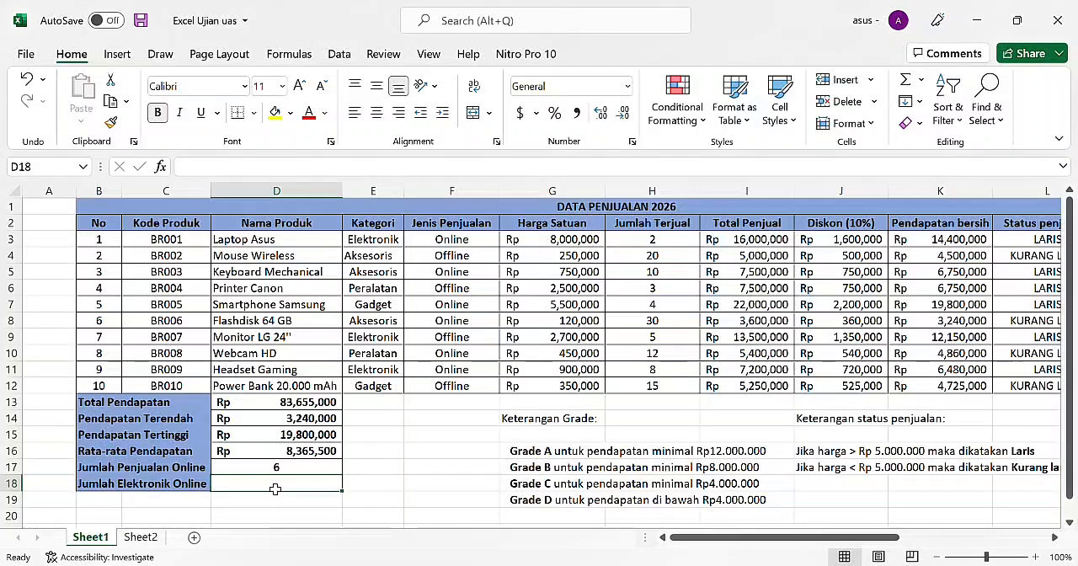
pyautogui.write('=')
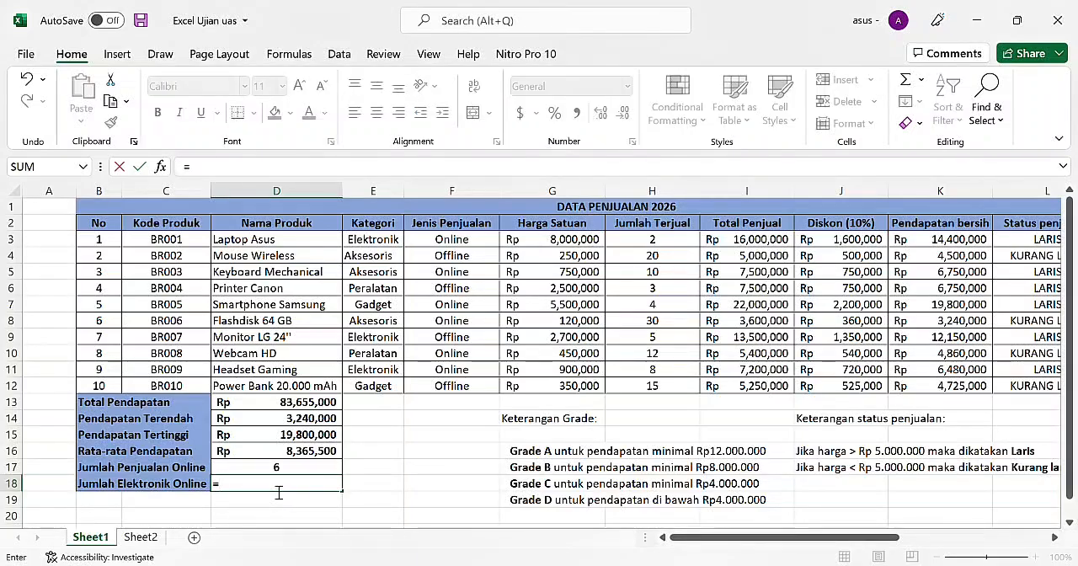
pyautogui.write('COUN')
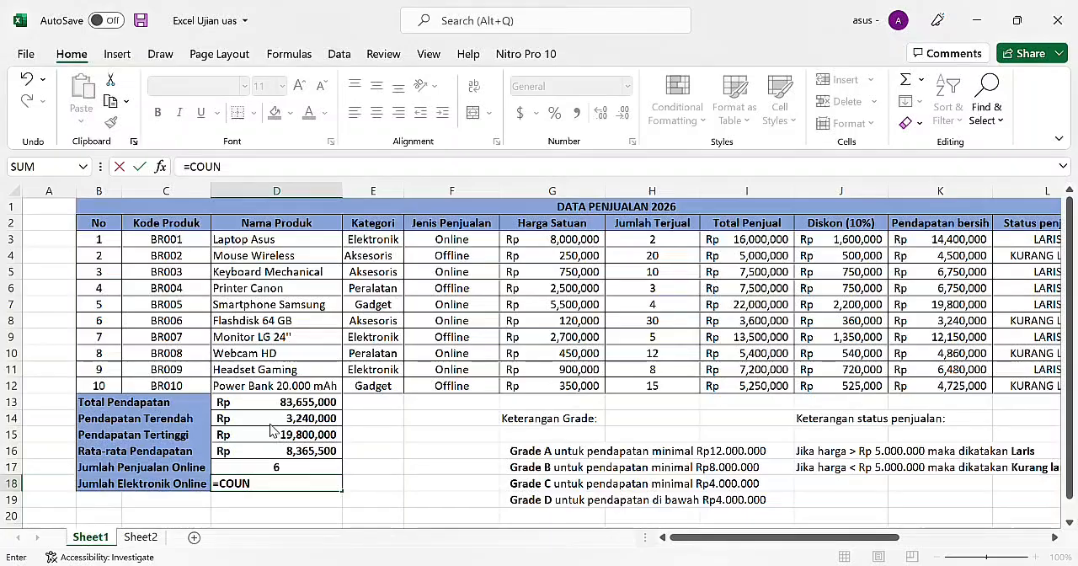
pyautogui.write('TIFS(')
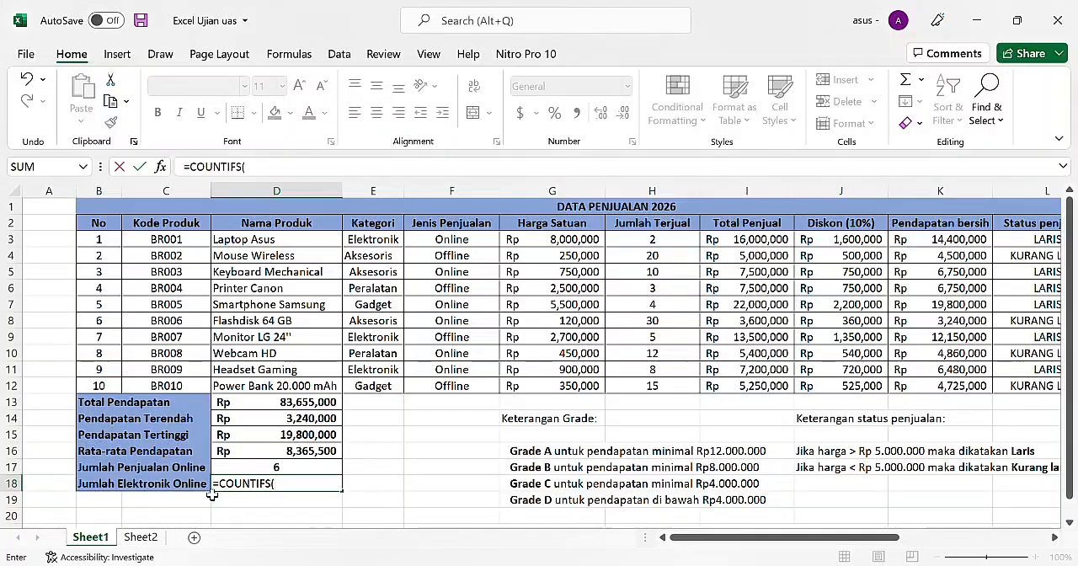
pyautogui.click(378, 242)
pyautogui.moveTo(378, 274); pyautogui.dragTo(377, 386)
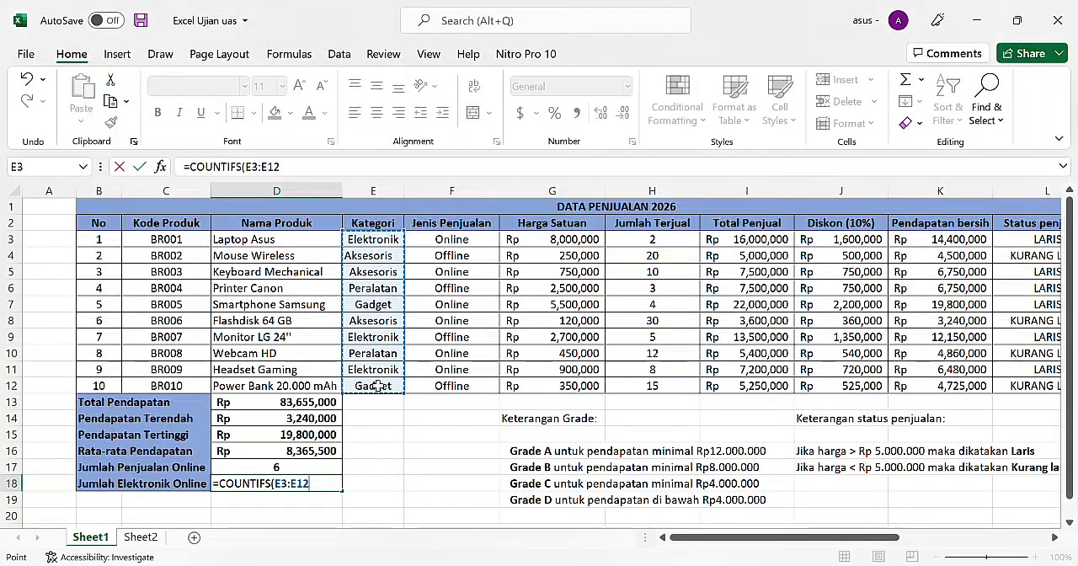
pyautogui.write(',')
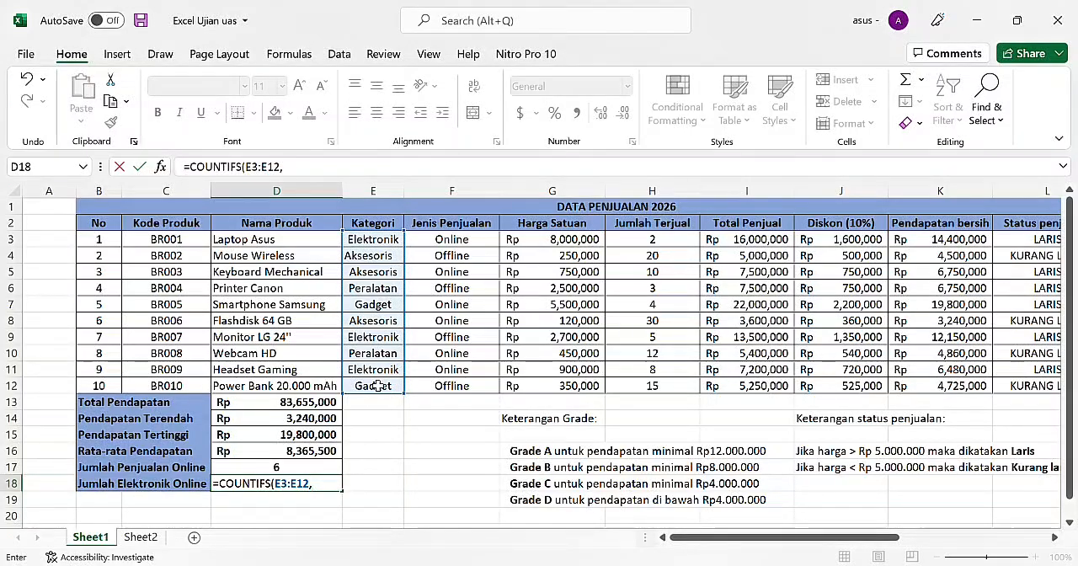
pyautogui.write('"E')
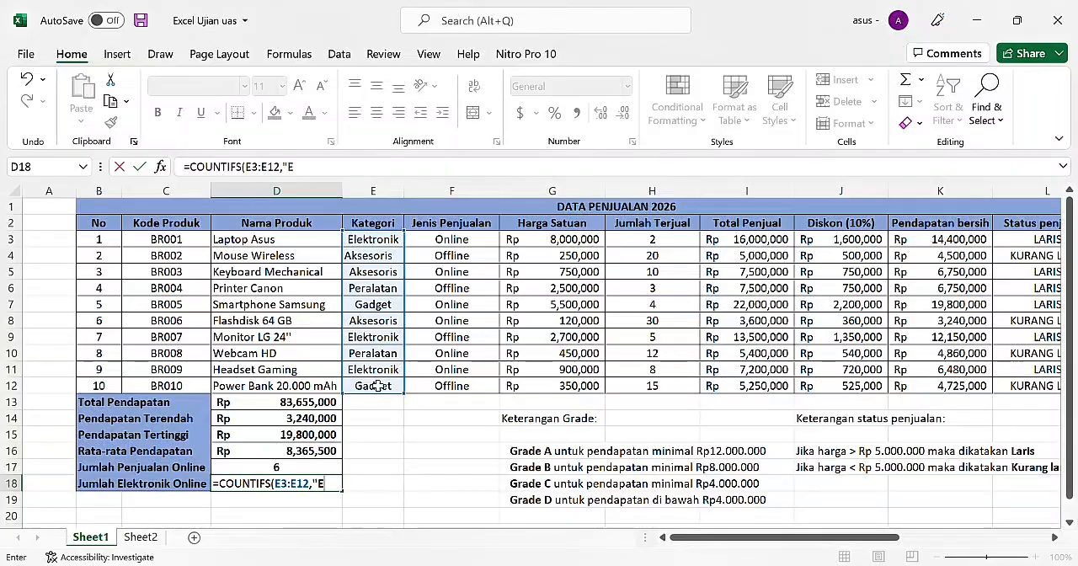
pyautogui.write('LEKTO')
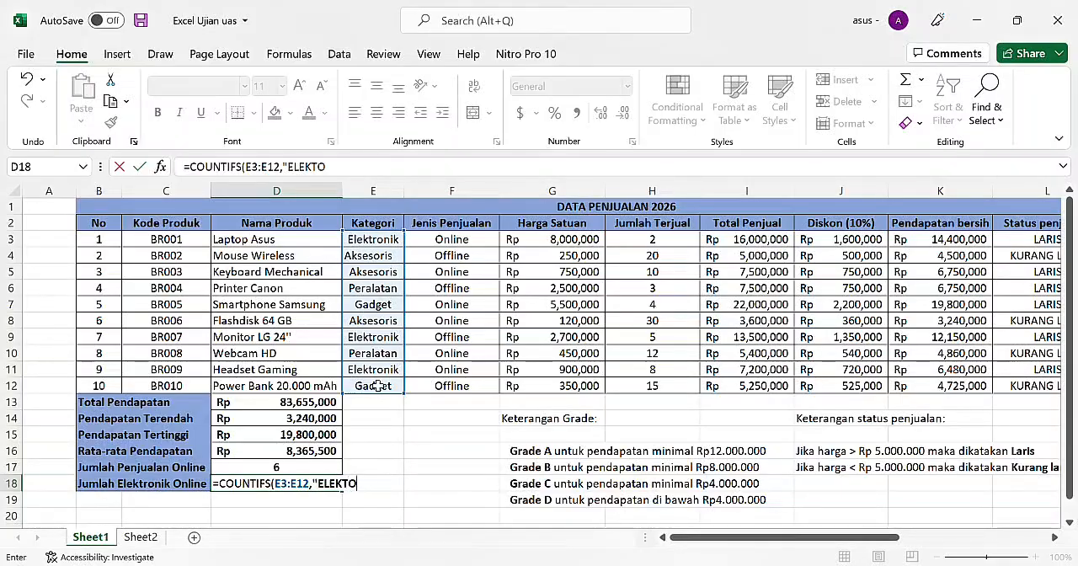
pyautogui.press('BackSpace')
pyautogui.write('RONIK')
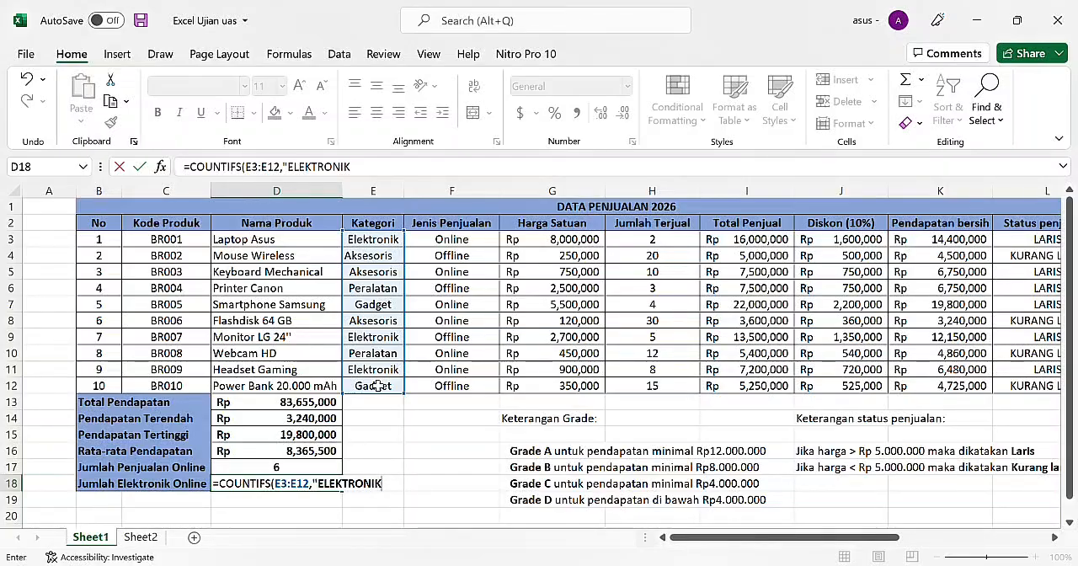
pyautogui.write('",')
# Step: Complete the D18 COUNTIFS formula with Jenis Penjualan range F3:F12 and criterion "ONLINE"
pyautogui.moveTo(443, 240); pyautogui.dragTo(451, 387)
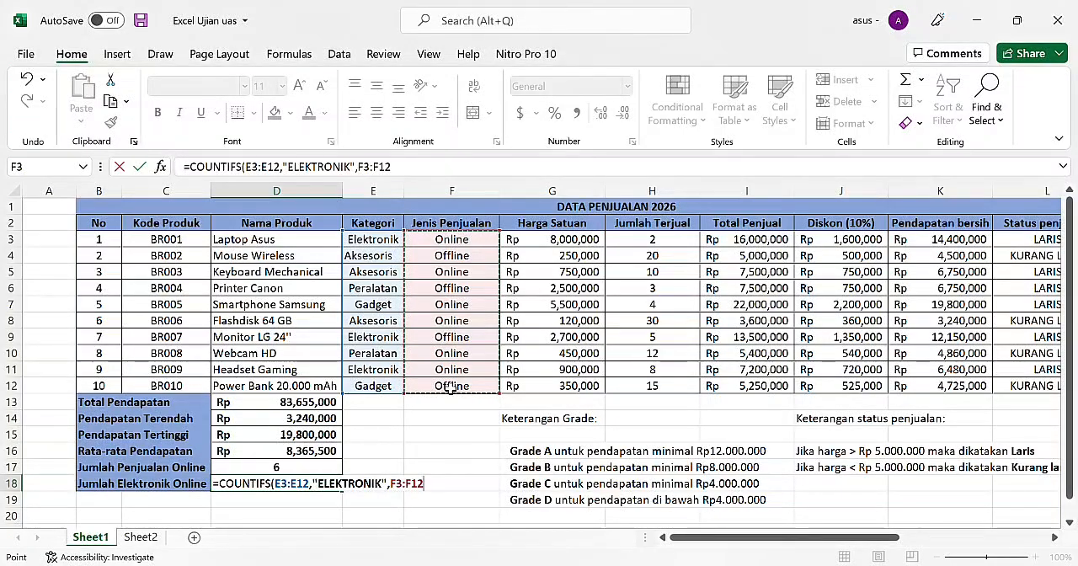
pyautogui.write(',')
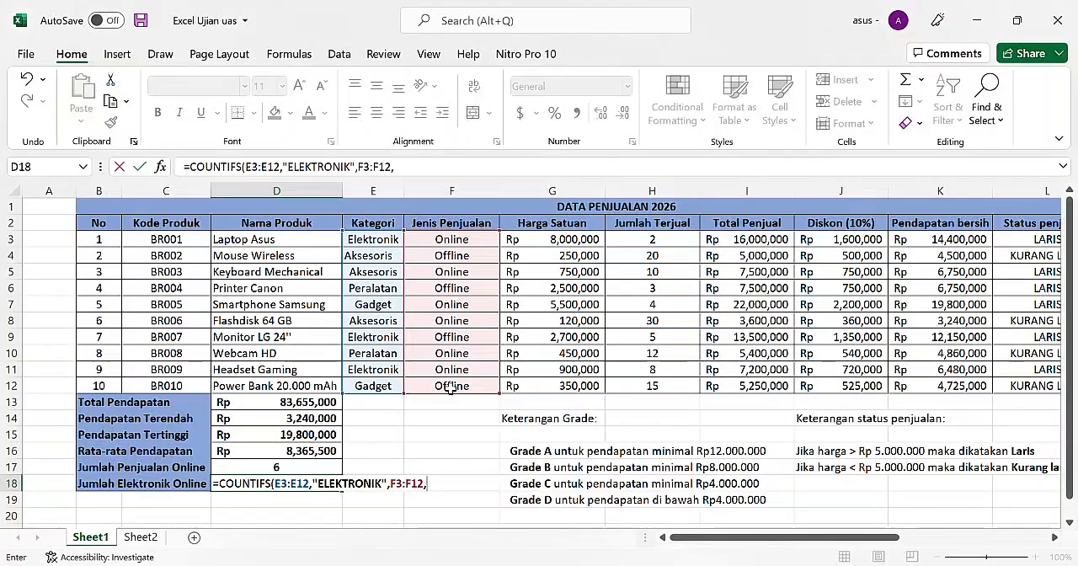
pyautogui.write('"ONLINE')
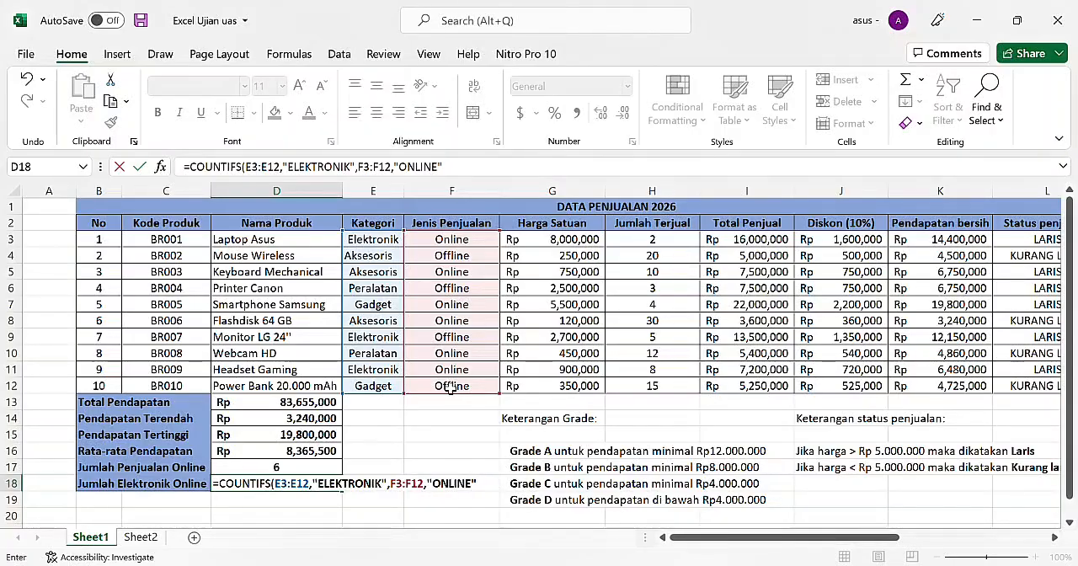
pyautogui.write(')')
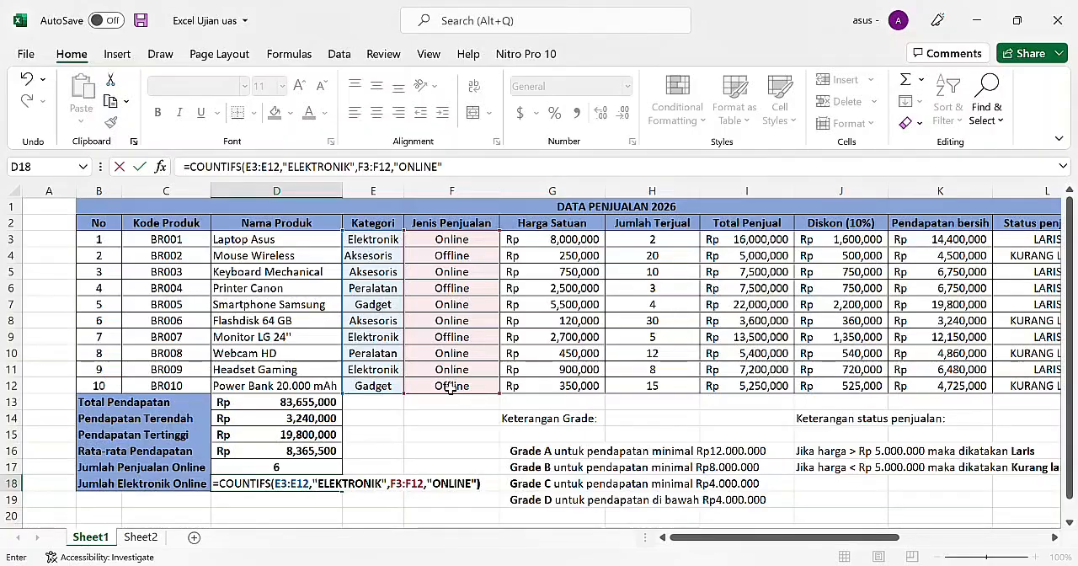
pyautogui.press('Return')
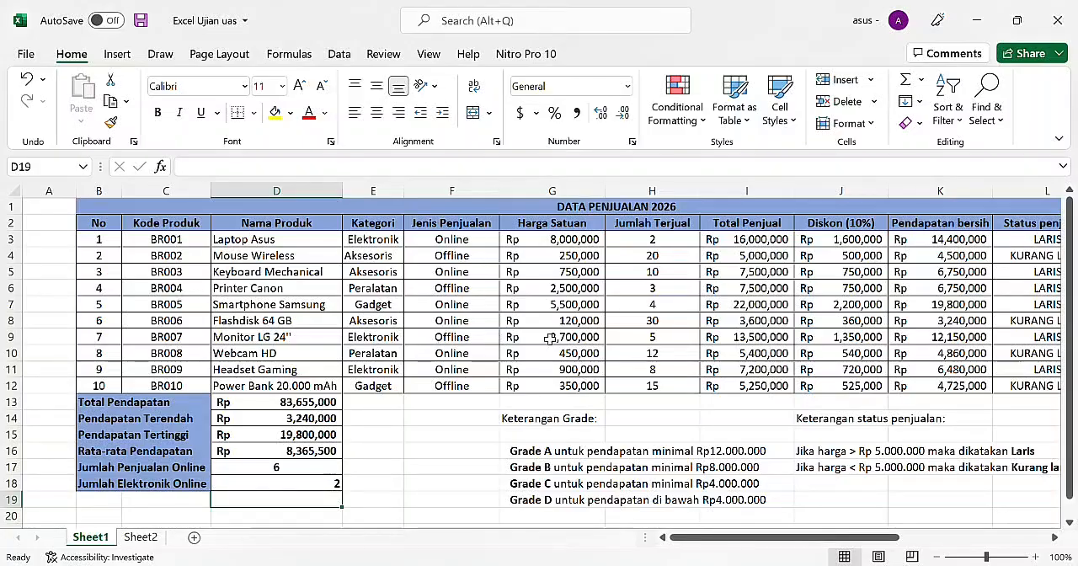
# Step: Begin a VLOOKUP formula in T3 for Harga with lookup value P3 and the absolute table range $P$3:$Q$6
pyautogui.hscroll(3, 662, 346)
pyautogui.hscroll(6, 664, 353)
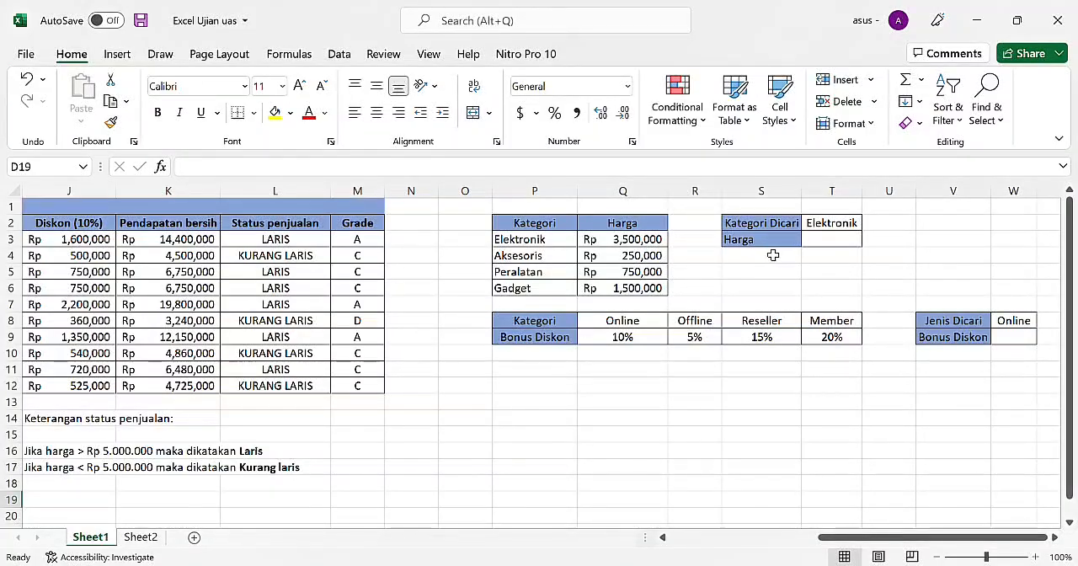
pyautogui.click(832, 242)
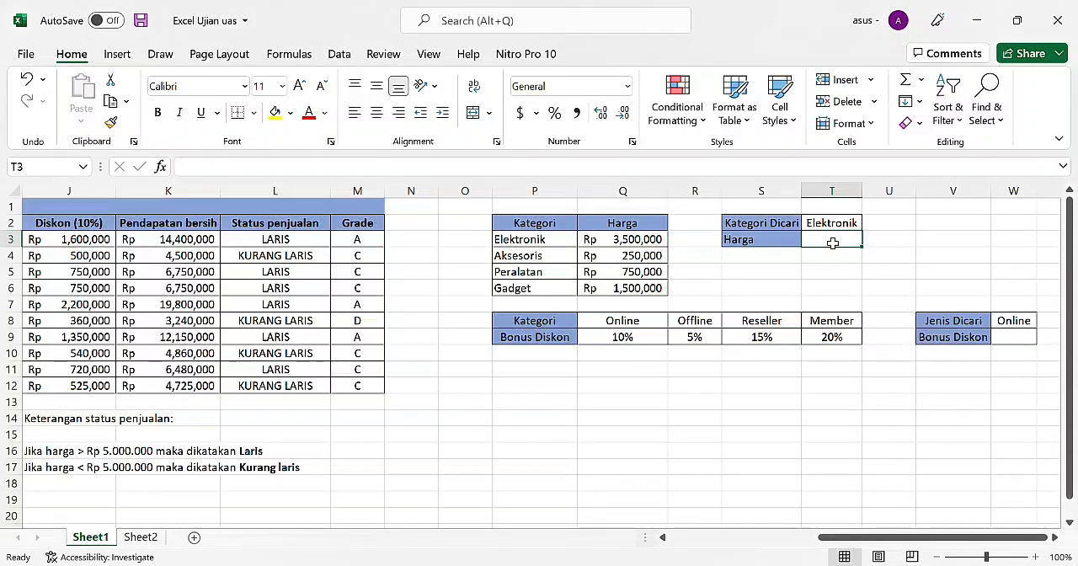
pyautogui.write('=V')
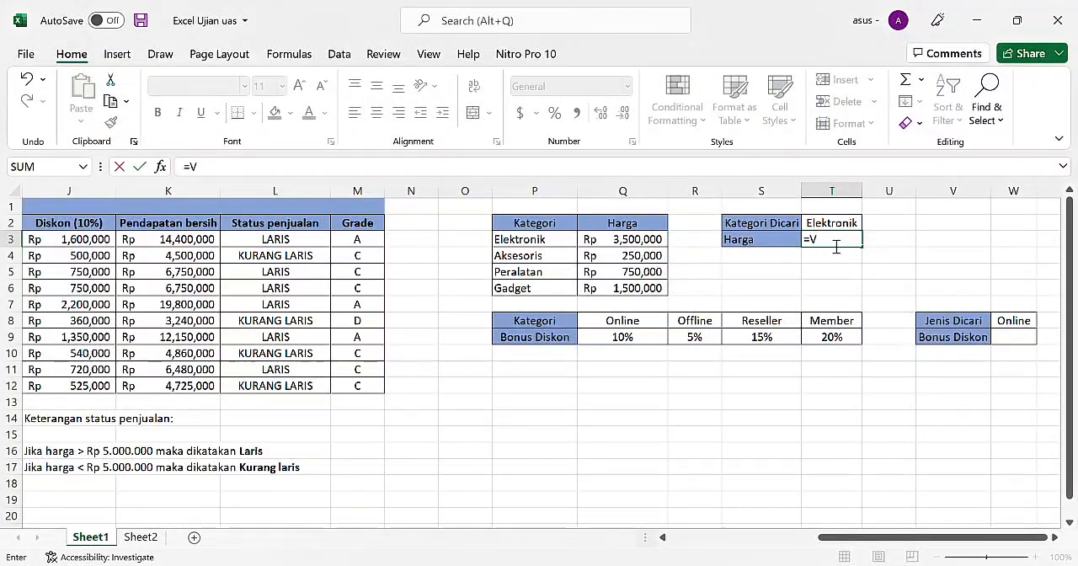
pyautogui.write('LOOKUP(')
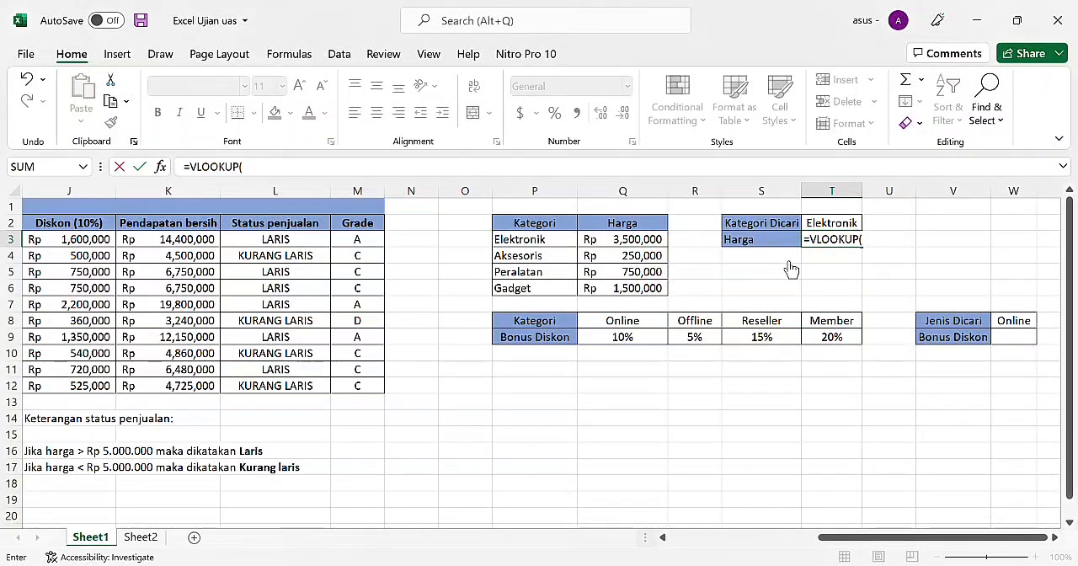
pyautogui.click(558, 247)
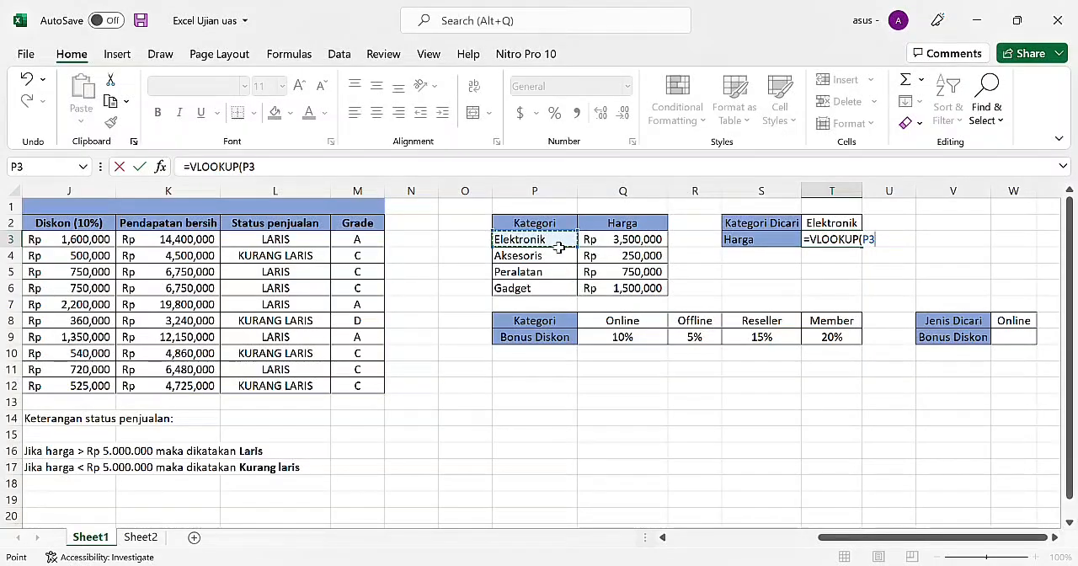
pyautogui.write(',')
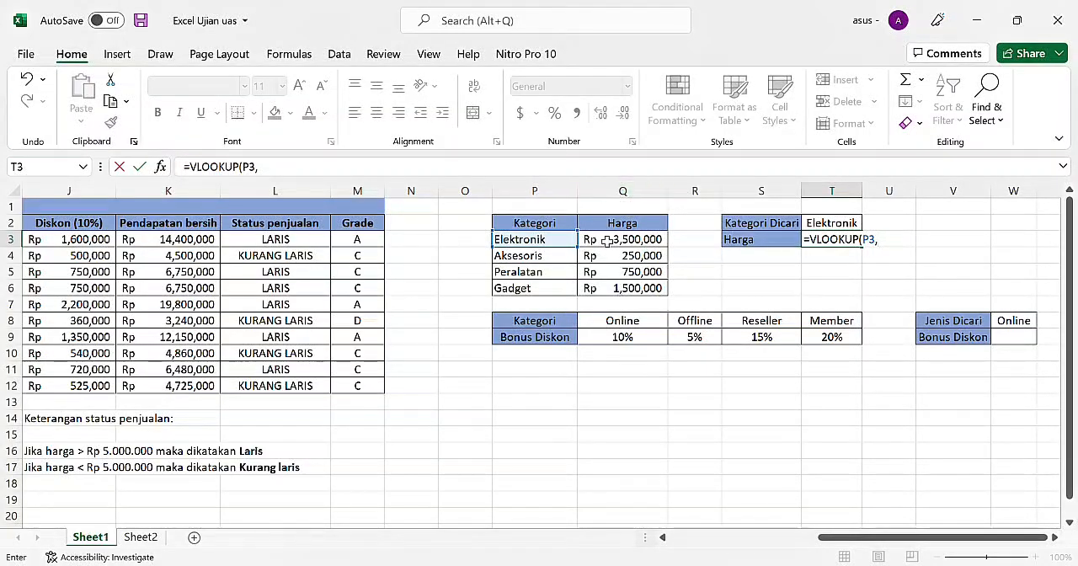
pyautogui.moveTo(557, 242); pyautogui.dragTo(627, 289)
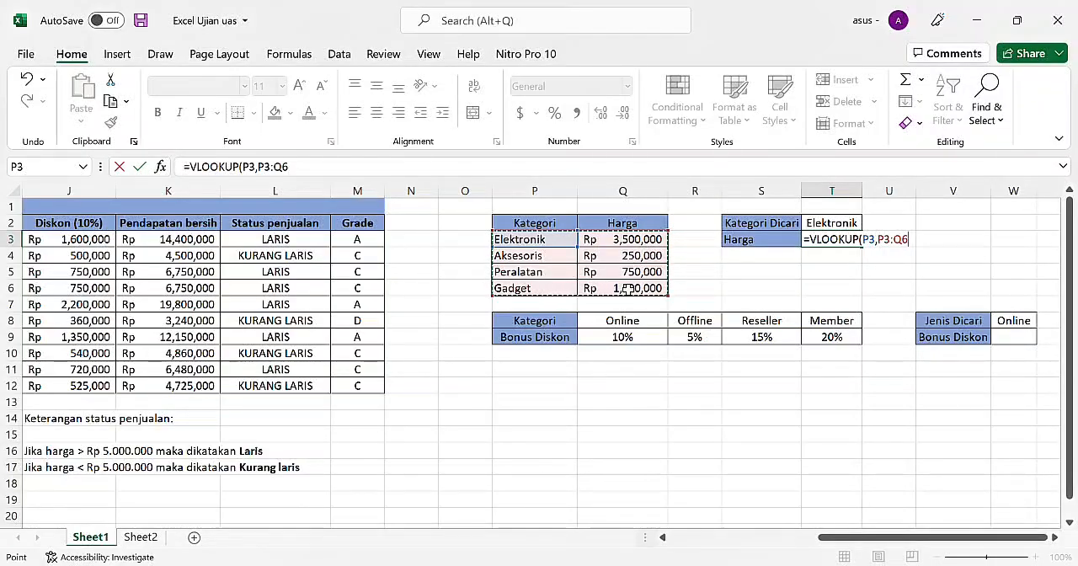
pyautogui.press('F4')
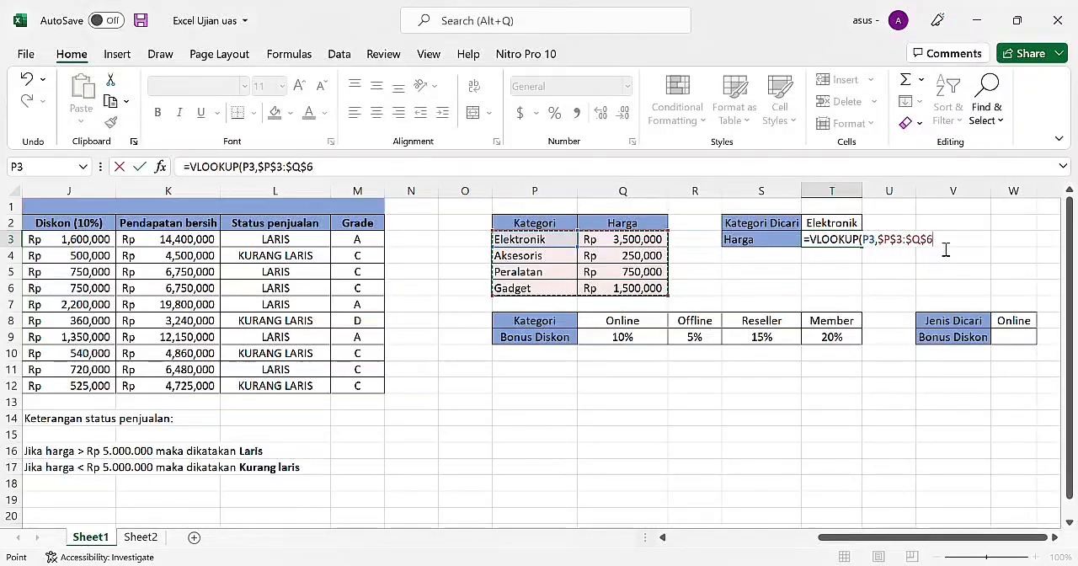
# Step: Complete the T3 VLOOKUP formula with column index 2 and FALSE for an exact match
pyautogui.write(',')
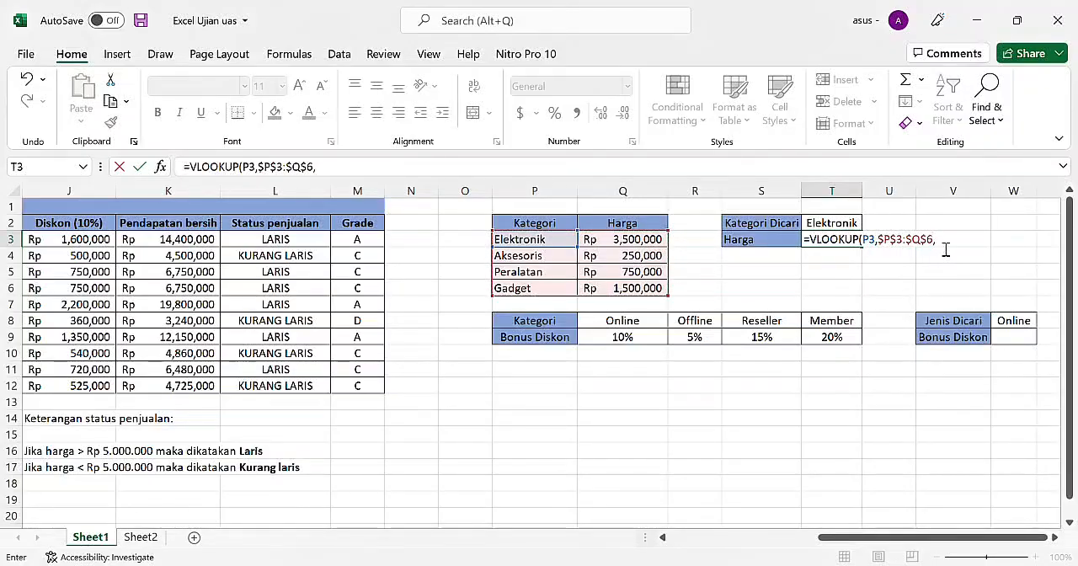
pyautogui.write('2')
pyautogui.write(',')
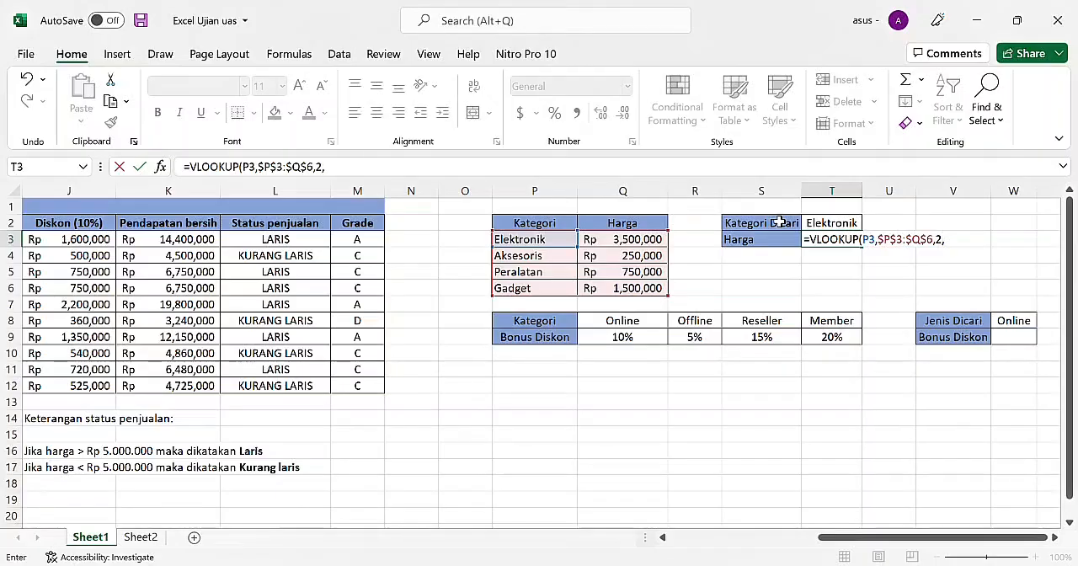
pyautogui.write('FALSE')
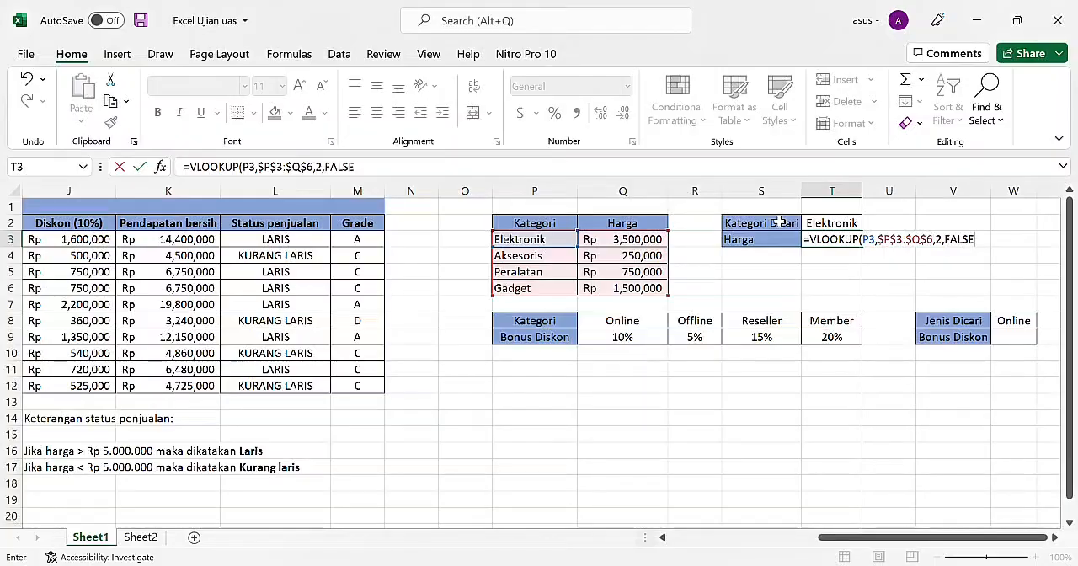
pyautogui.write(')')
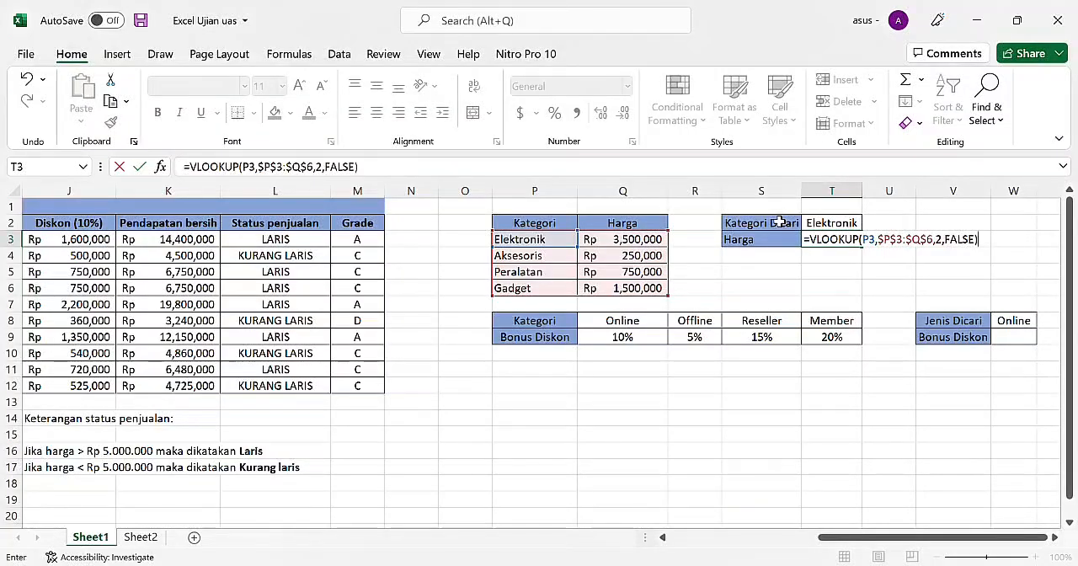
pyautogui.press('Return')
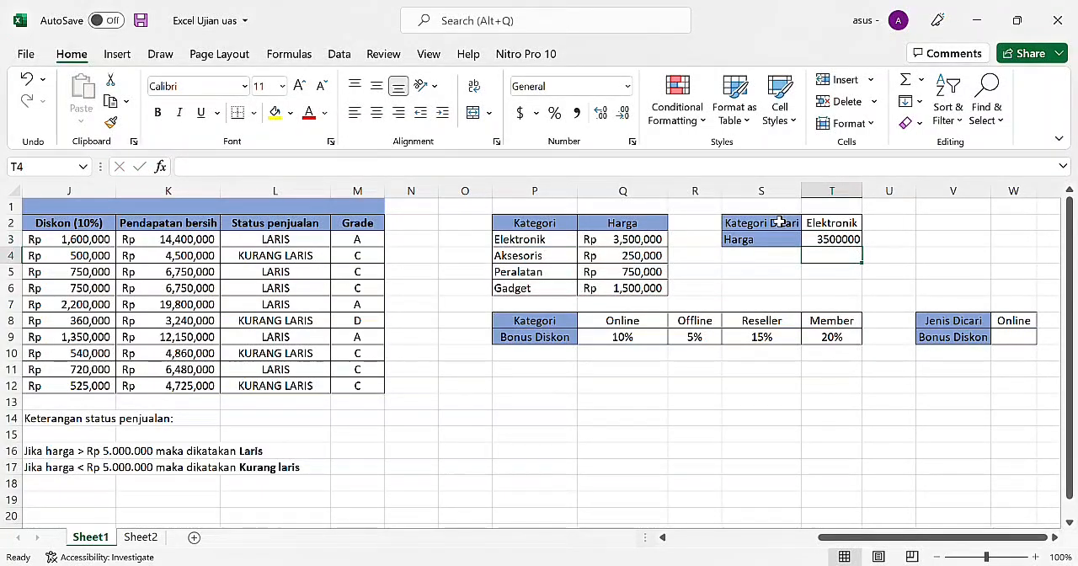
# Step: Widen column T slightly and change the number format of the Harga result in T3
pyautogui.press('Up')
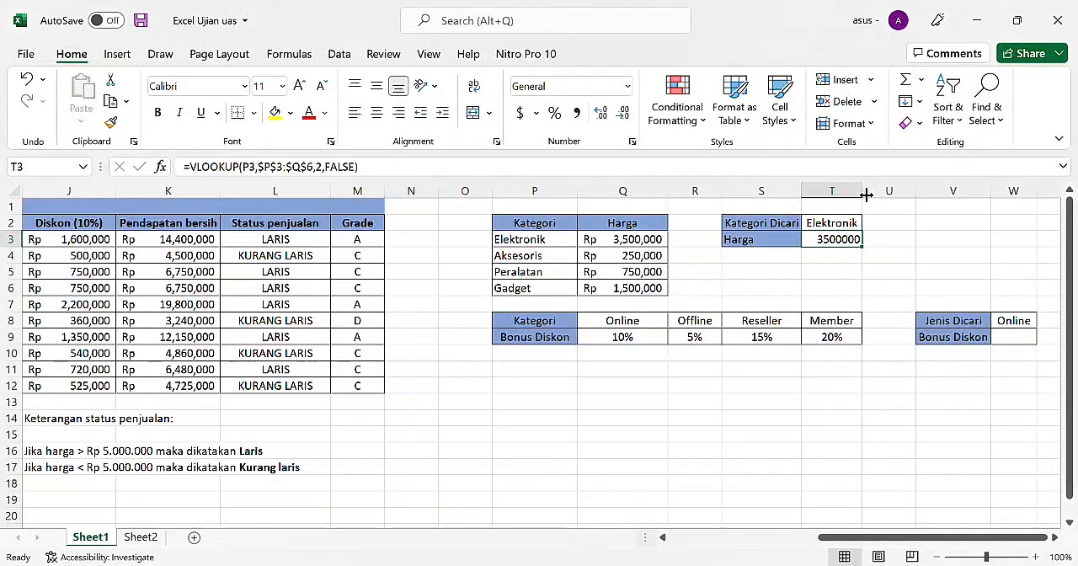
pyautogui.moveTo(866, 196); pyautogui.dragTo(869, 193)
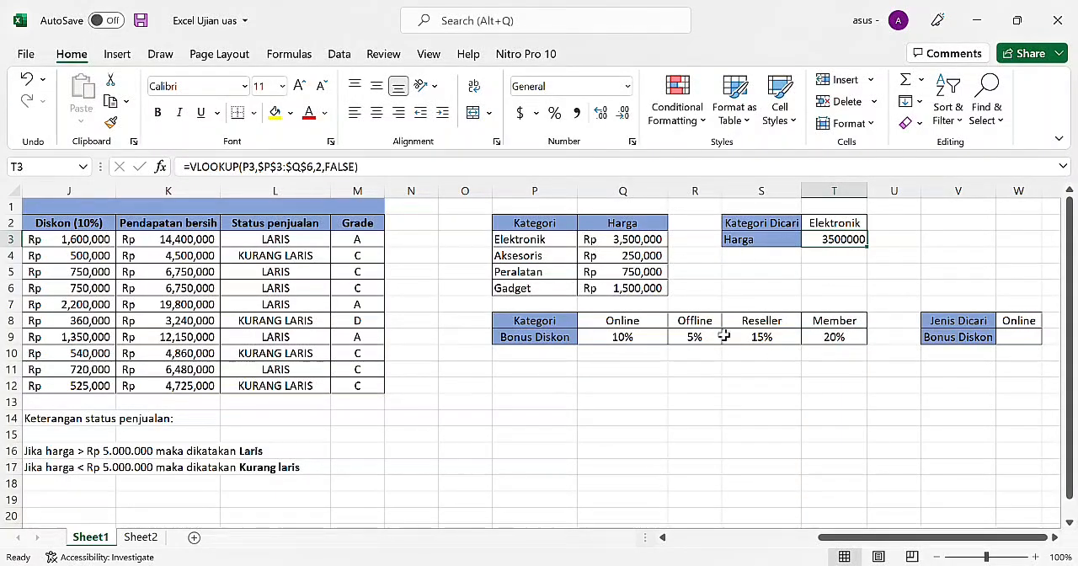
pyautogui.click(624, 91)
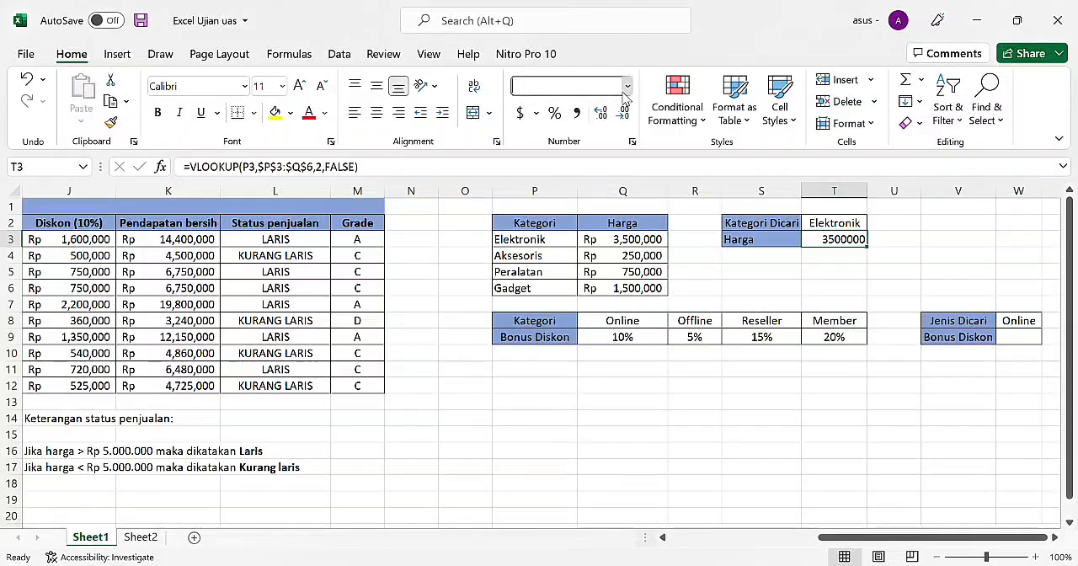
pyautogui.click(587, 175)
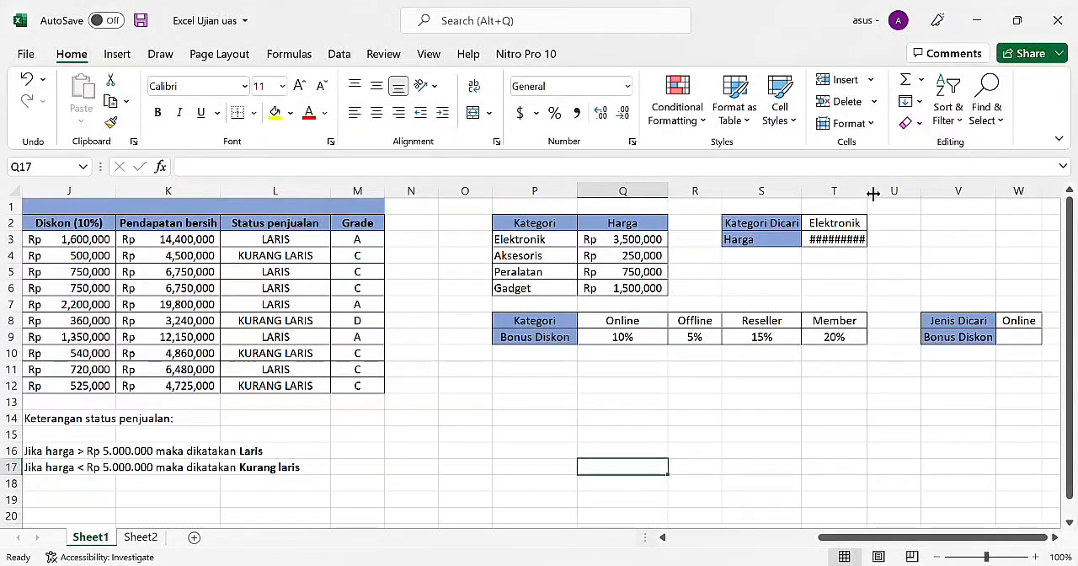
# Step: Autofit column T to its Harga result and slightly widen column W of the Jenis Dicari lookup
pyautogui.doubleClick(868, 191)
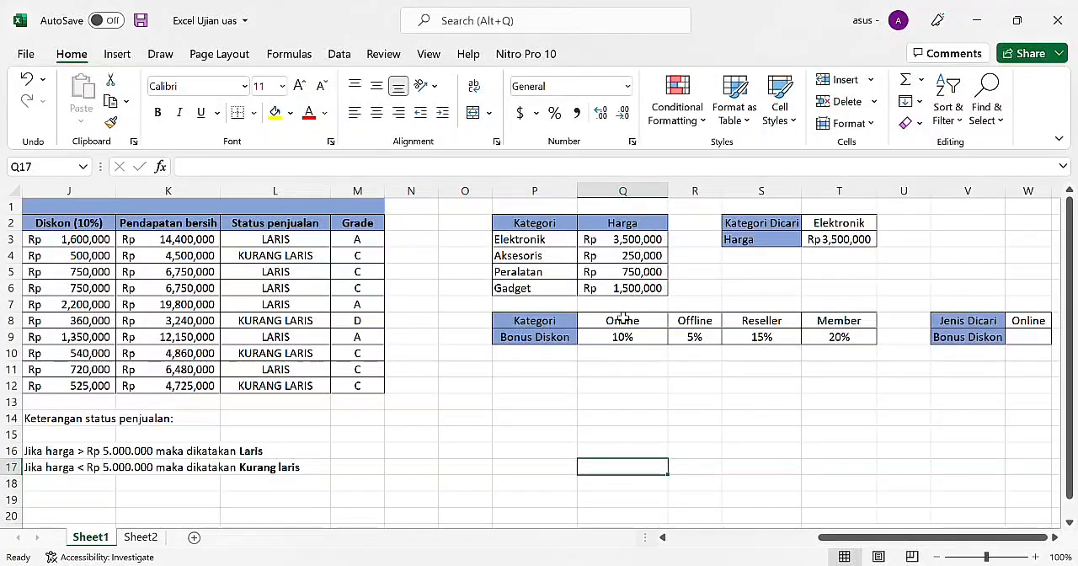
pyautogui.hscroll(3, 623, 319)
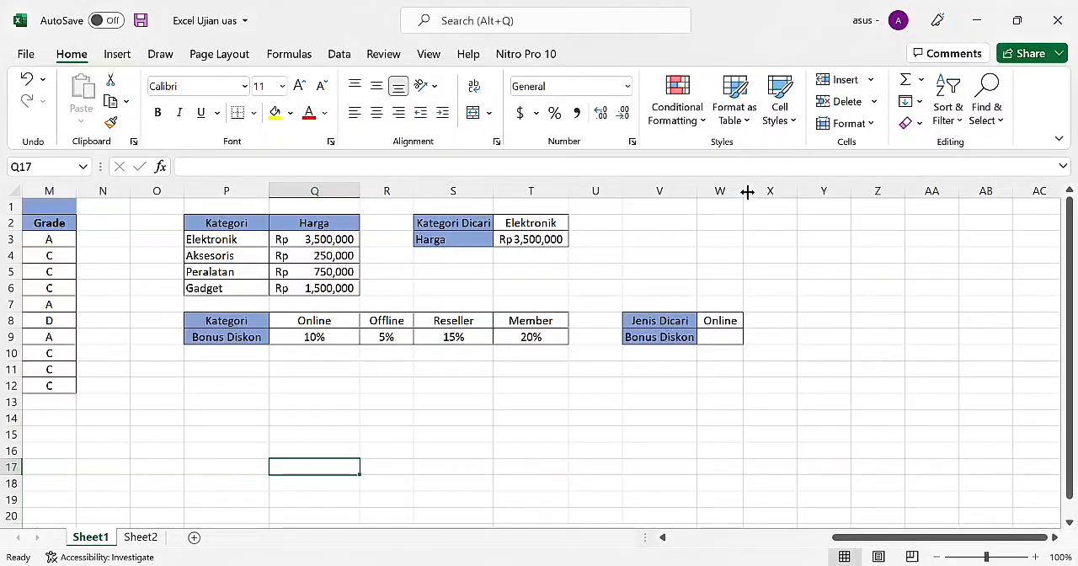
pyautogui.moveTo(747, 192); pyautogui.dragTo(758, 192)
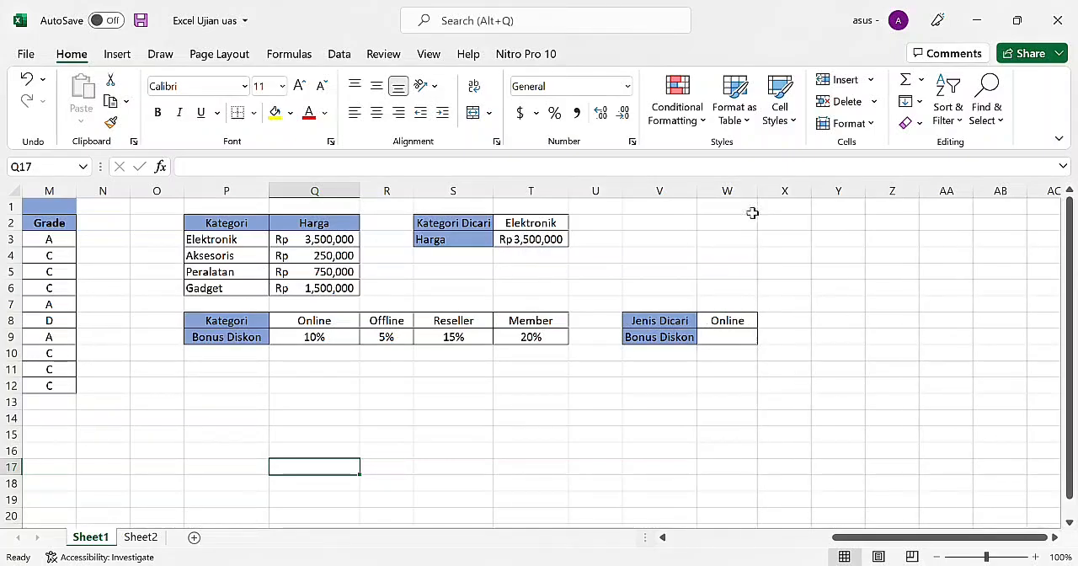
# Step: Begin an HLOOKUP formula in W9 for Bonus Diskon with lookup value Q8 and the absolute table range $Q$8:$T$9
pyautogui.click(718, 345)
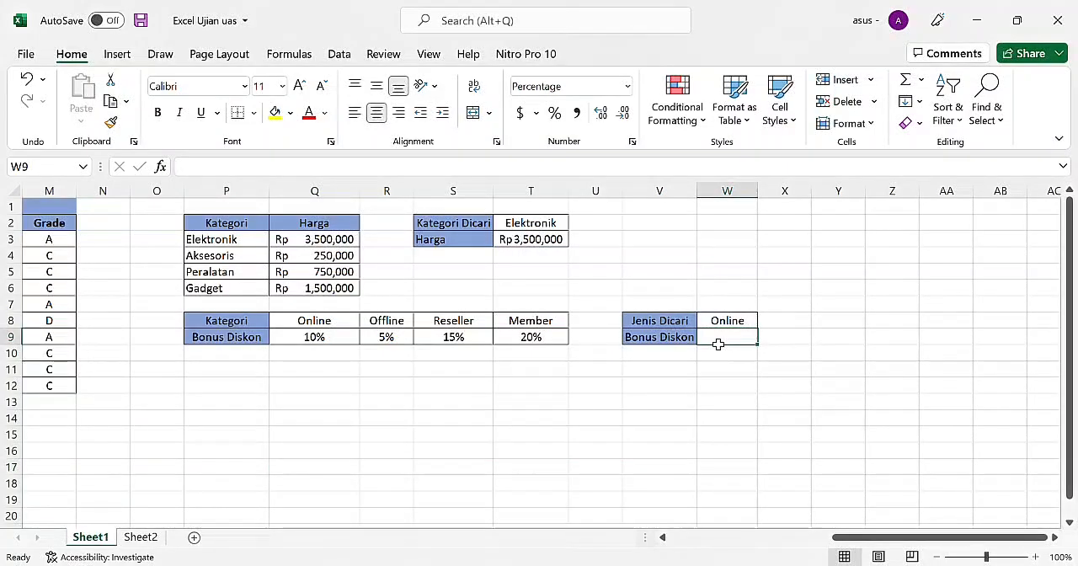
pyautogui.write('=HLOO')
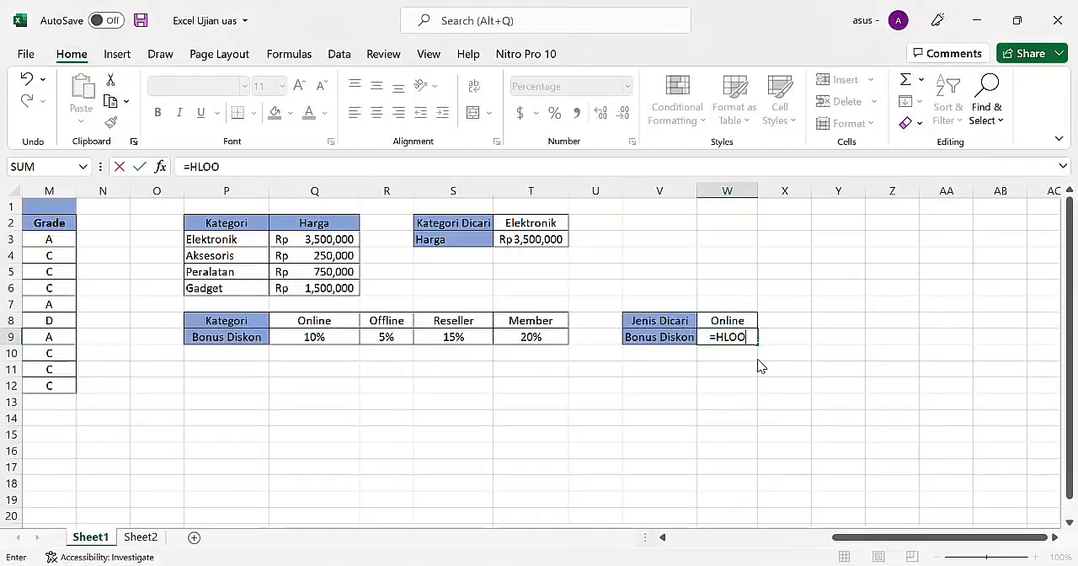
pyautogui.write('KUP(')
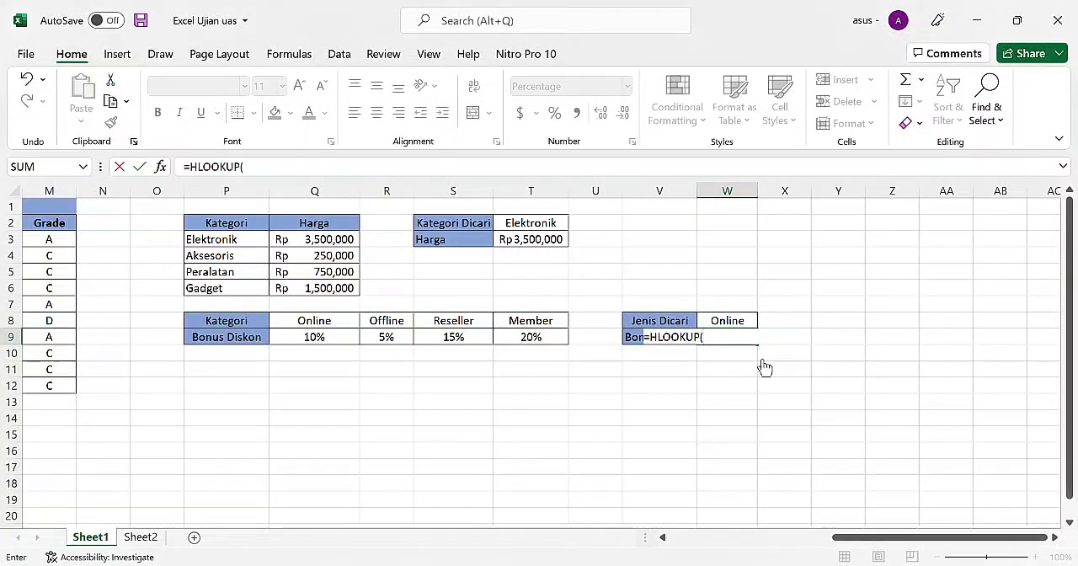
pyautogui.click(296, 325)
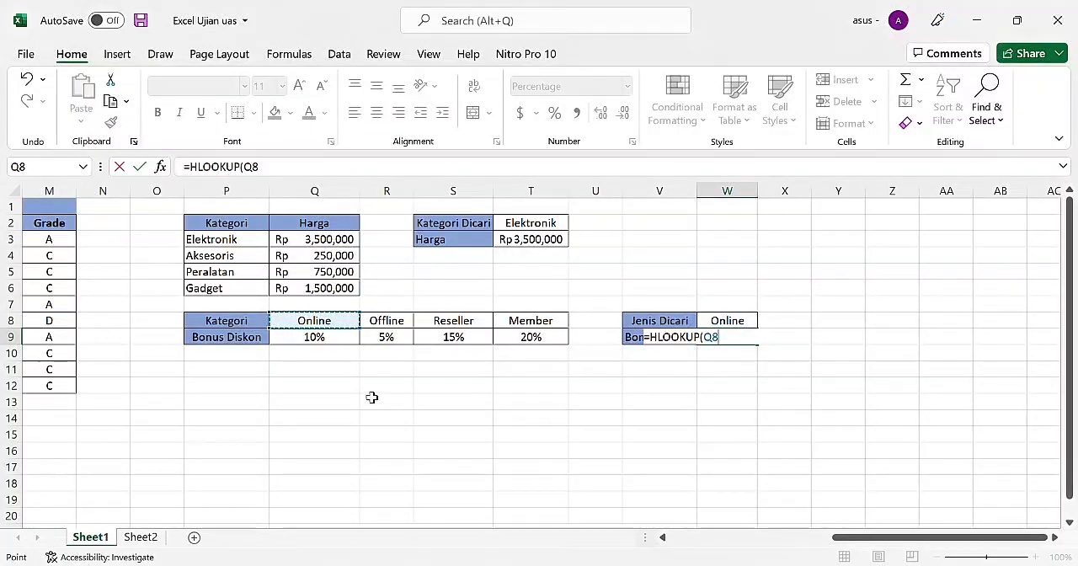
pyautogui.write(',')
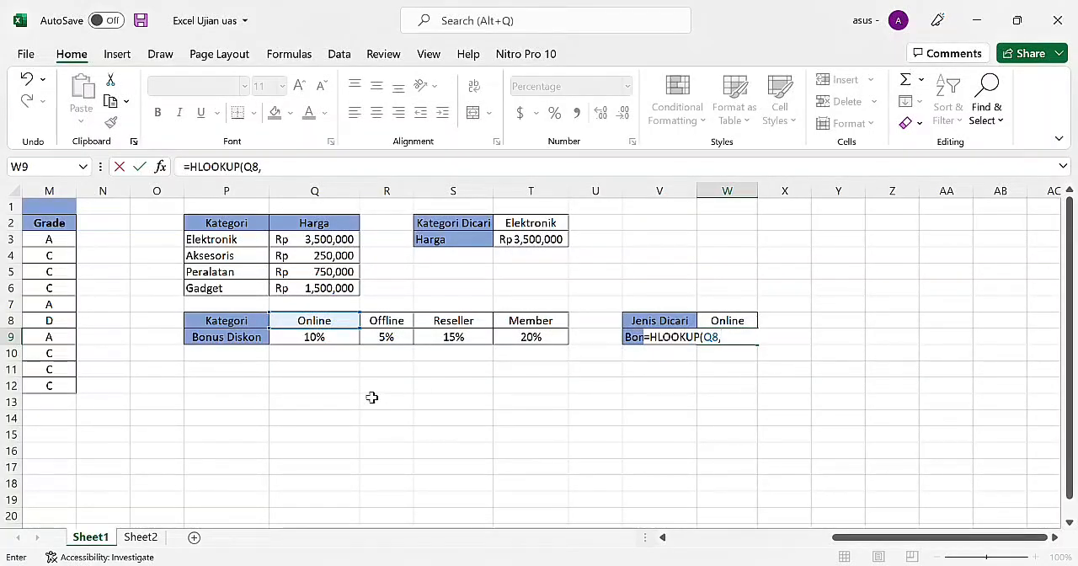
pyautogui.moveTo(229, 323); pyautogui.dragTo(267, 337)
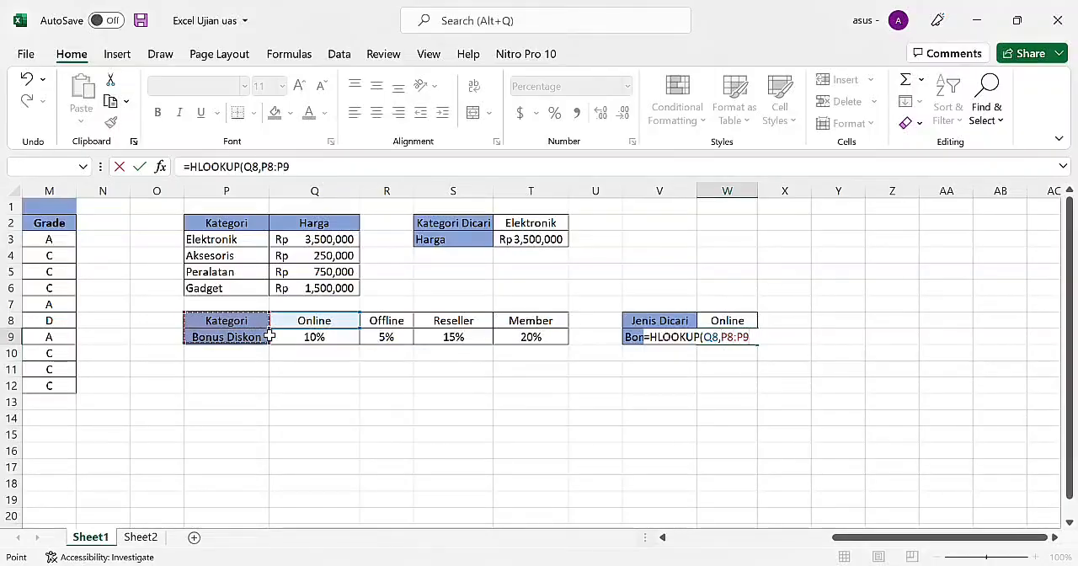
pyautogui.click(241, 321)
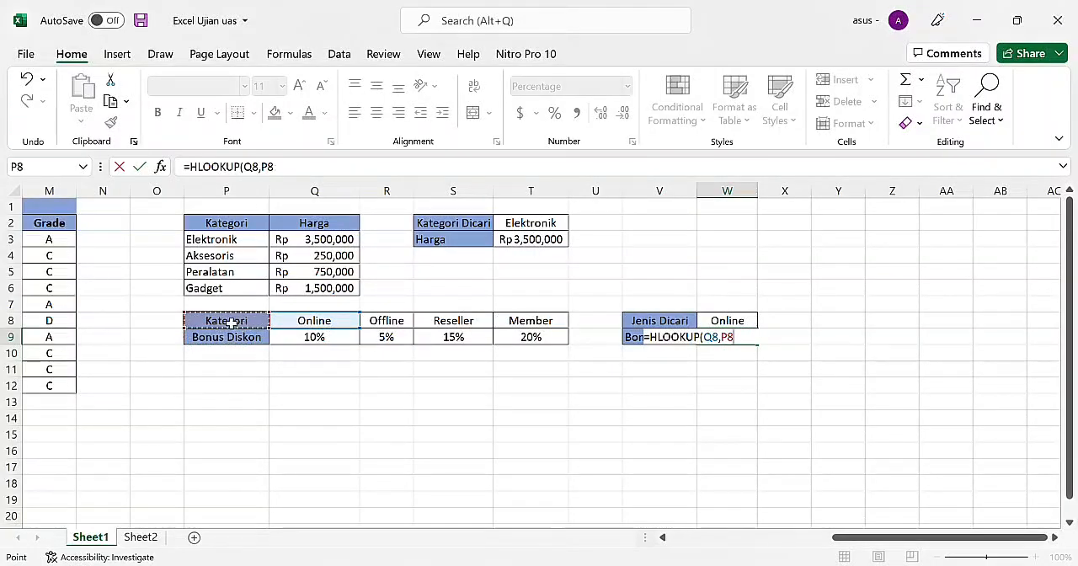
pyautogui.moveTo(289, 328); pyautogui.dragTo(526, 337)
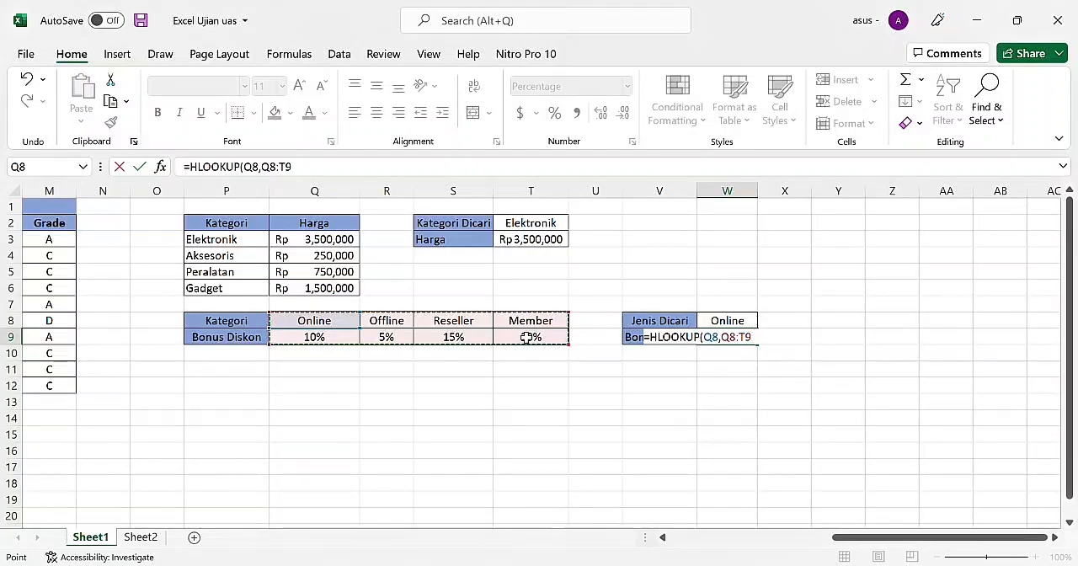
pyautogui.press('F4')
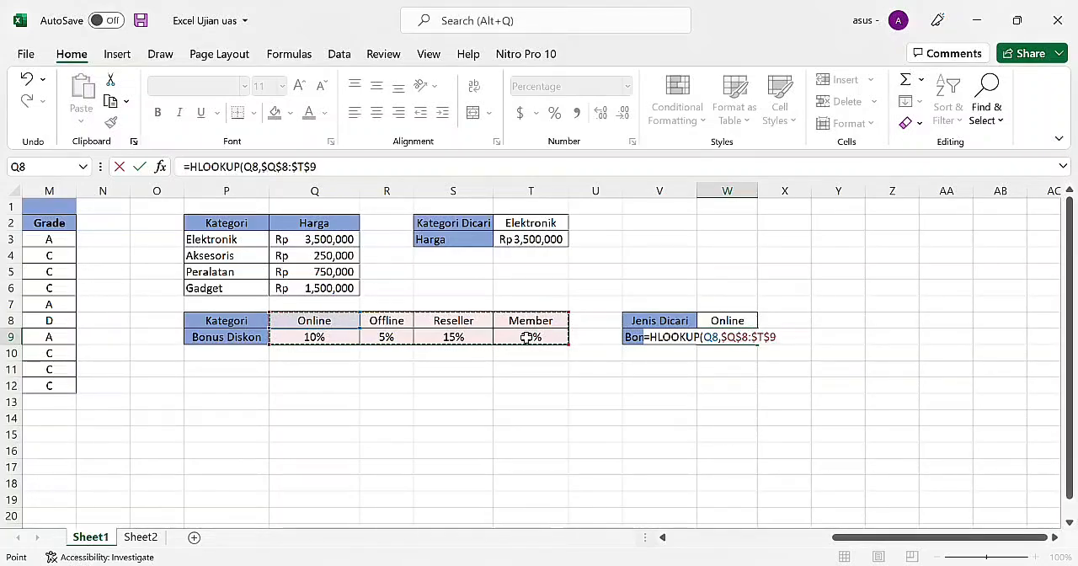
# Step: Complete the W9 HLOOKUP formula with row index 2 and FALSE for an exact match
pyautogui.write(',2')
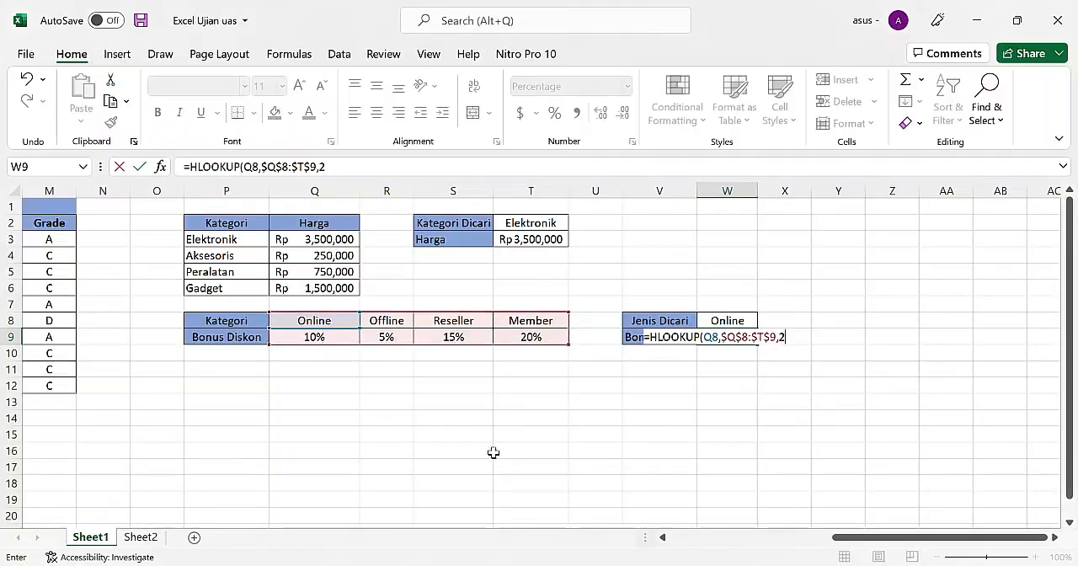
pyautogui.write(',FALSE')
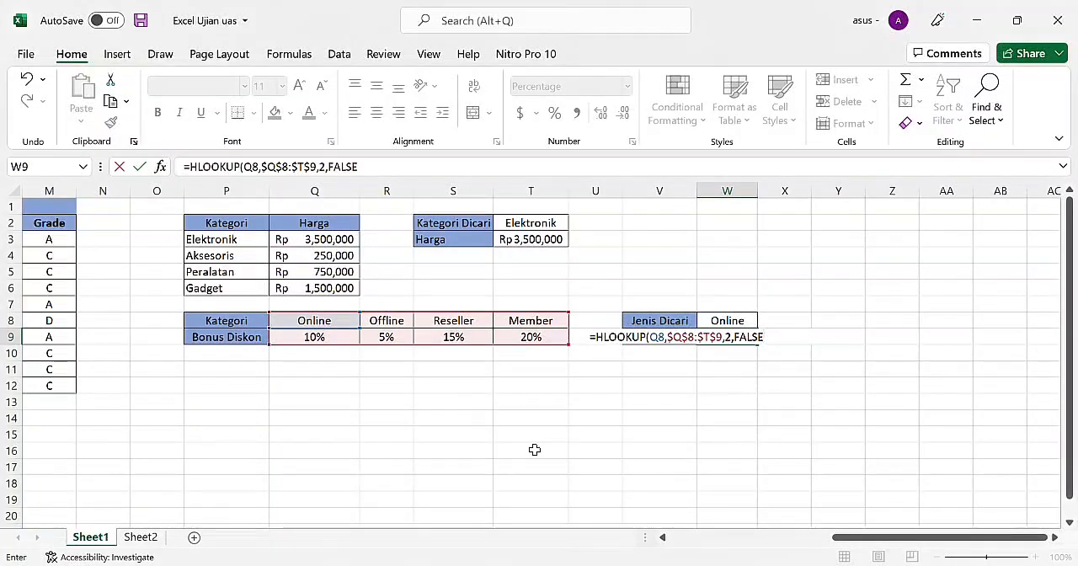
pyautogui.write(')')
pyautogui.press('Return')
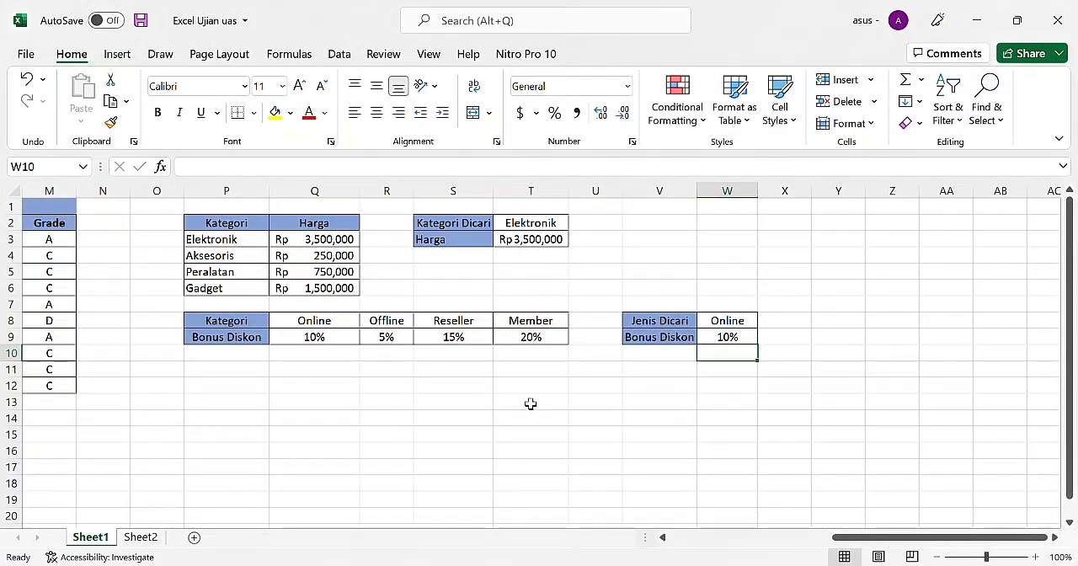
pyautogui.click(727, 385)
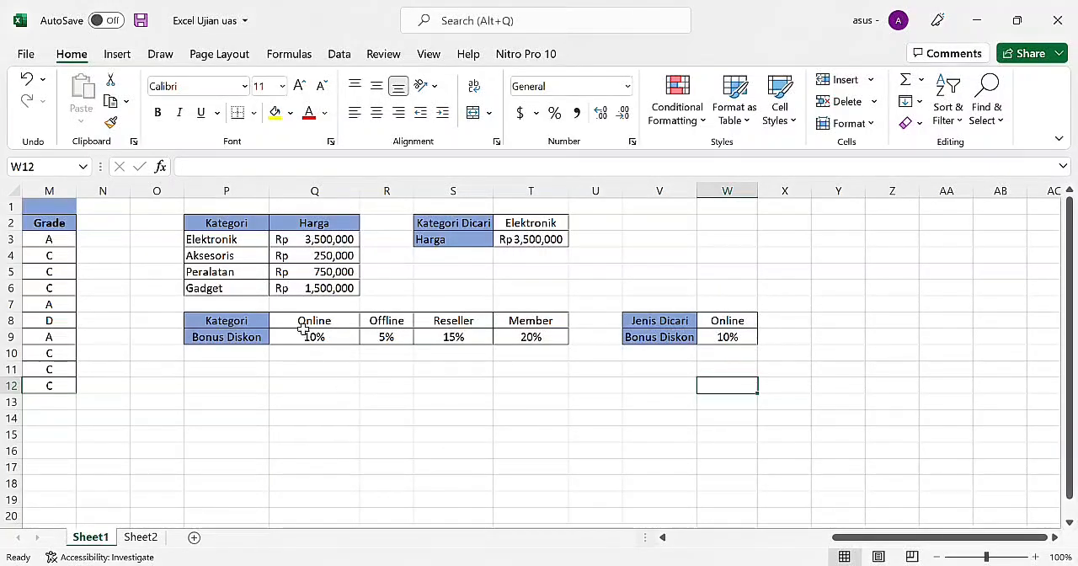
# Step: Insert a 3-D column chart from the sales table range D2:K12, Nama Produk through Pendapatan bersih
pyautogui.hscroll(-5, 367, 367)
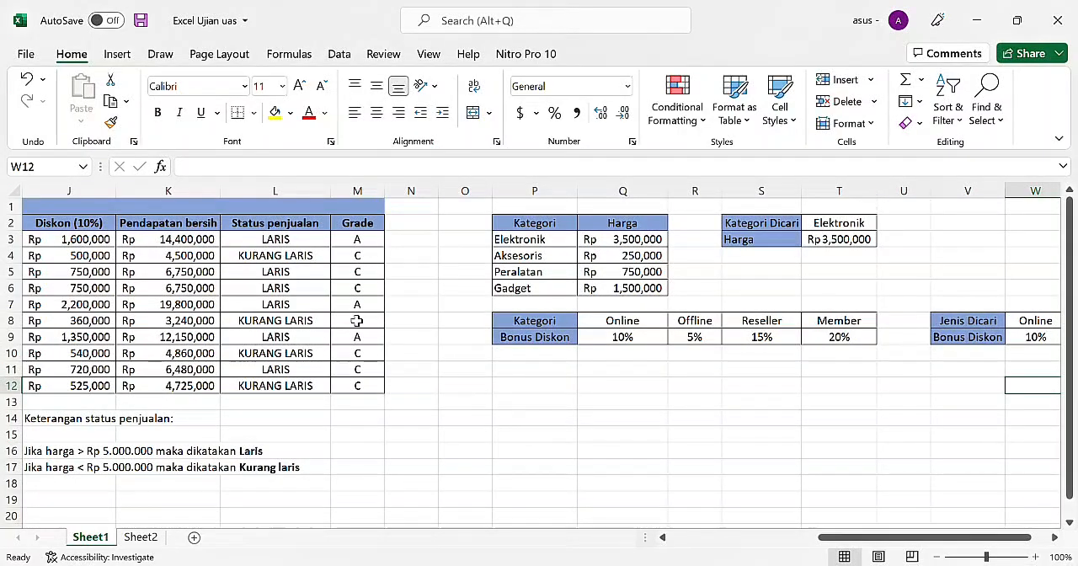
pyautogui.hscroll(-5, 266, 303)
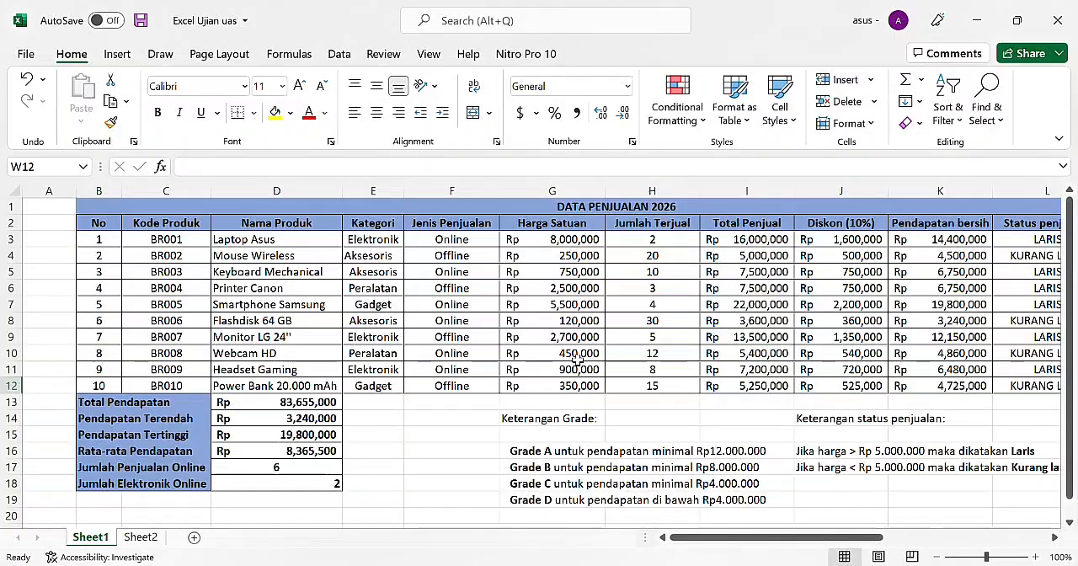
pyautogui.scroll(-3, 422, 336)
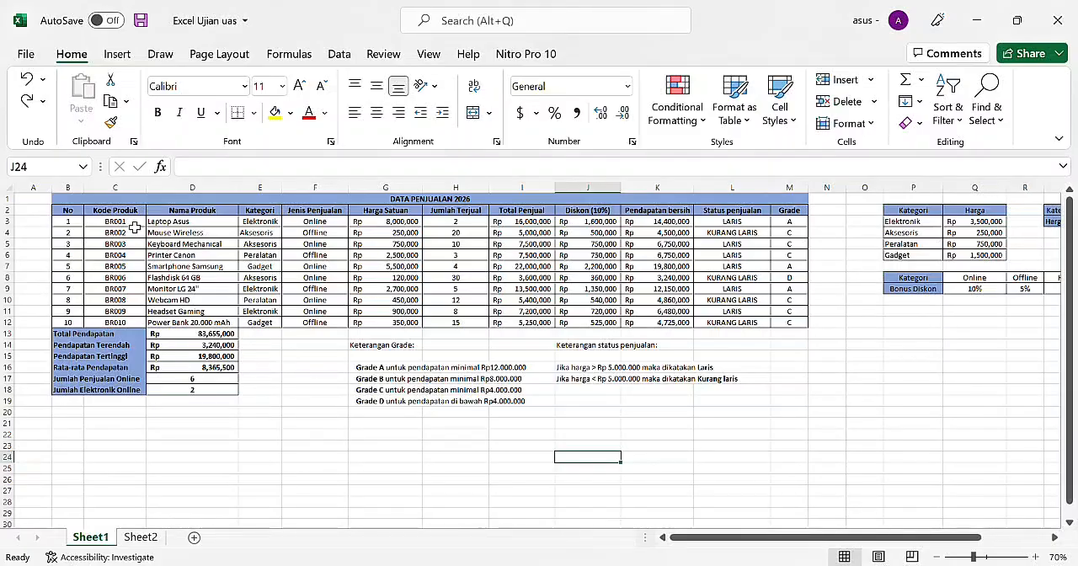
pyautogui.moveTo(181, 225); pyautogui.dragTo(280, 236)
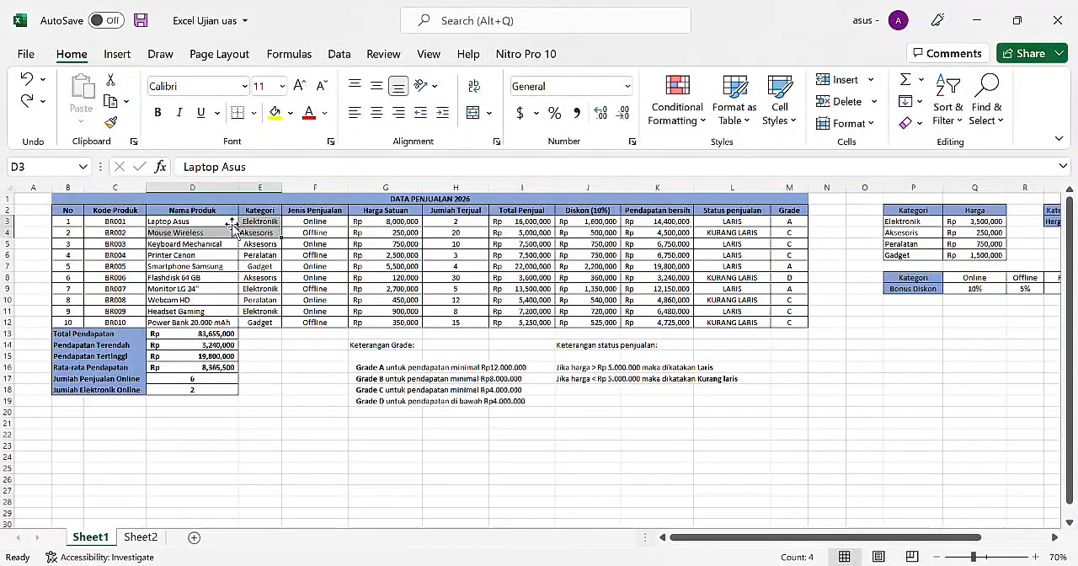
pyautogui.click(217, 214)
pyautogui.moveTo(217, 215); pyautogui.dragTo(674, 322)
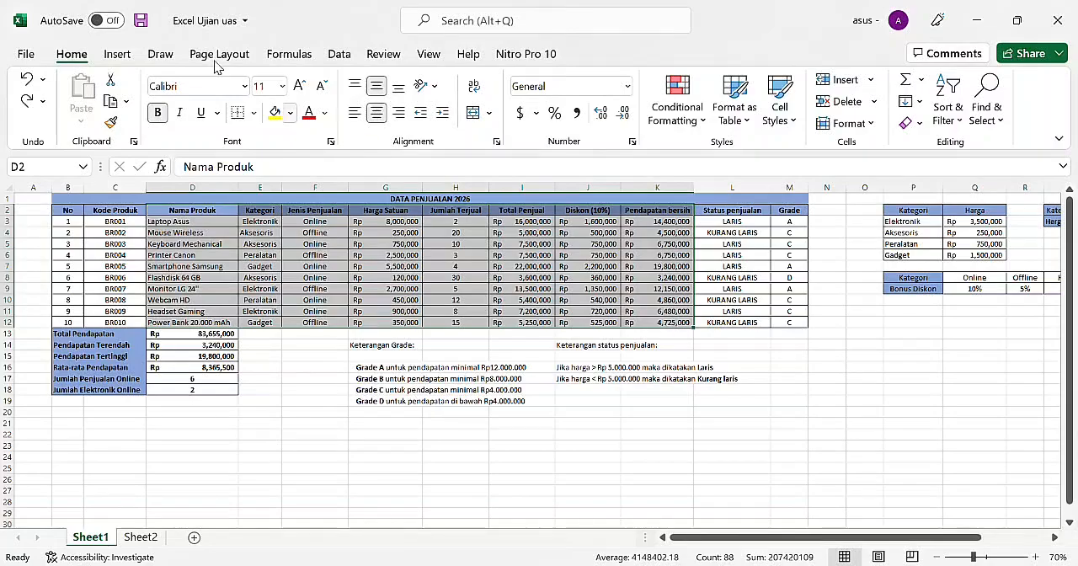
pyautogui.click(117, 55)
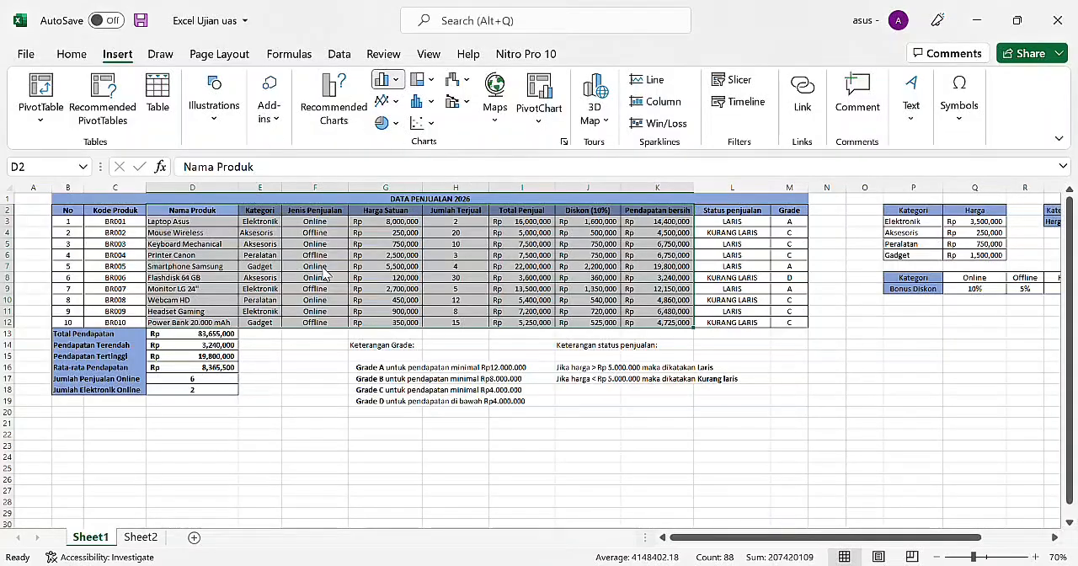
pyautogui.hotkey('alt', 'F1')
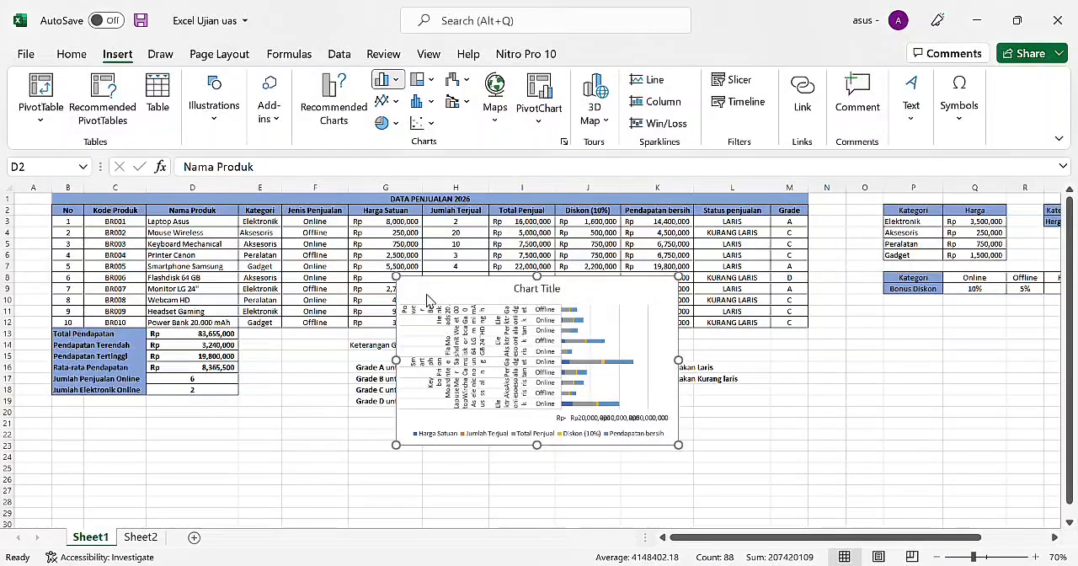
pyautogui.press('Delete')
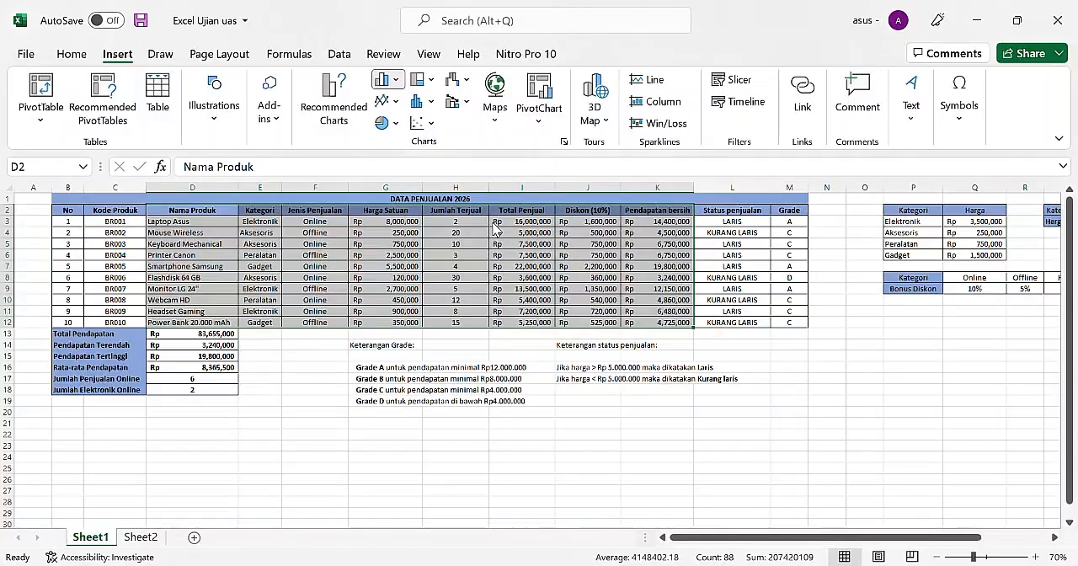
pyautogui.click(549, 231)
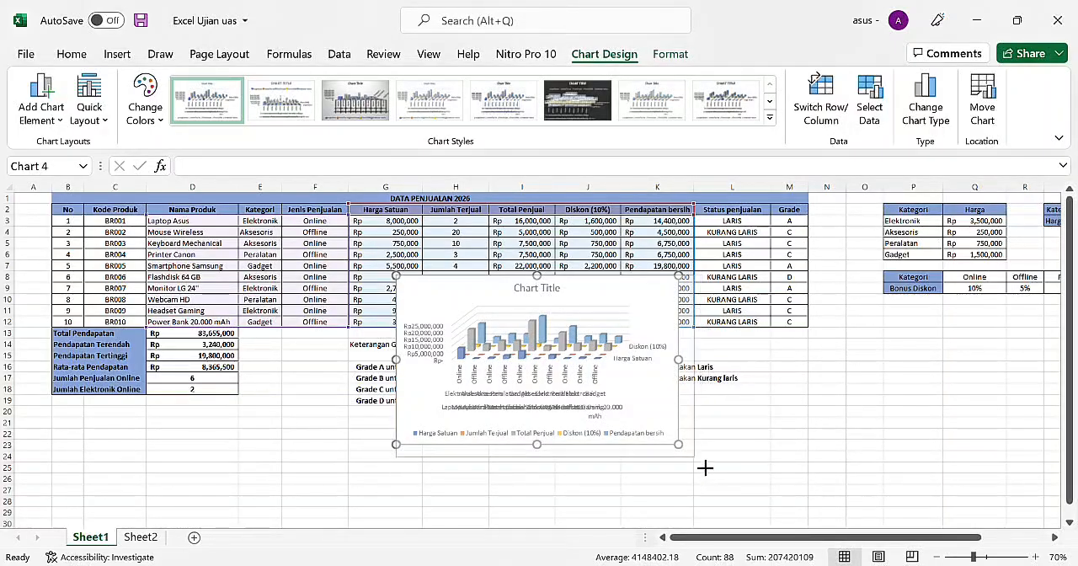
# Step: Move the 3-D column chart below the Bonus Diskon table and enlarge it to span about columns N to AA and rows 11 to 41
pyautogui.moveTo(678, 444); pyautogui.dragTo(780, 523)
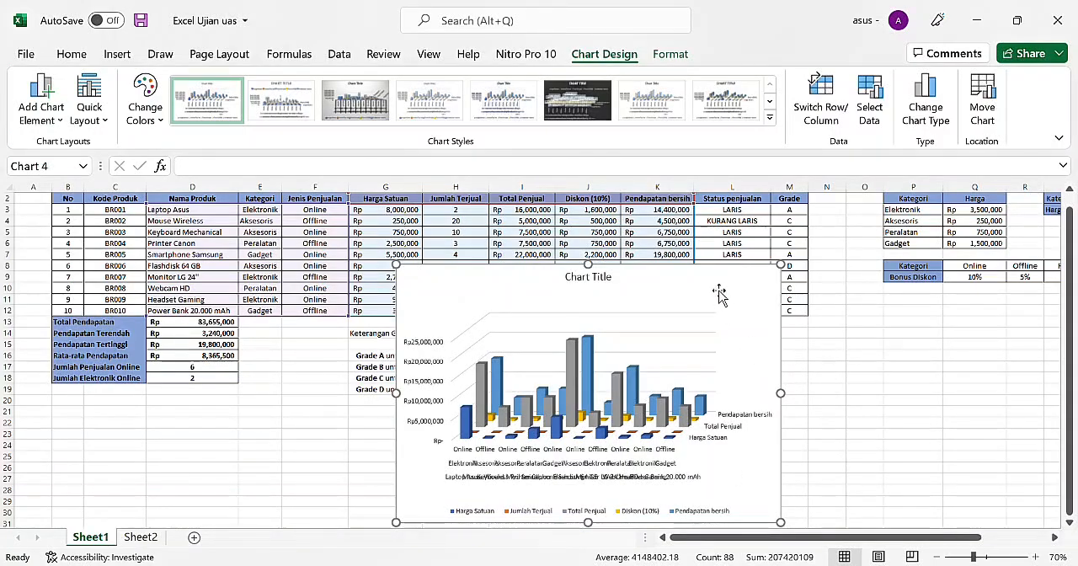
pyautogui.moveTo(721, 291); pyautogui.dragTo(1019, 324)
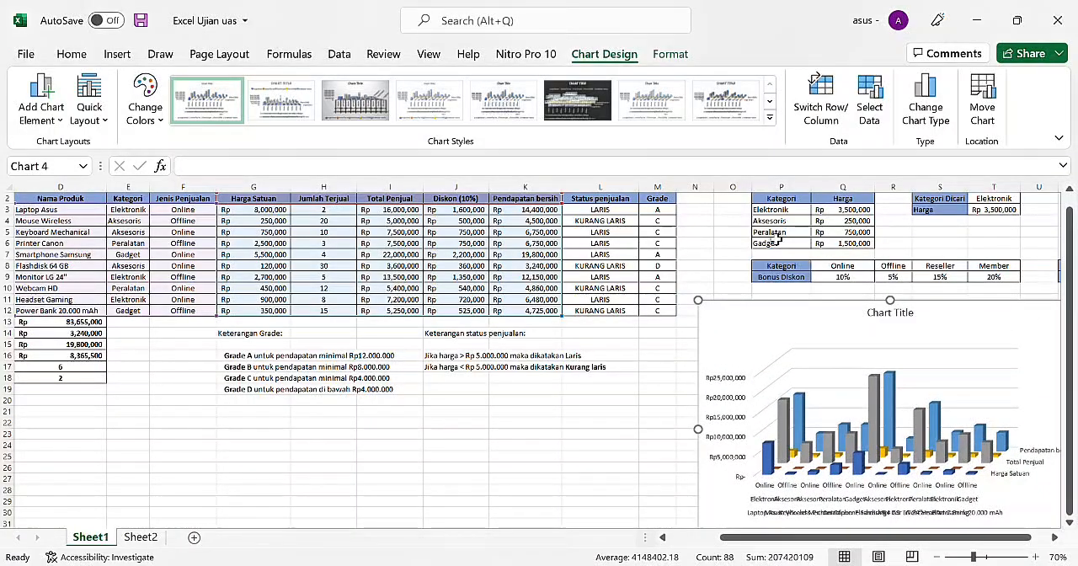
pyautogui.hscroll(4, 635, 448)
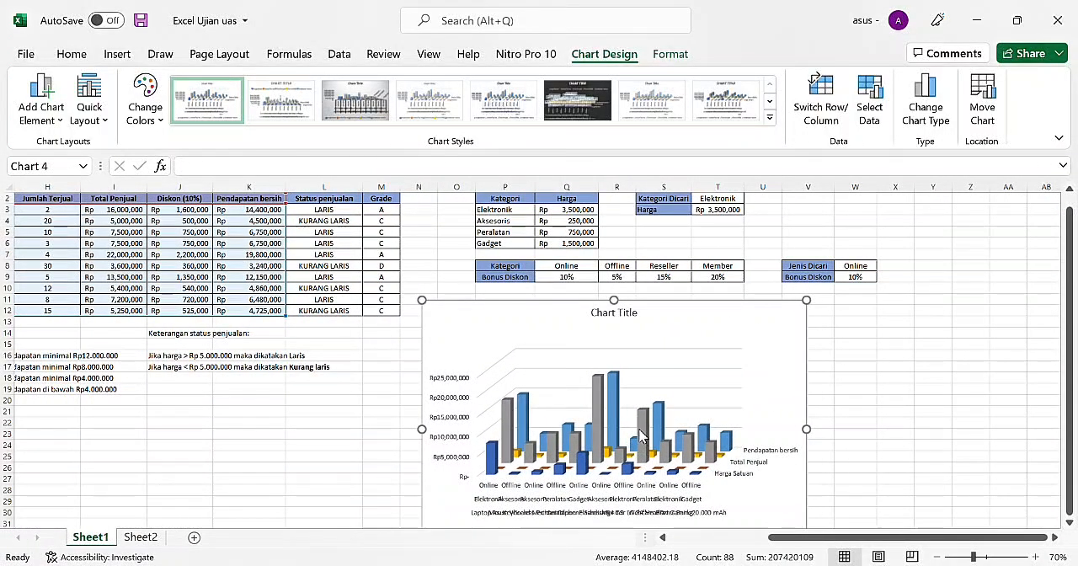
pyautogui.scroll(-1, 640, 436)
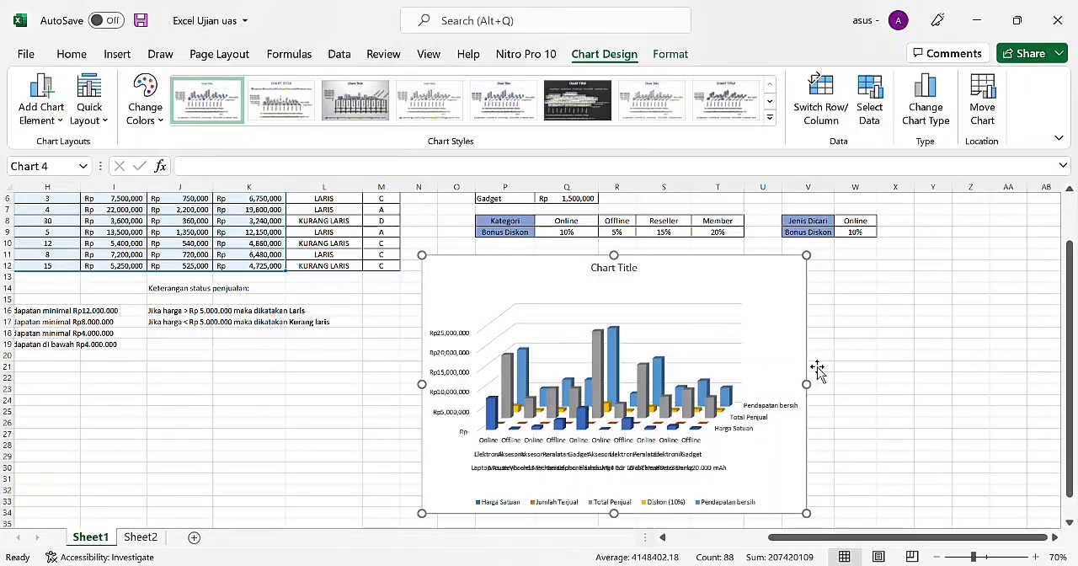
pyautogui.moveTo(807, 384); pyautogui.dragTo(960, 429)
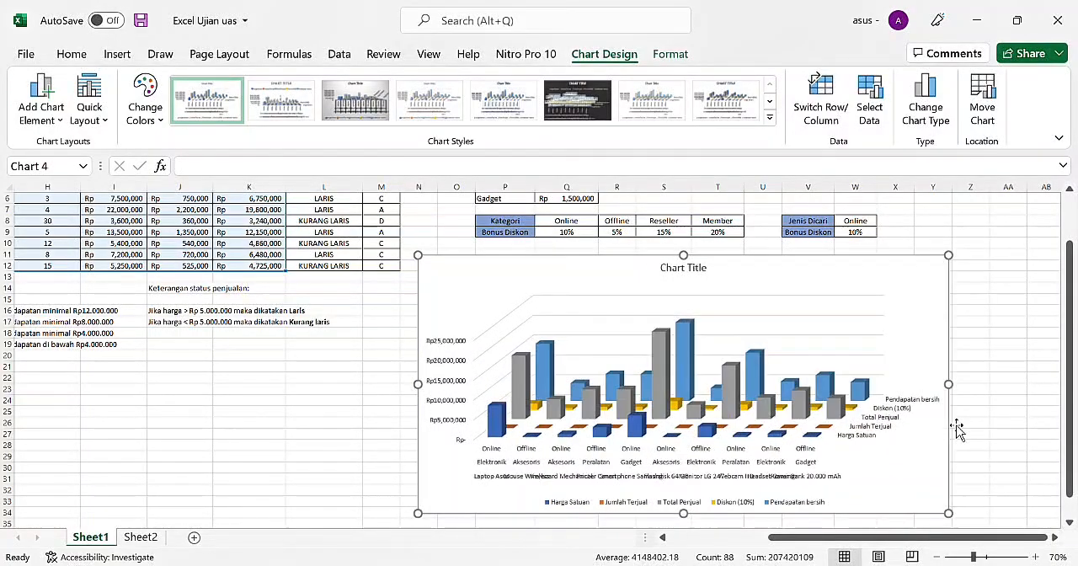
pyautogui.moveTo(950, 514); pyautogui.dragTo(957, 544)
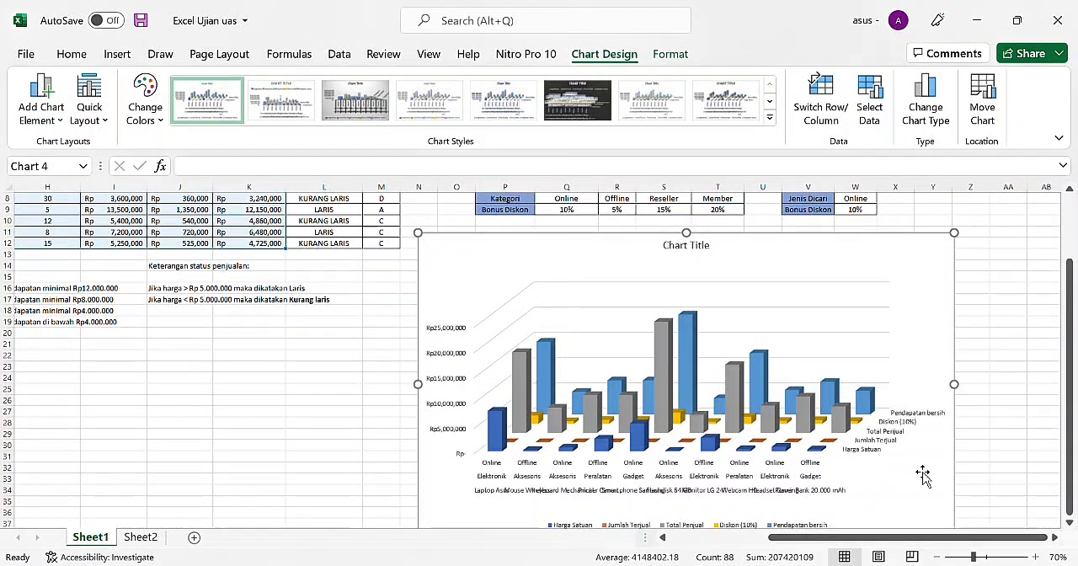
pyautogui.scroll(-1, 921, 475)
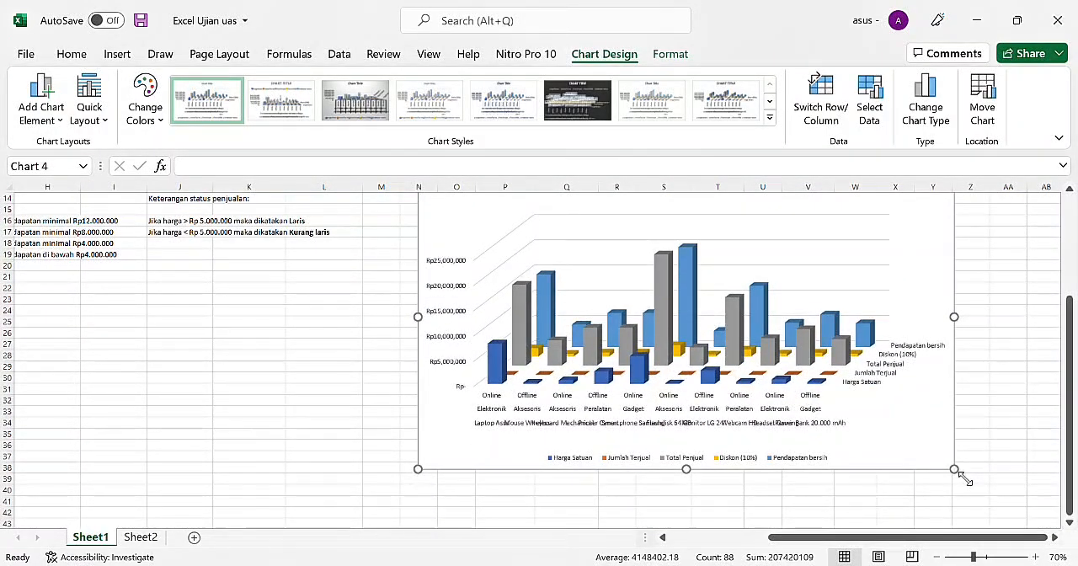
pyautogui.moveTo(955, 470); pyautogui.dragTo(1014, 507)
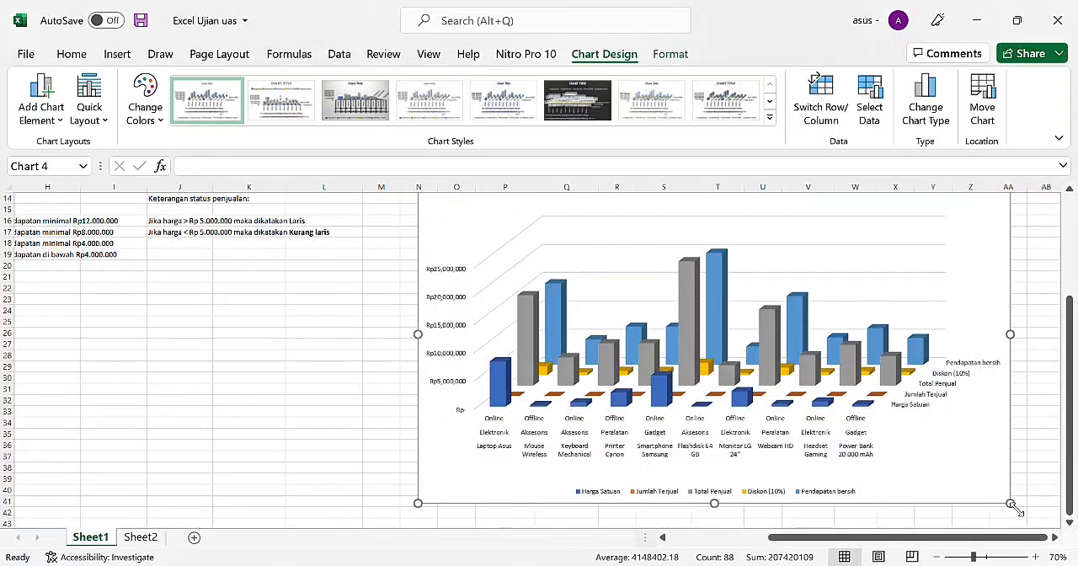
pyautogui.click(381, 367)
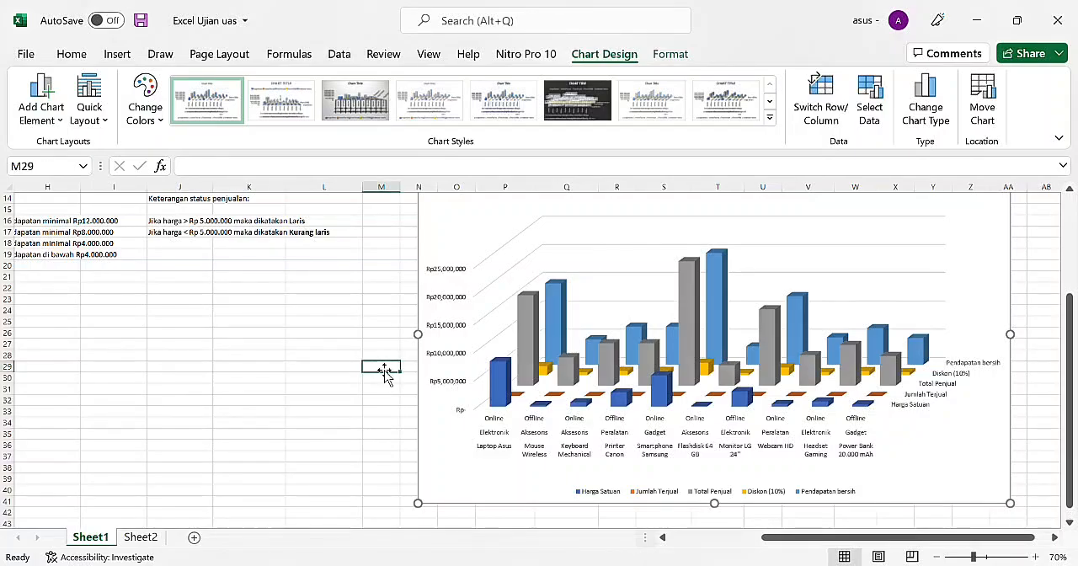
pyautogui.scroll(2, 590, 292)
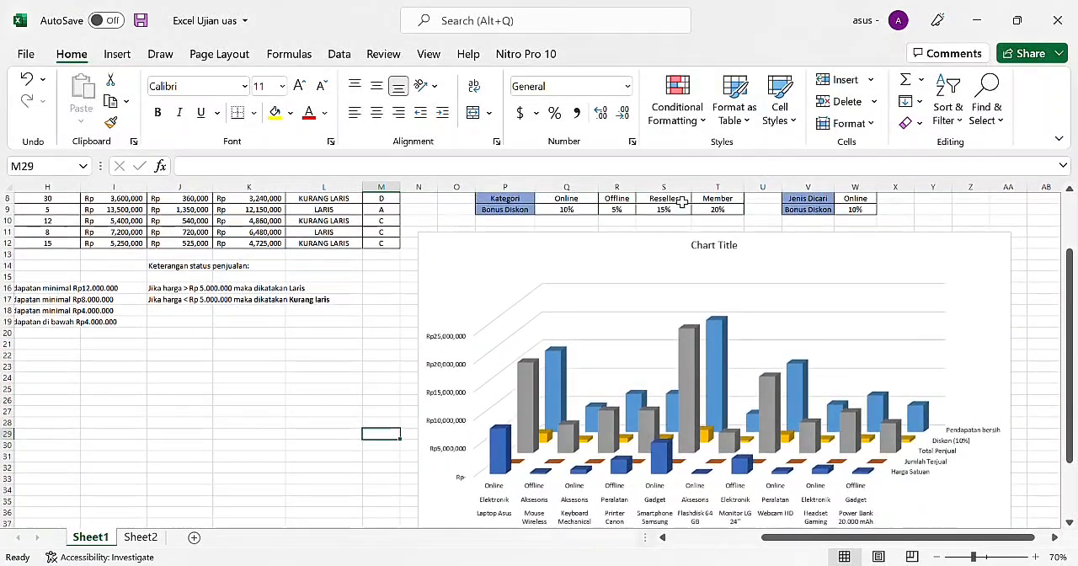
# Step: Replace the 3-D column chart's title with DATA PENJUALAN 2026 and close the formatting pane
pyautogui.doubleClick(730, 246)
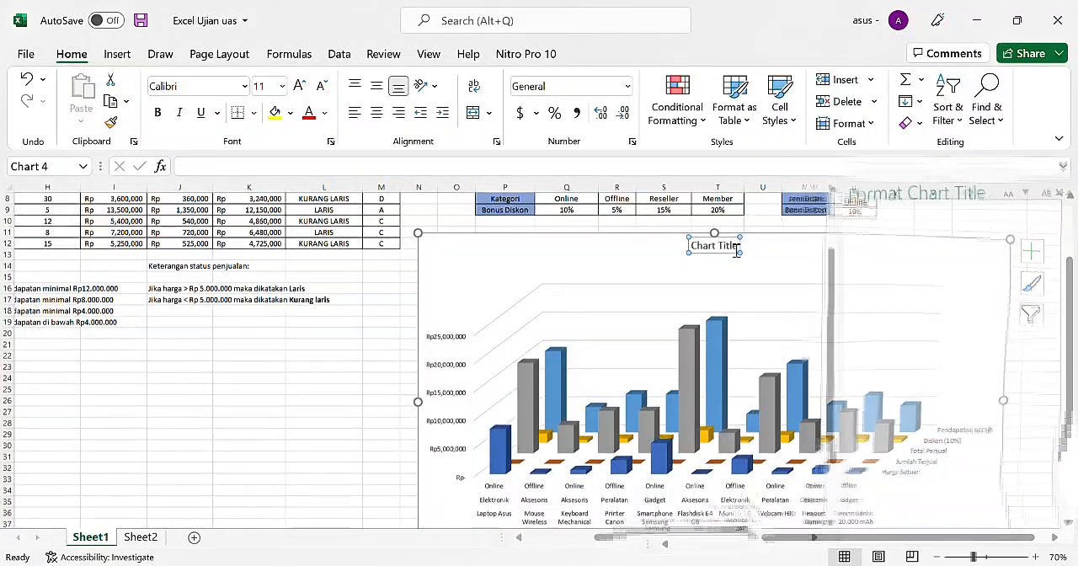
pyautogui.doubleClick(729, 245)
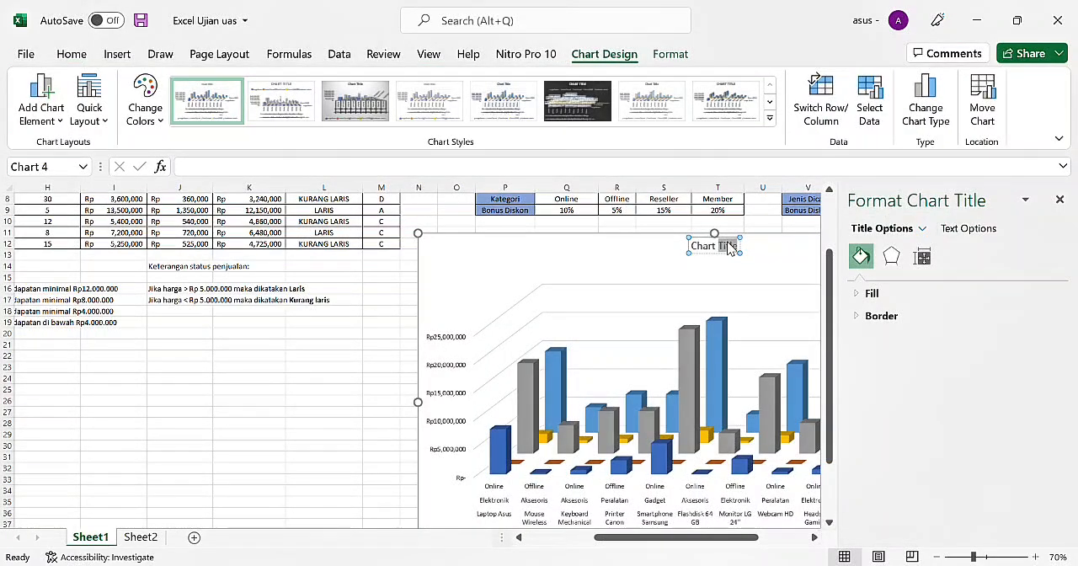
pyautogui.press('BackSpace')
pyautogui.press('BackSpace')
pyautogui.press('BackSpace')
pyautogui.press('BackSpace')
pyautogui.press('BackSpace')
pyautogui.press('BackSpace')
pyautogui.press('BackSpace')
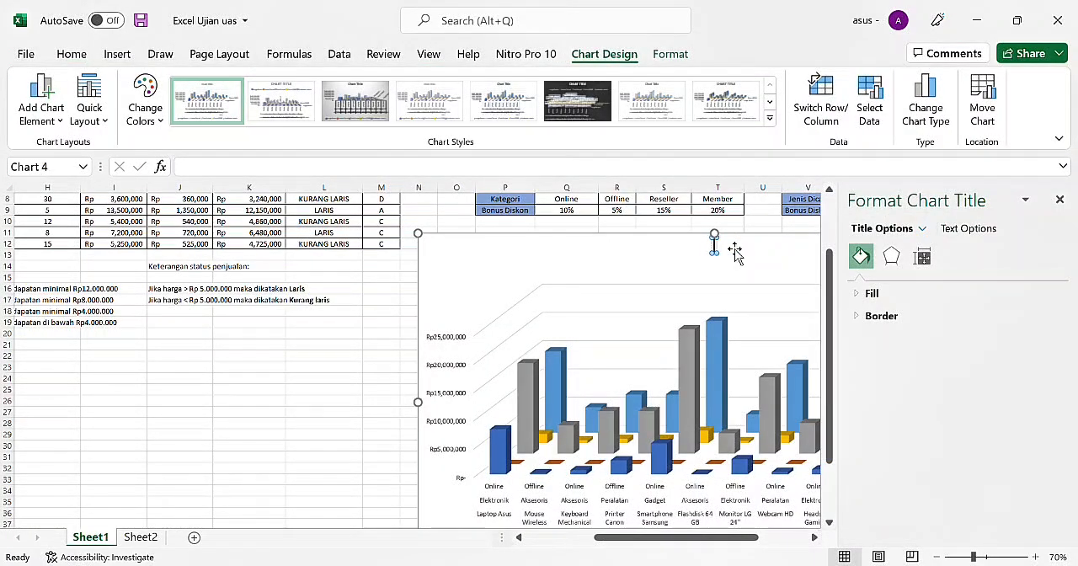
pyautogui.write('DATA PENJUALAN')
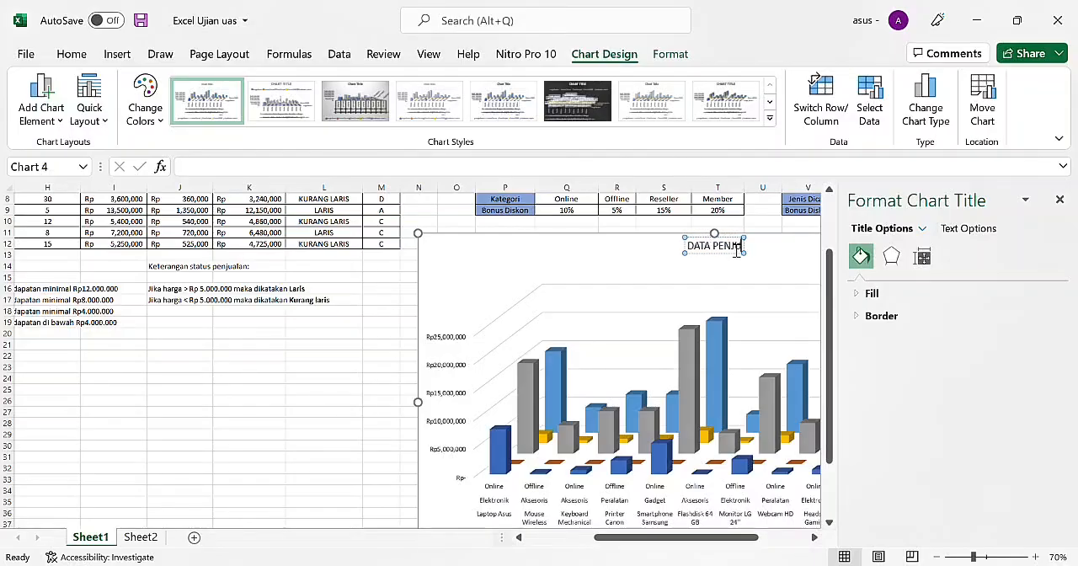
pyautogui.write(' 2')
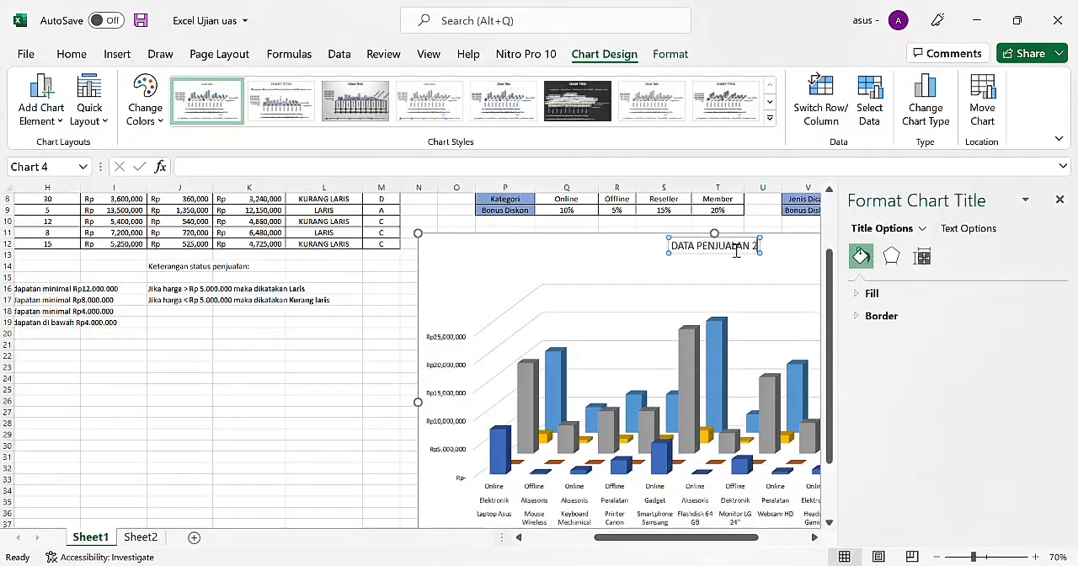
pyautogui.write('020')
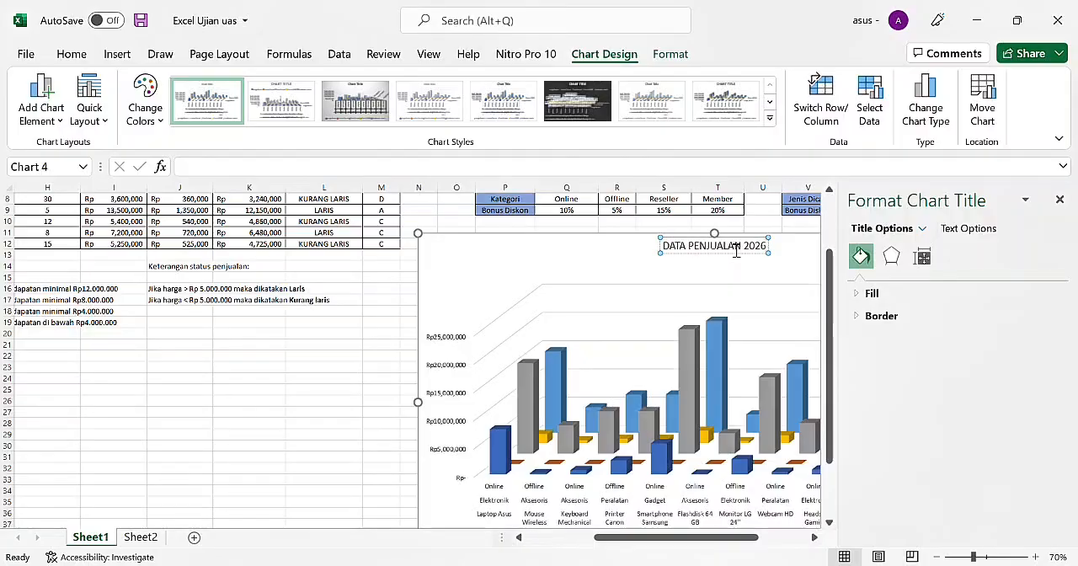
pyautogui.press('Return')
pyautogui.click(323, 379)
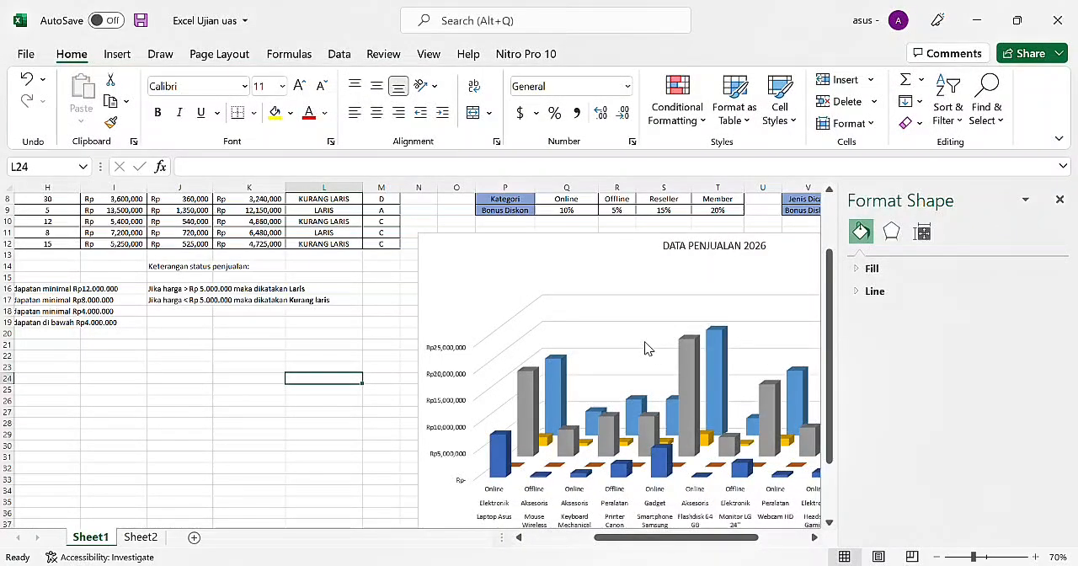
pyautogui.click(1060, 198)
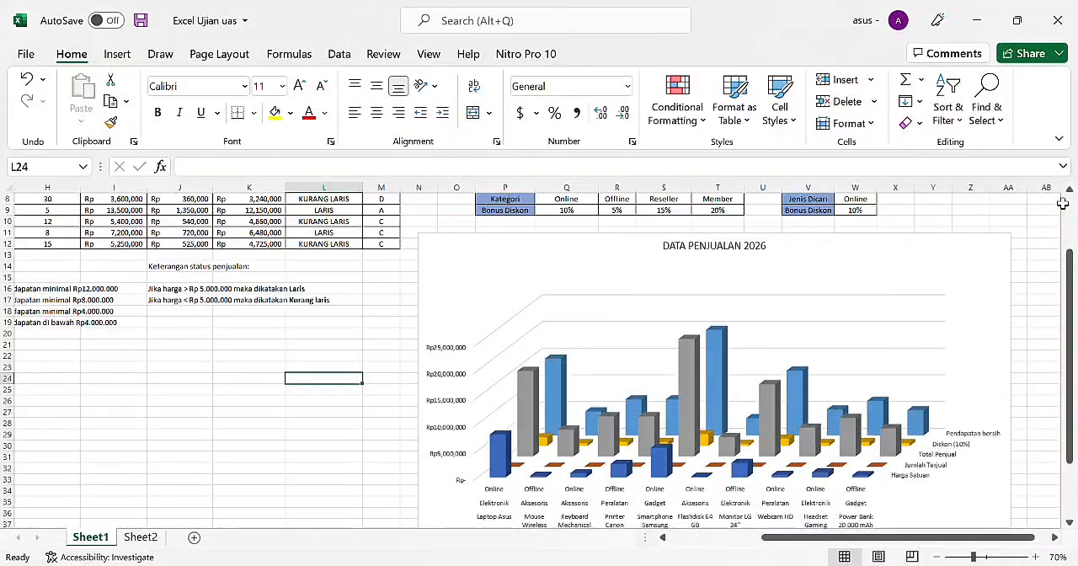
# Step: Leave cell AF18 and zoom Sheet1 out to 40% to review the tables and the chart together
pyautogui.scroll(-1, 758, 386)
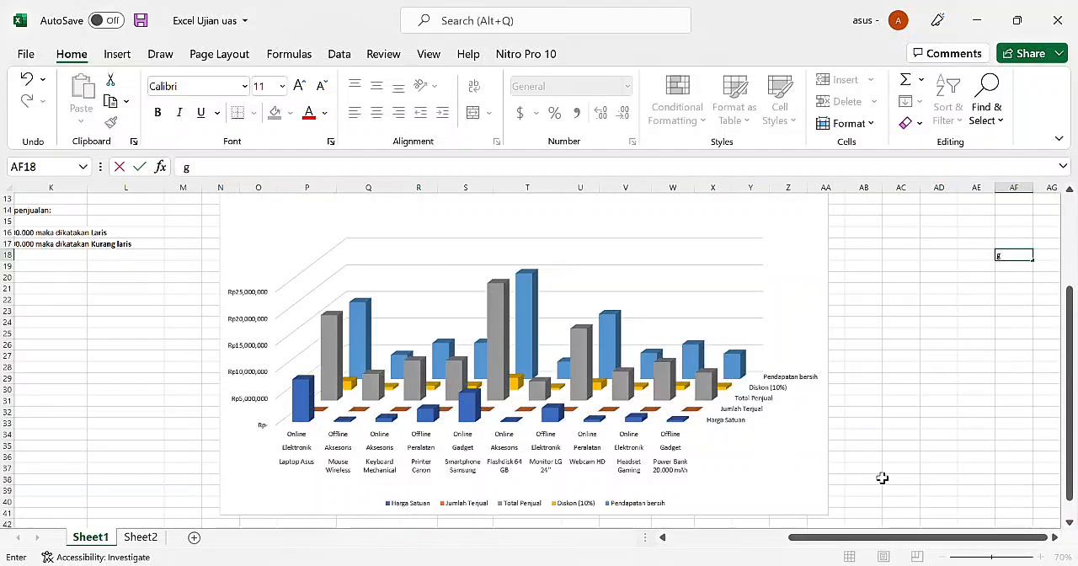
pyautogui.click(928, 472)
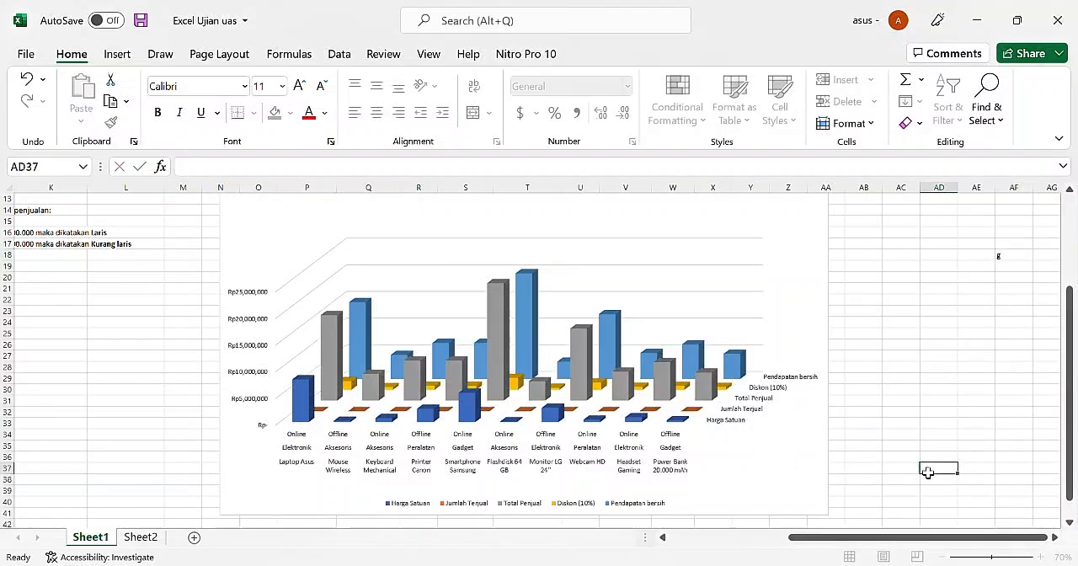
pyautogui.click(942, 557)
pyautogui.click(943, 556)
pyautogui.click(943, 557)
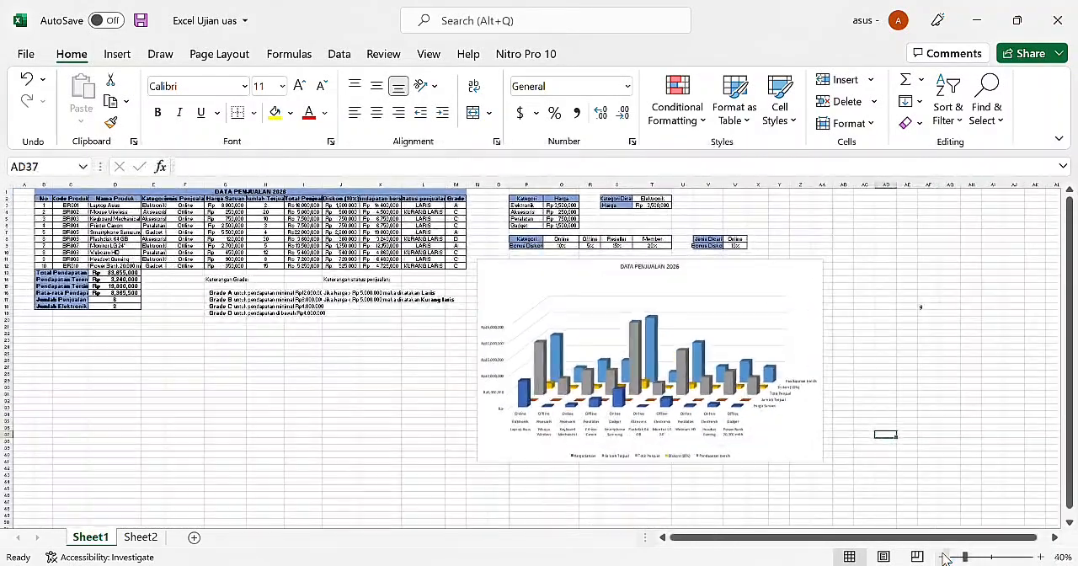